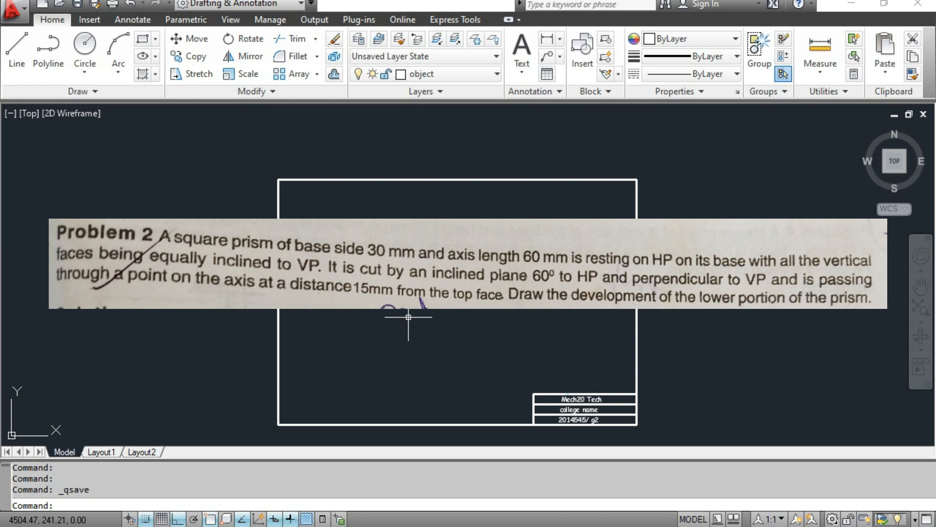
# On the object layer, draw a 30 by 30 mm square below the XY line near its x end
pyautogui.scroll(-1, 428, 340)
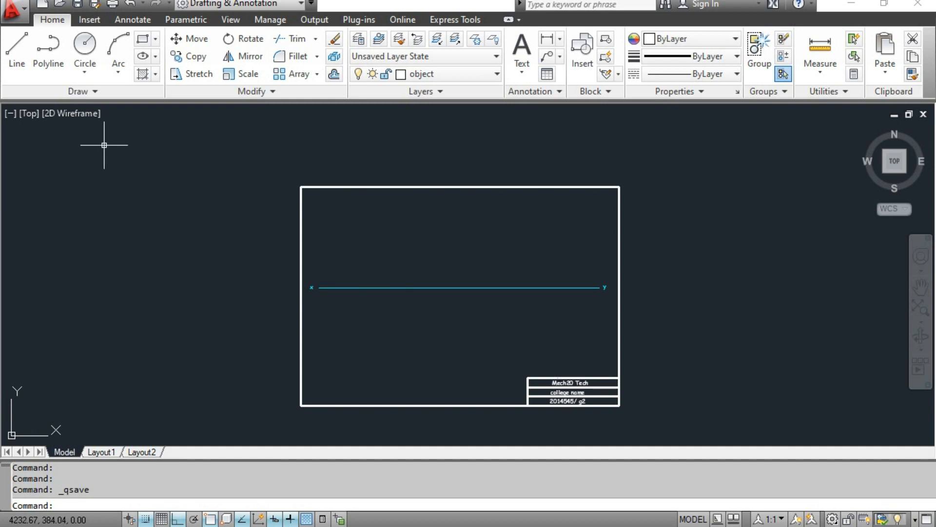
pyautogui.moveTo(365, 336); pyautogui.dragTo(347, 304, button='middle')
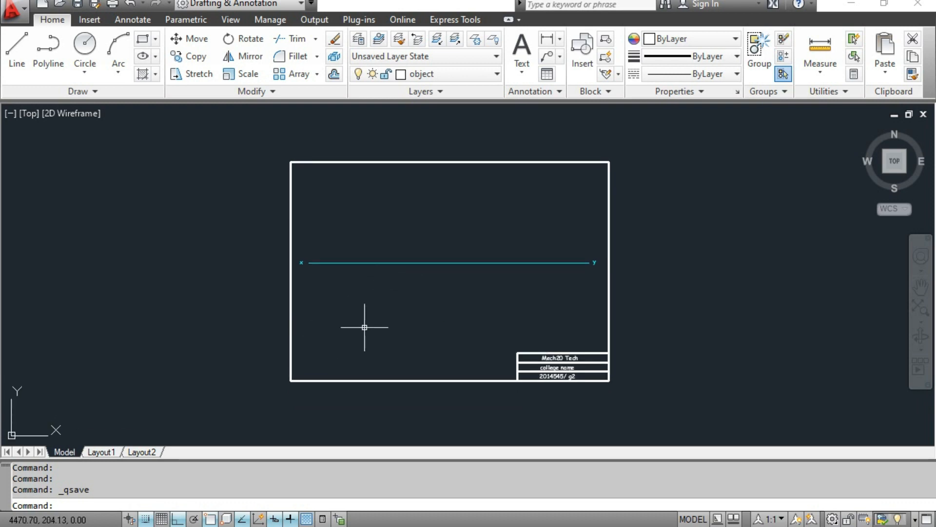
pyautogui.scroll(2, 365, 327)
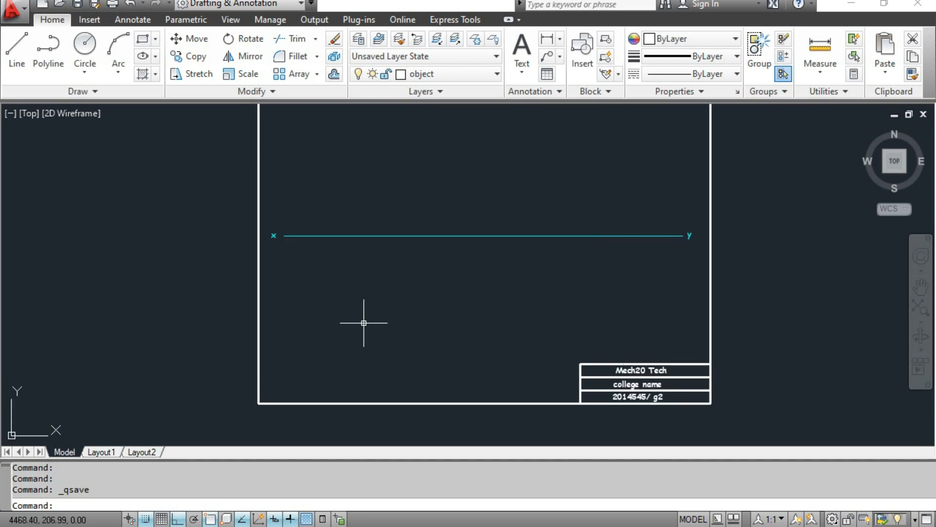
pyautogui.click(434, 74)
pyautogui.click(425, 164)
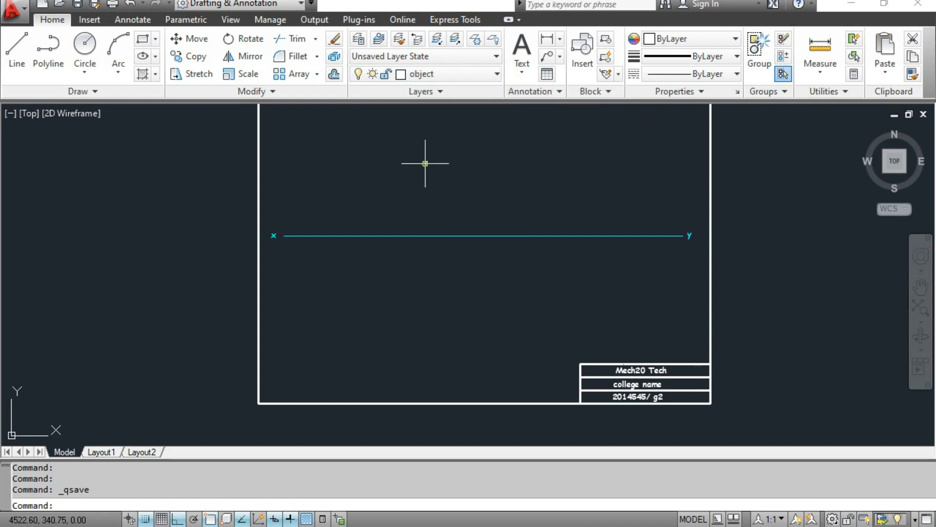
pyautogui.click(142, 43)
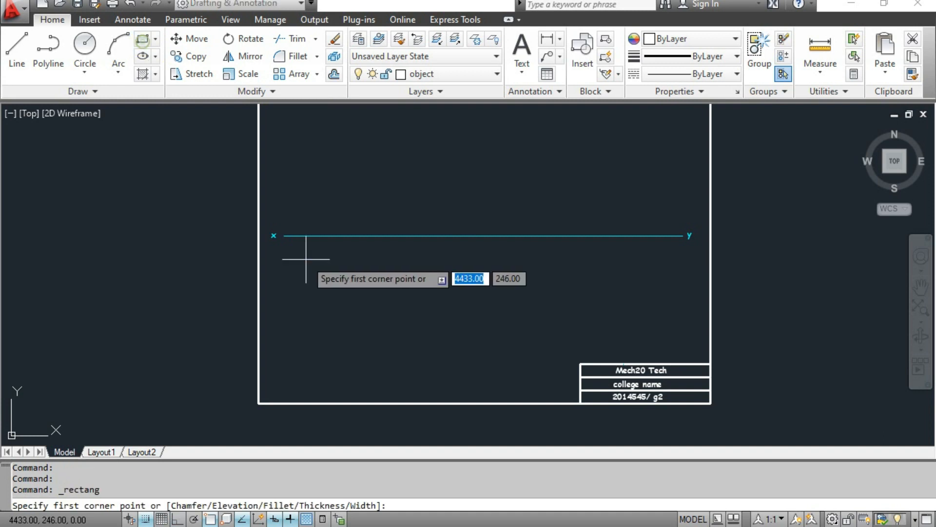
pyautogui.click(317, 344)
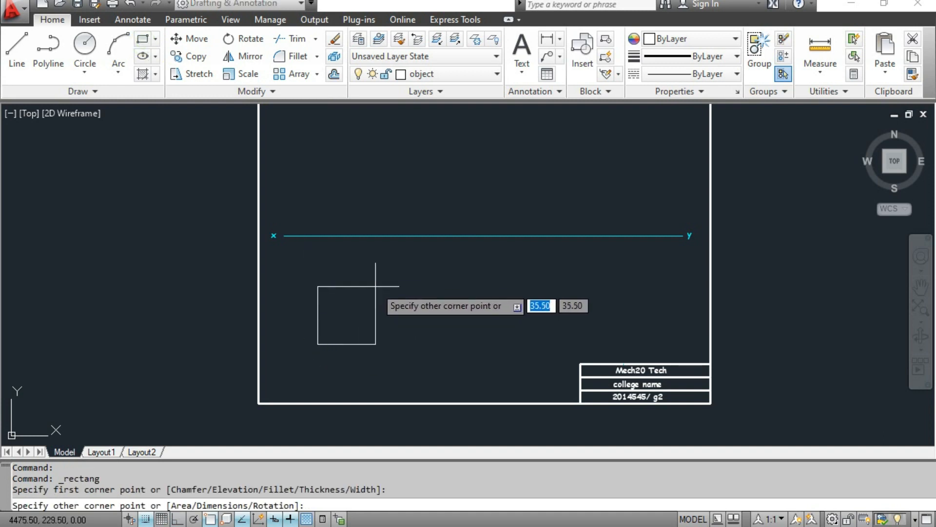
pyautogui.write('30')
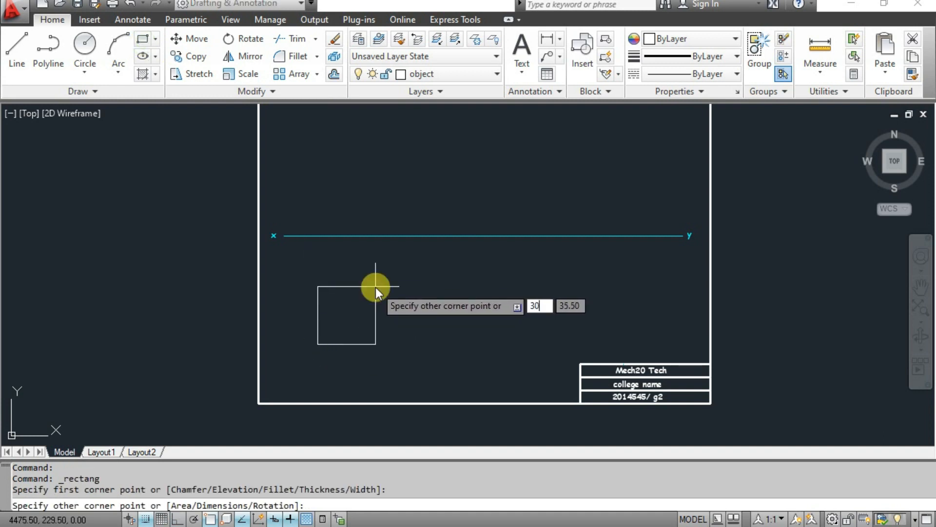
pyautogui.press('Tab')
pyautogui.write('30')
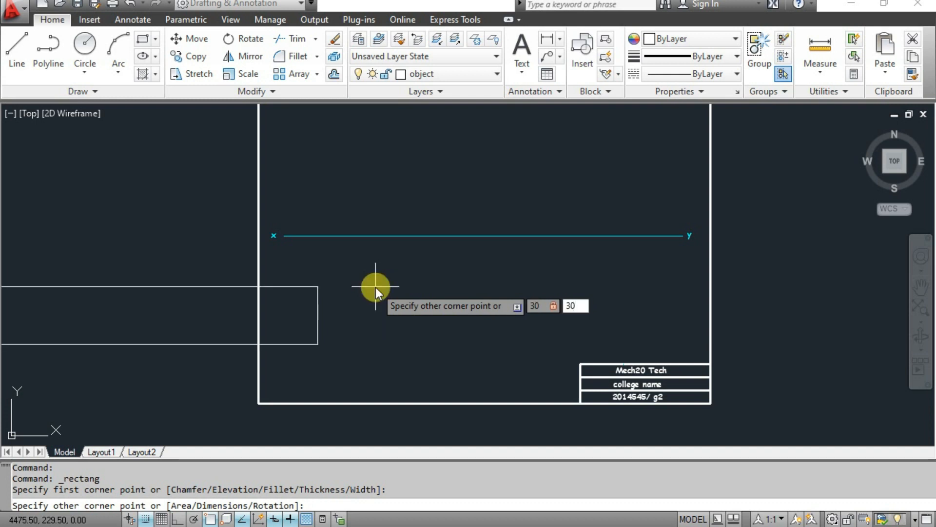
pyautogui.press('Return')
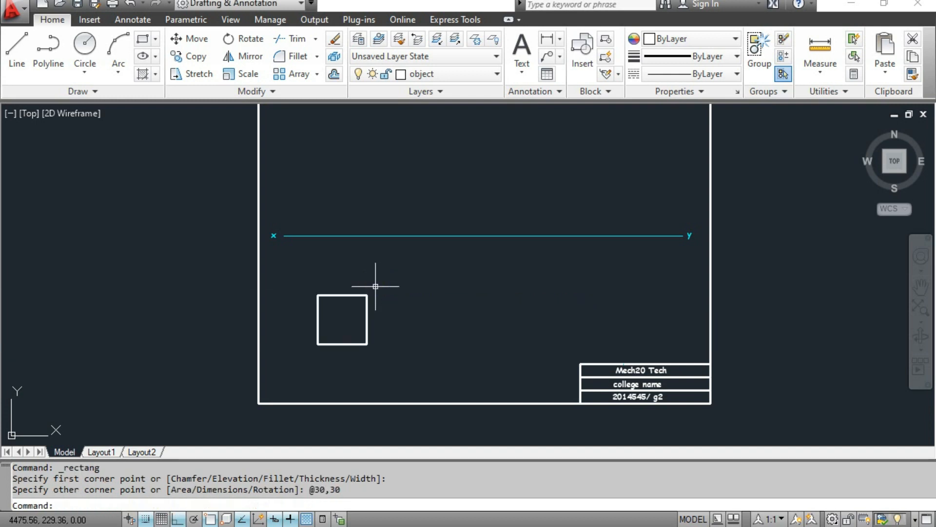
pyautogui.click(299, 276)
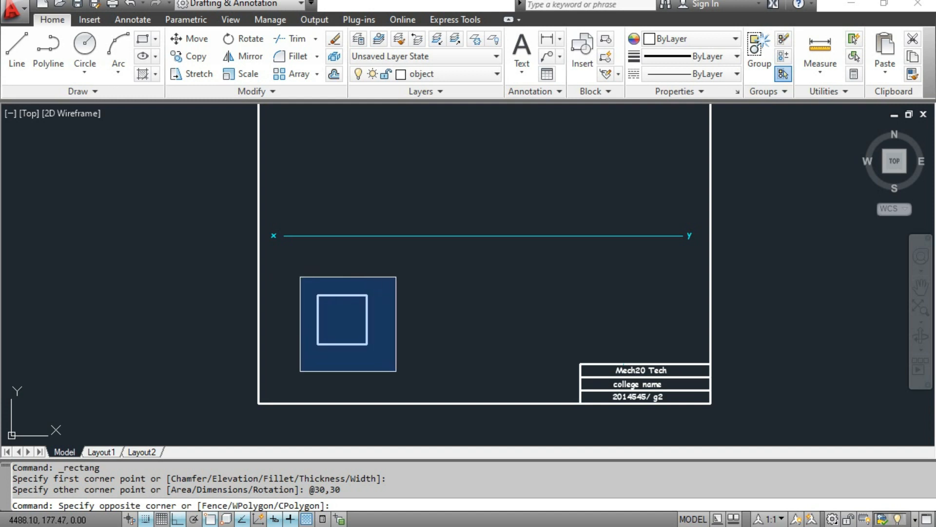
pyautogui.click(396, 370)
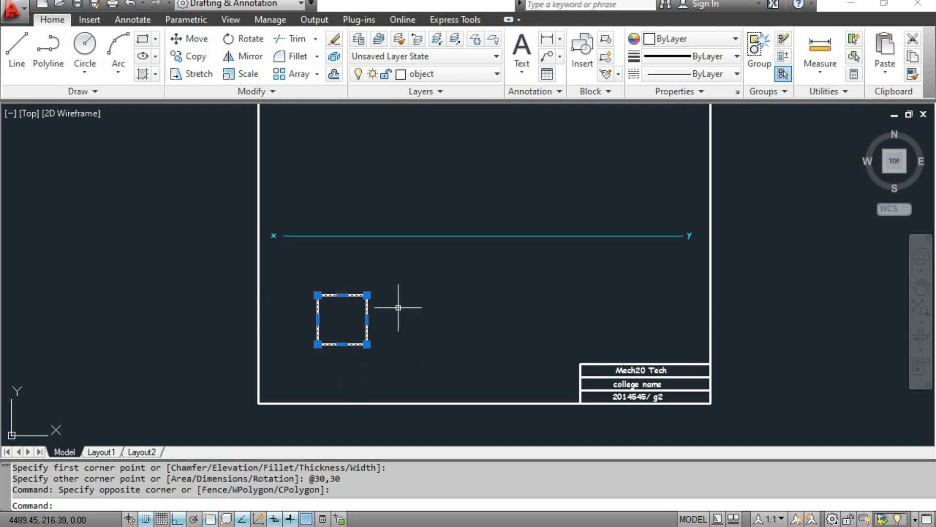
pyautogui.press('Escape')
# Rotate the square 45 degrees about its lower-left corner
pyautogui.scroll(1, 354, 316)
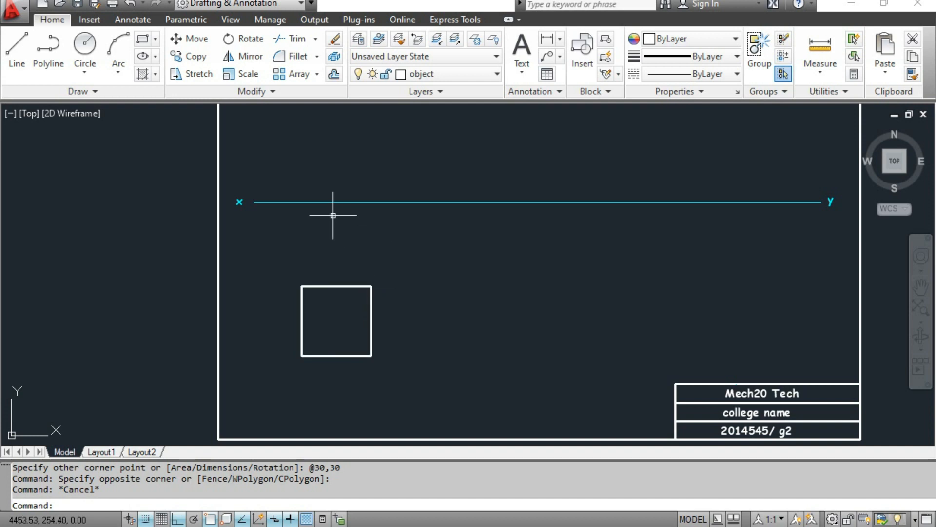
pyautogui.click(271, 268)
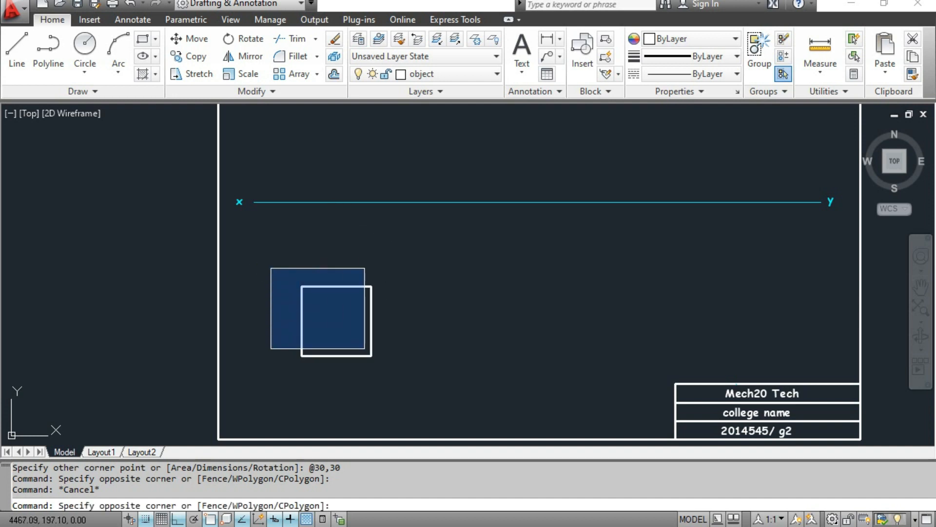
pyautogui.click(408, 374)
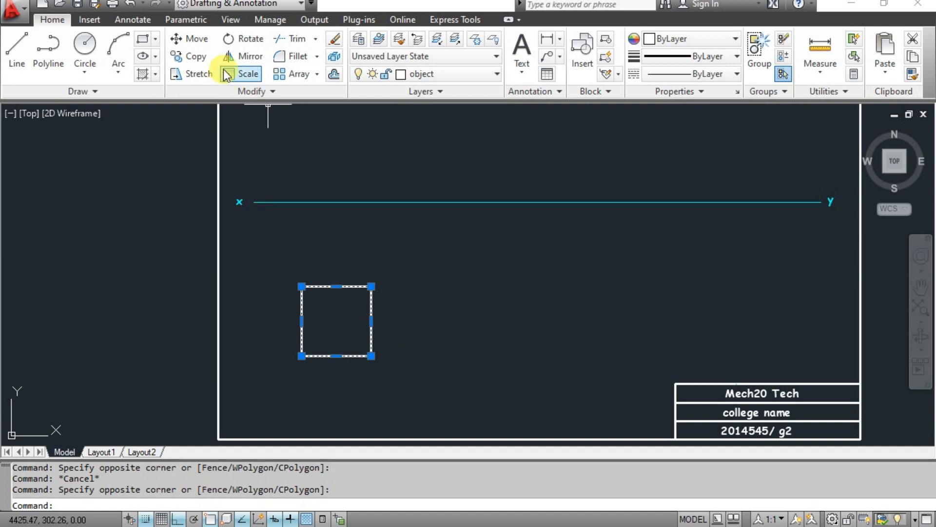
pyautogui.click(238, 42)
pyautogui.click(302, 356)
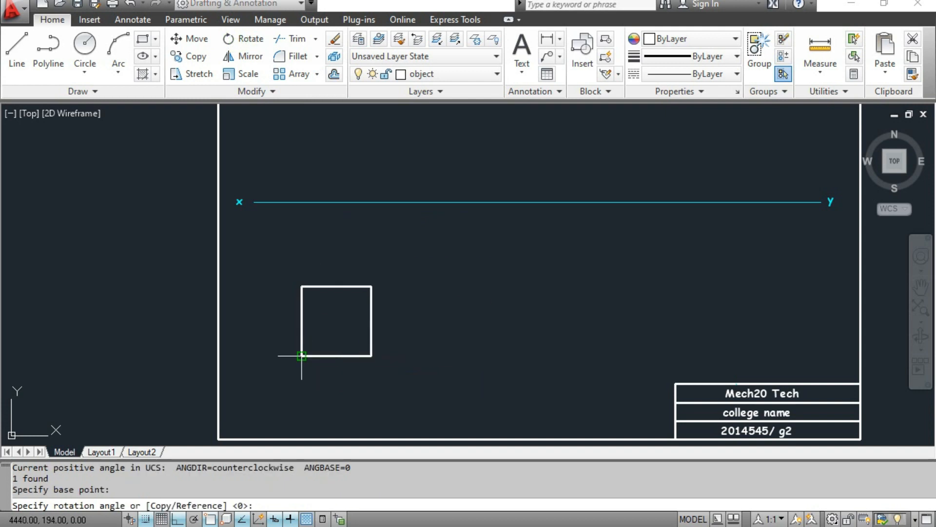
pyautogui.write('45')
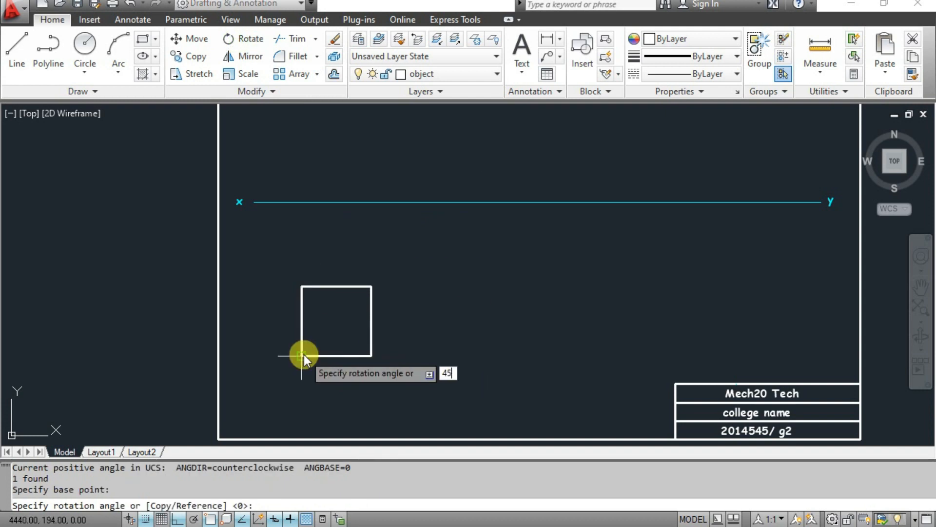
pyautogui.press('Return')
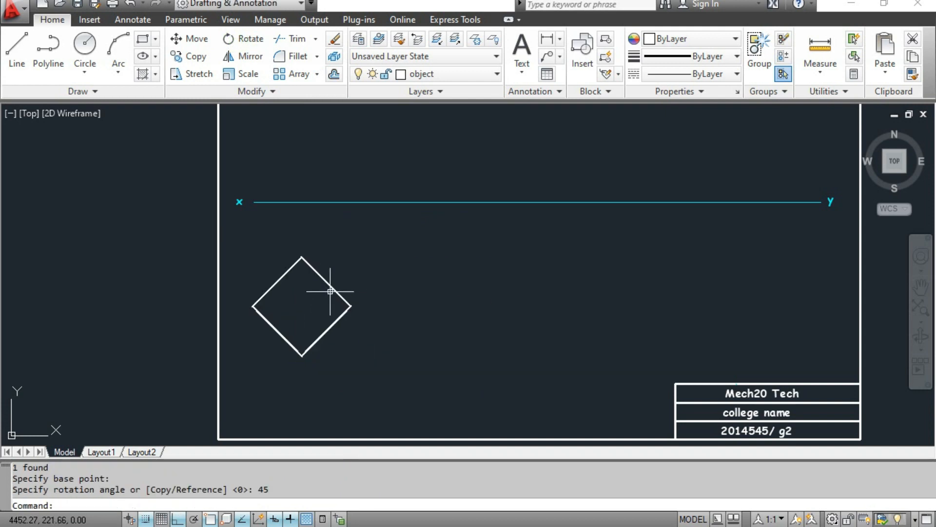
# Move the rotated square horizontally about 8.5 mm to the right, away from the sheet border
pyautogui.click(325, 282)
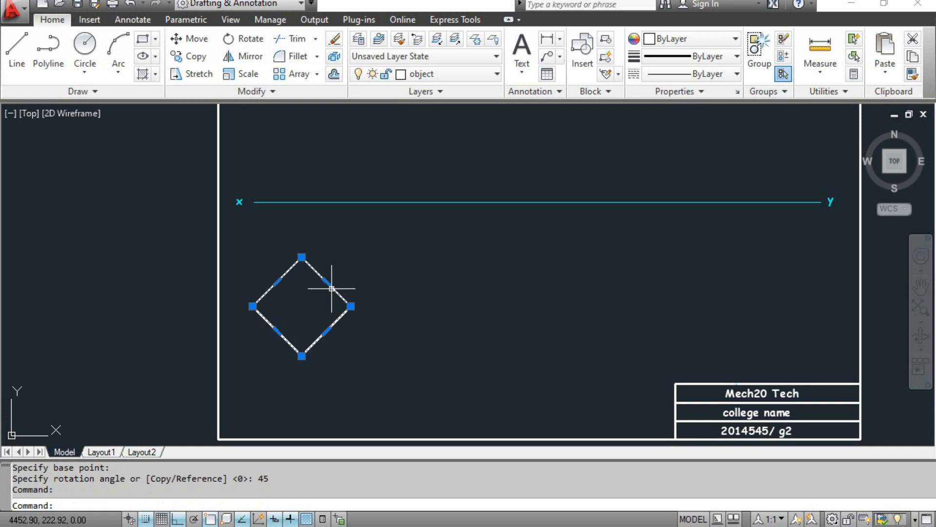
pyautogui.click(193, 39)
pyautogui.click(286, 314)
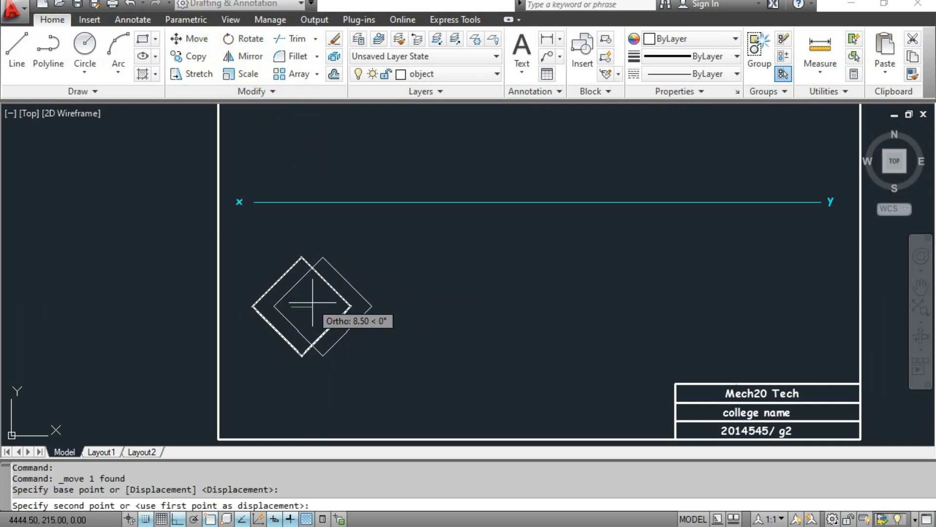
pyautogui.click(305, 306)
pyautogui.press('Escape')
pyautogui.press('Escape')
pyautogui.press('Escape')
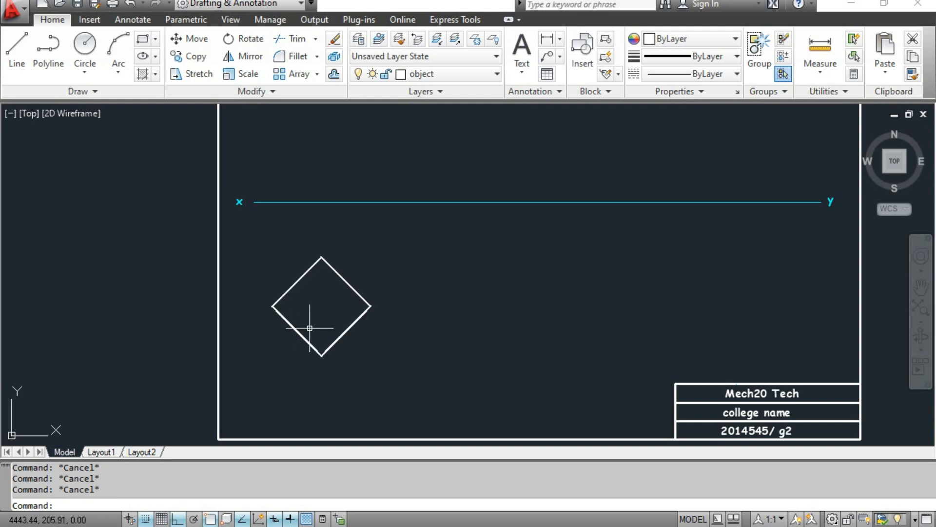
# Draw a vertical projector from the rotated square's left corner up to the XY line on the projection layer
pyautogui.click(18, 56)
pyautogui.click(272, 306)
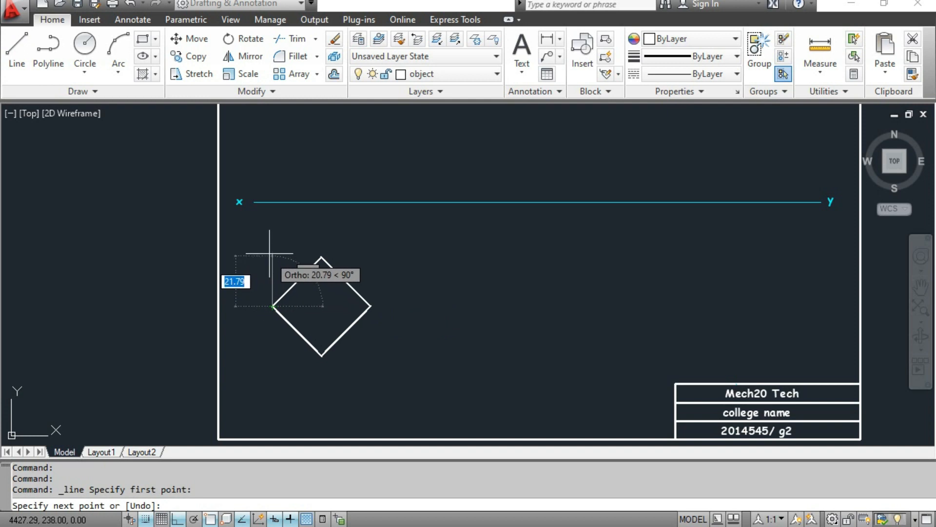
pyautogui.click(439, 74)
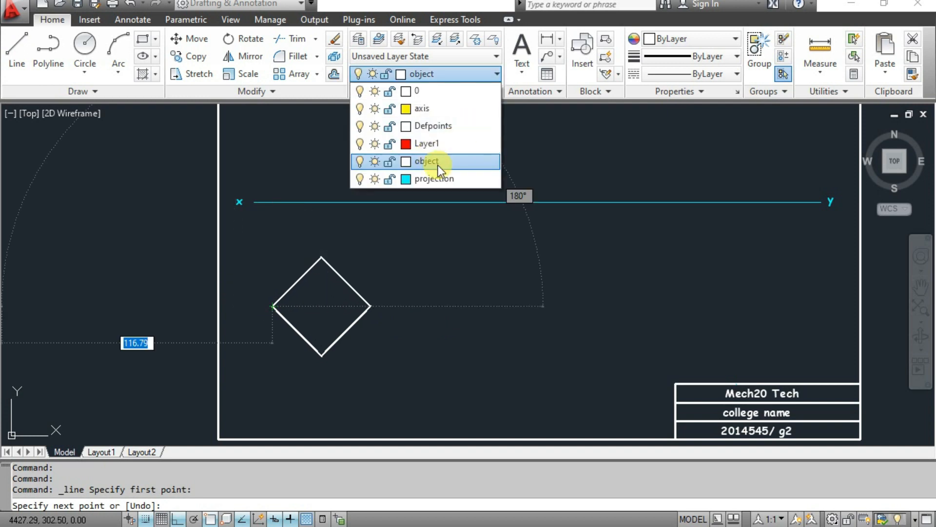
pyautogui.click(419, 179)
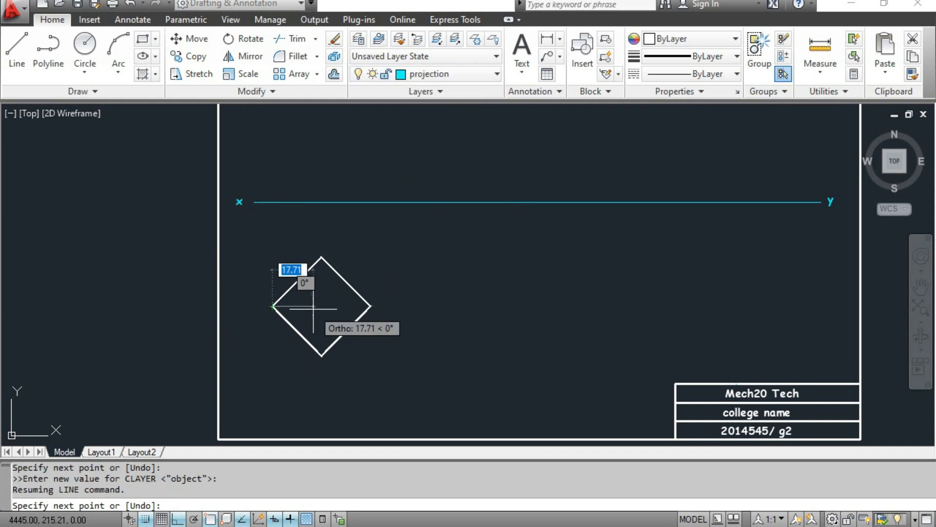
pyautogui.click(272, 202)
pyautogui.press('Escape')
# Draw vertical projectors from the rotated square's right and bottom corners up to the XY line
pyautogui.press('space')
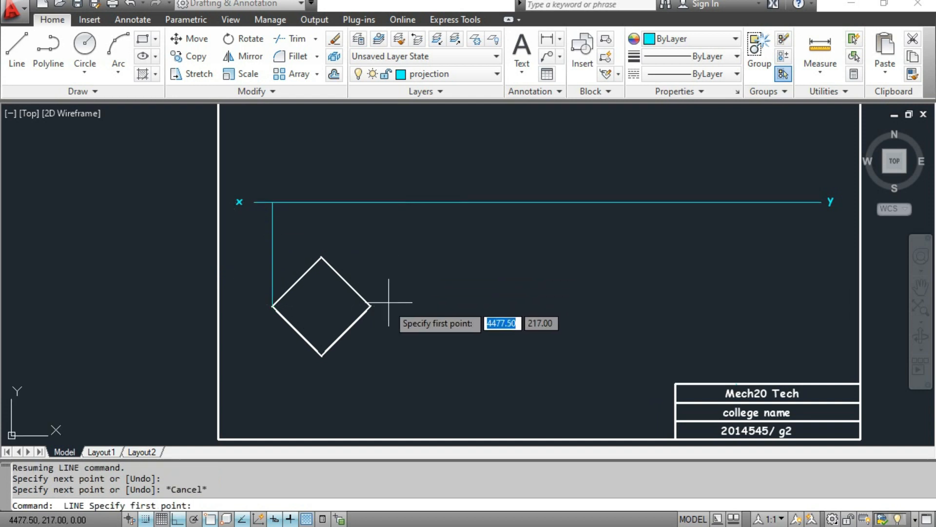
pyautogui.click(371, 306)
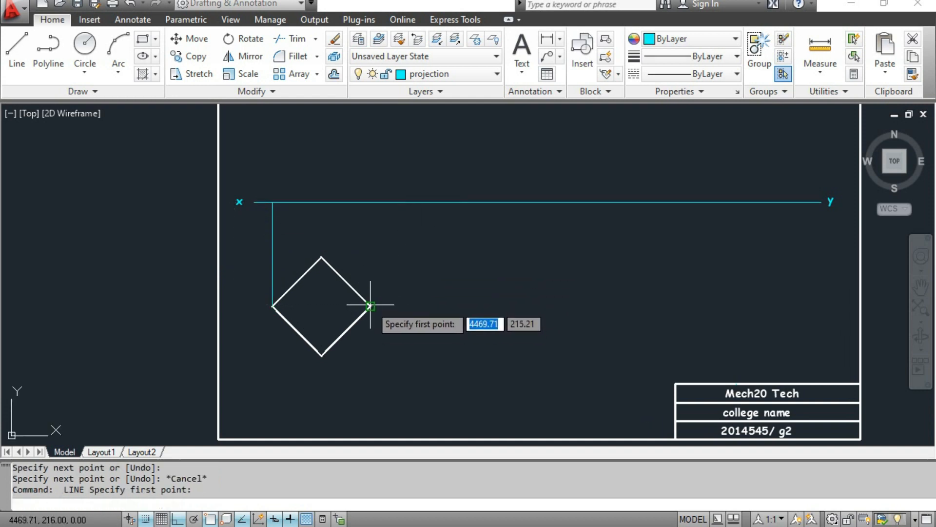
pyautogui.click(370, 201)
pyautogui.press('Escape')
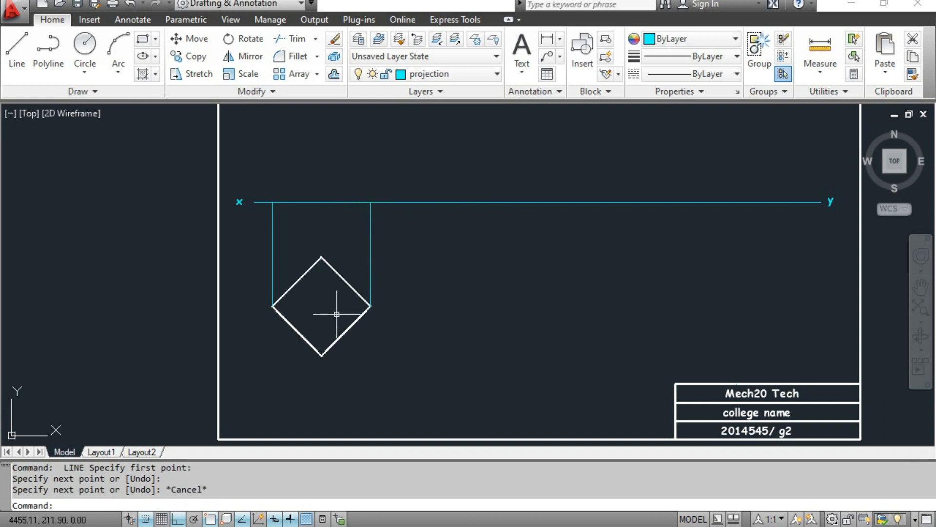
pyautogui.press('space')
pyautogui.click(322, 355)
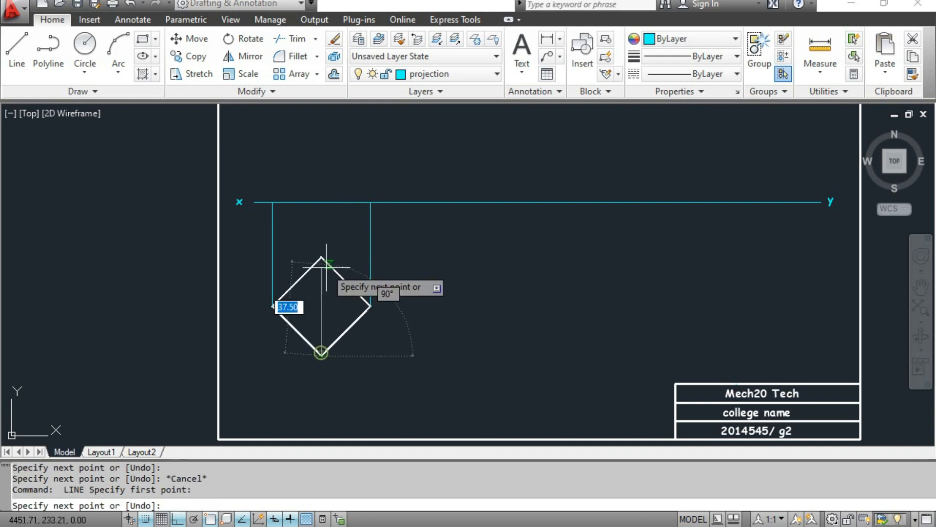
pyautogui.click(321, 201)
pyautogui.press('Escape')
pyautogui.press('Escape')
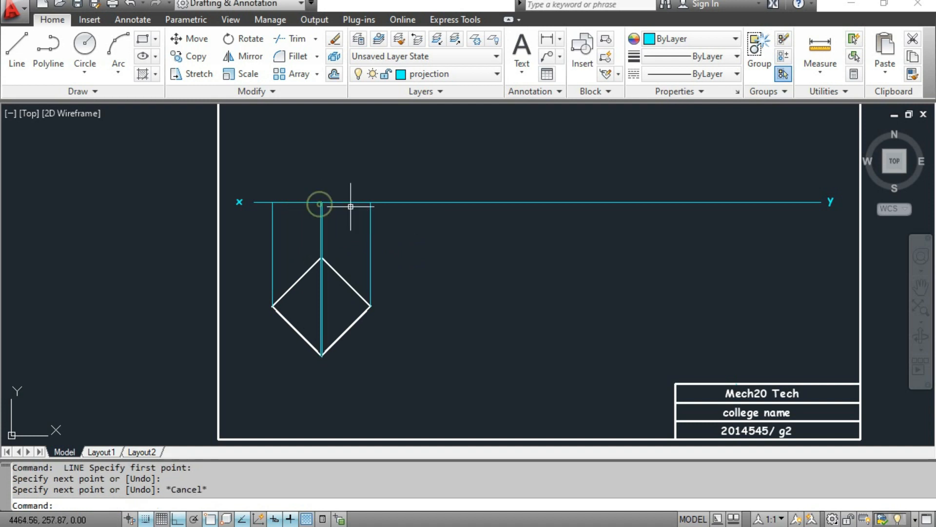
# Label the rotated square's left corner with the multiline text a(1)
pyautogui.click(522, 47)
pyautogui.scroll(2, 265, 309)
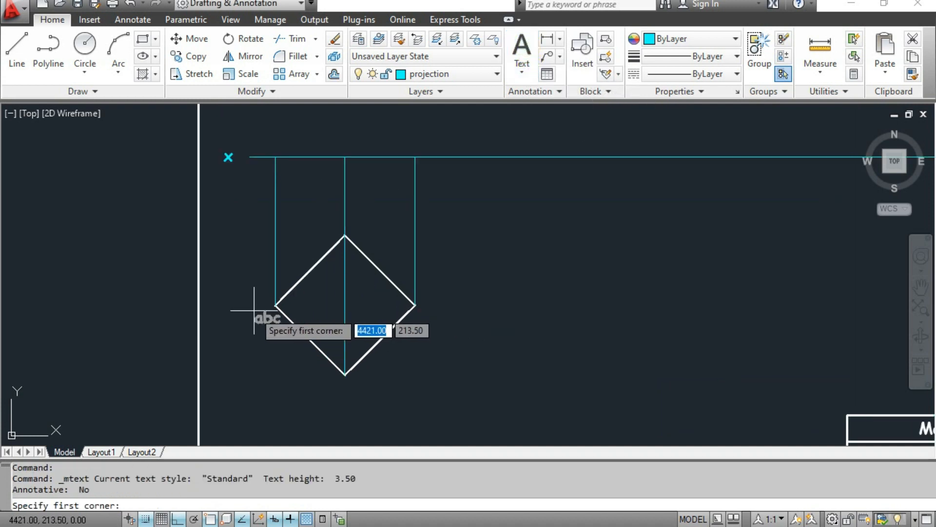
pyautogui.click(243, 292)
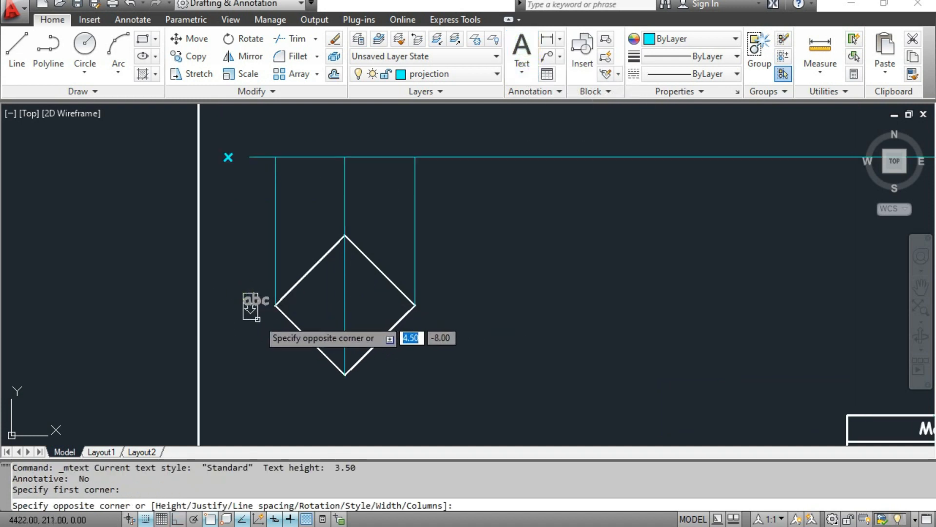
pyautogui.click(258, 320)
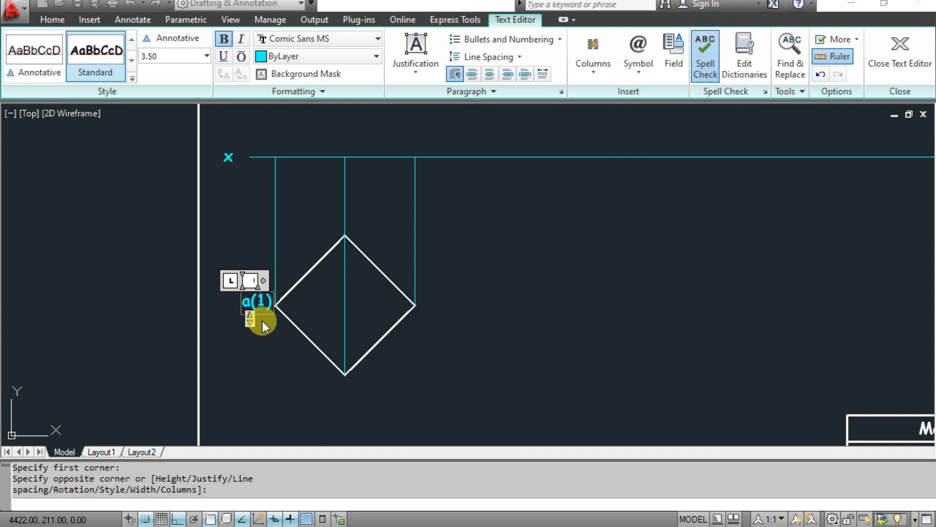
pyautogui.click(261, 327)
# Label the rotated square's bottom corner with the multiline text b(2)
pyautogui.click(522, 54)
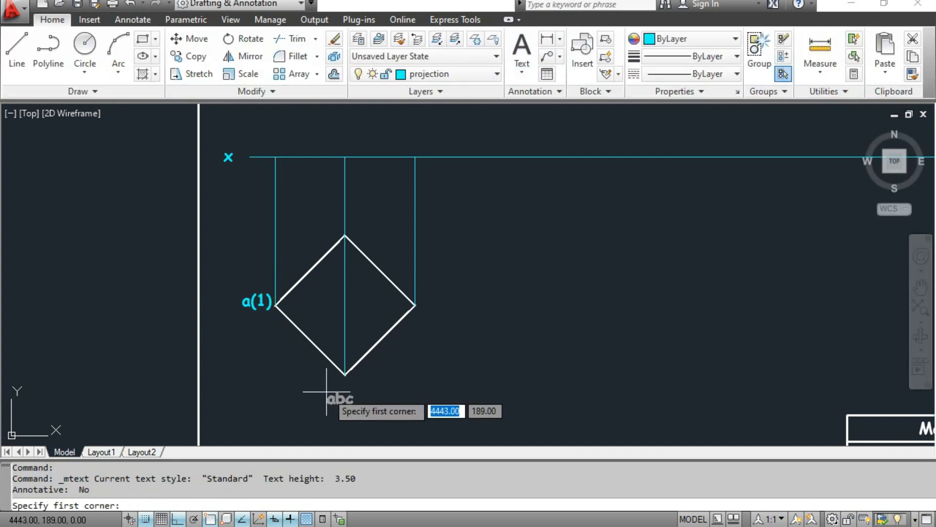
pyautogui.click(332, 386)
pyautogui.click(363, 396)
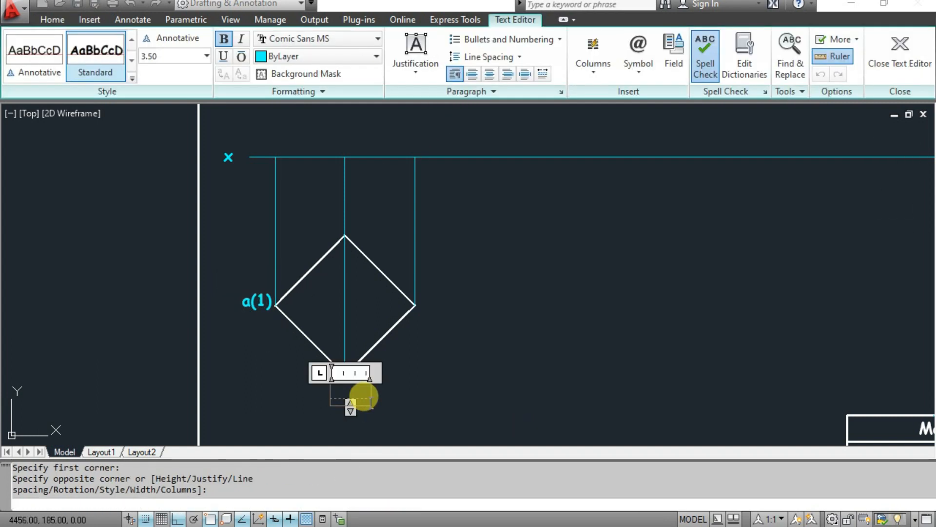
pyautogui.write('b()')
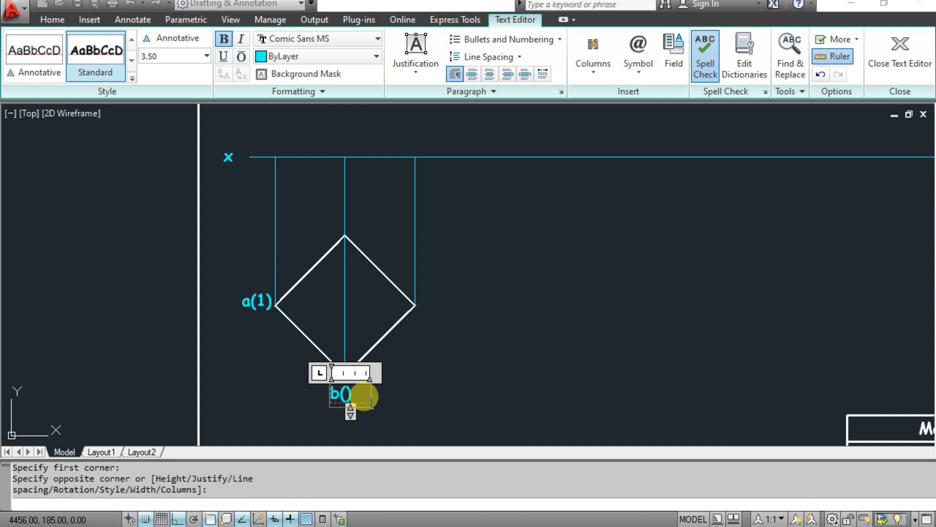
pyautogui.click(444, 387)
# Label the rotated square's right corner with the multiline text c(3)
pyautogui.click(522, 48)
pyautogui.click(426, 305)
pyautogui.click(441, 321)
pyautogui.write('c()')
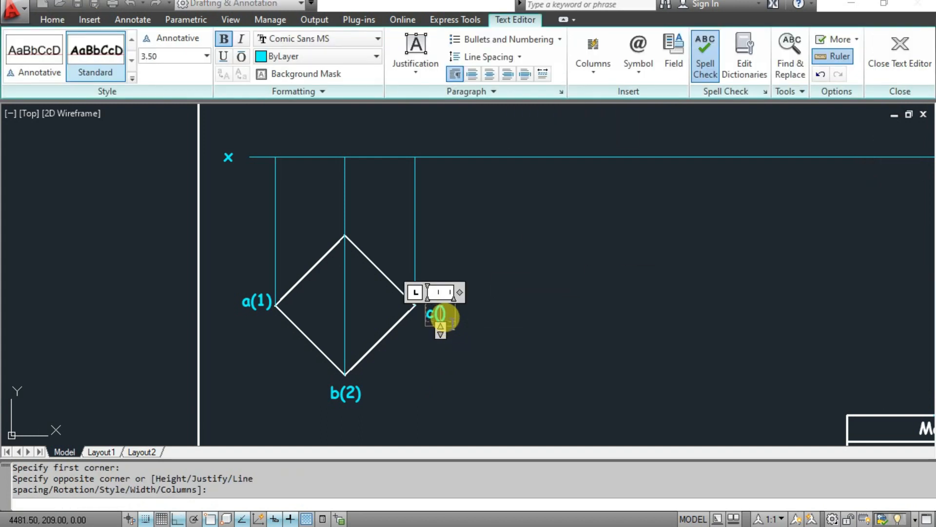
pyautogui.write('3')
pyautogui.click(471, 312)
# Label the rotated square's top corner with the multiline text d(4)
pyautogui.click(518, 47)
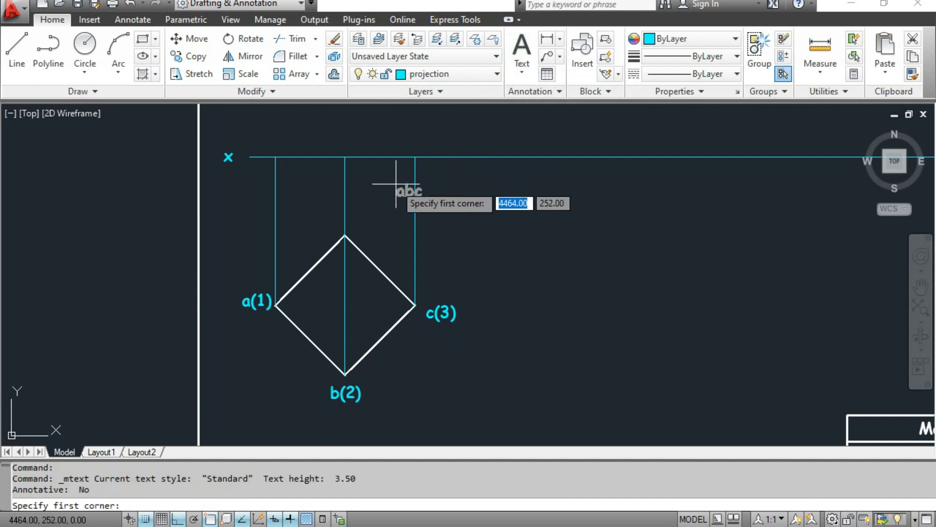
pyautogui.scroll(2, 365, 224)
pyautogui.click(347, 218)
pyautogui.click(381, 232)
pyautogui.write('d')
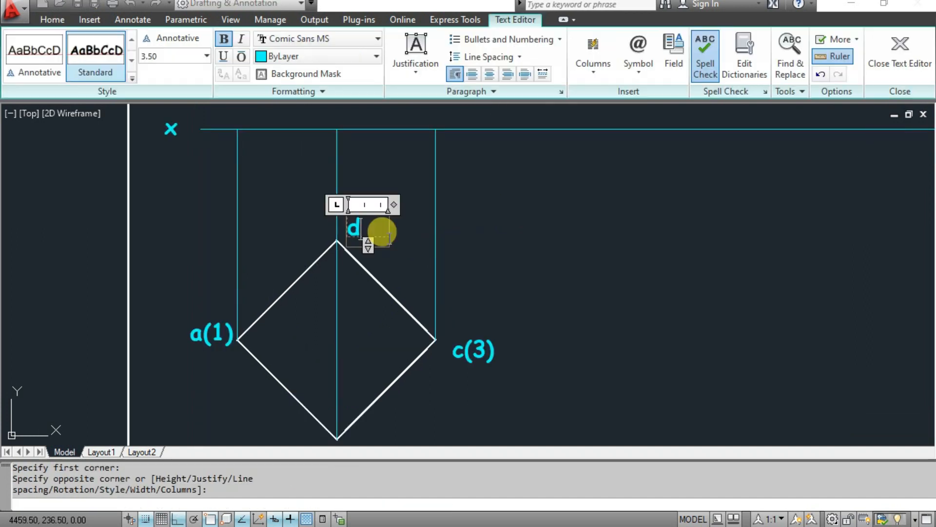
pyautogui.write('(4)')
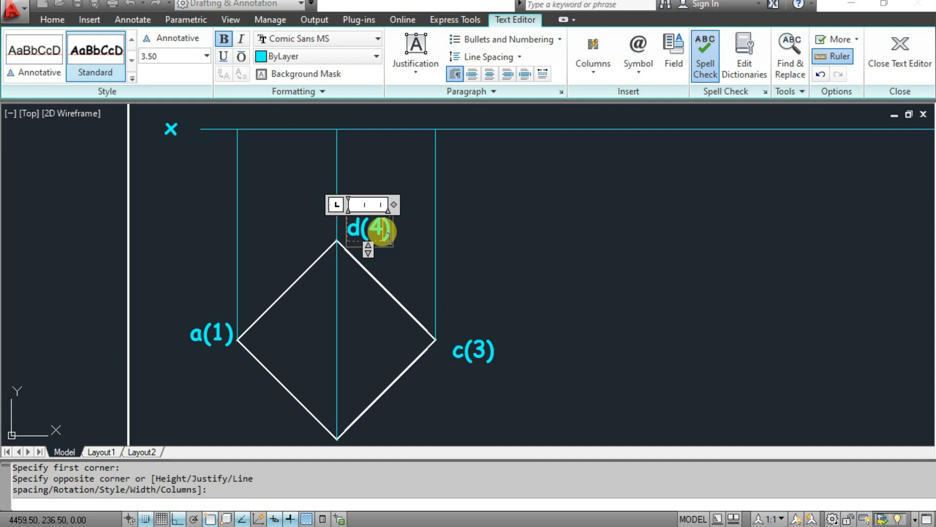
pyautogui.click(522, 236)
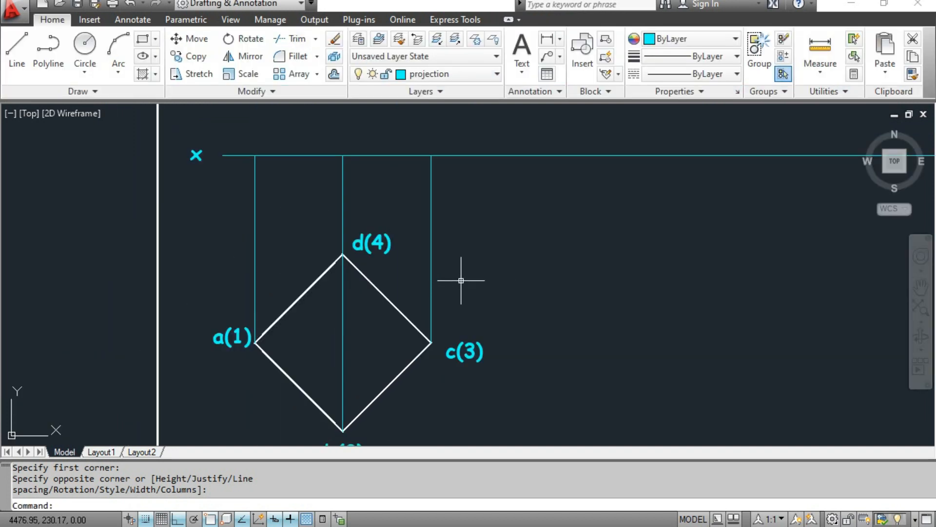
# Draw the prism's rectangular front view on the object layer, 60 mm high above the XY line between the outer projectors
pyautogui.moveTo(461, 272)
pyautogui.mouseDown(button='middle')
pyautogui.moveTo(520, 209)
pyautogui.moveTo(521, 234)
pyautogui.mouseUp(button='middle')
pyautogui.scroll(-1, 520, 234)
pyautogui.moveTo(460, 242); pyautogui.dragTo(476, 293, button='middle')
pyautogui.scroll(-2, 432, 174)
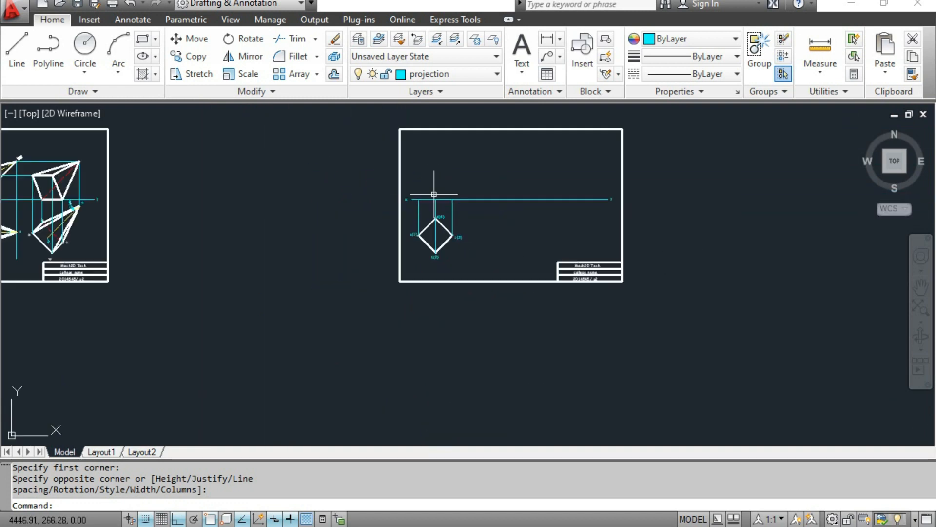
pyautogui.moveTo(432, 173); pyautogui.dragTo(290, 236, button='middle')
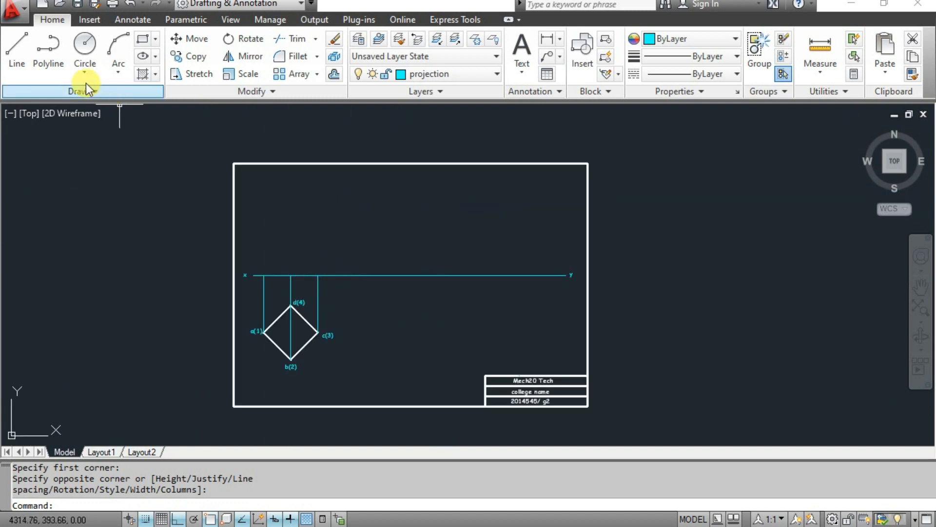
pyautogui.click(22, 52)
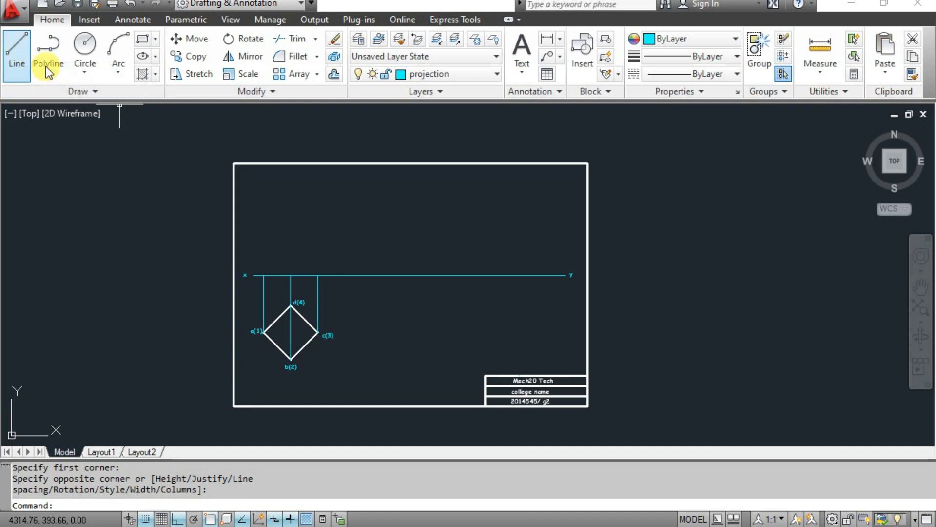
pyautogui.click(17, 51)
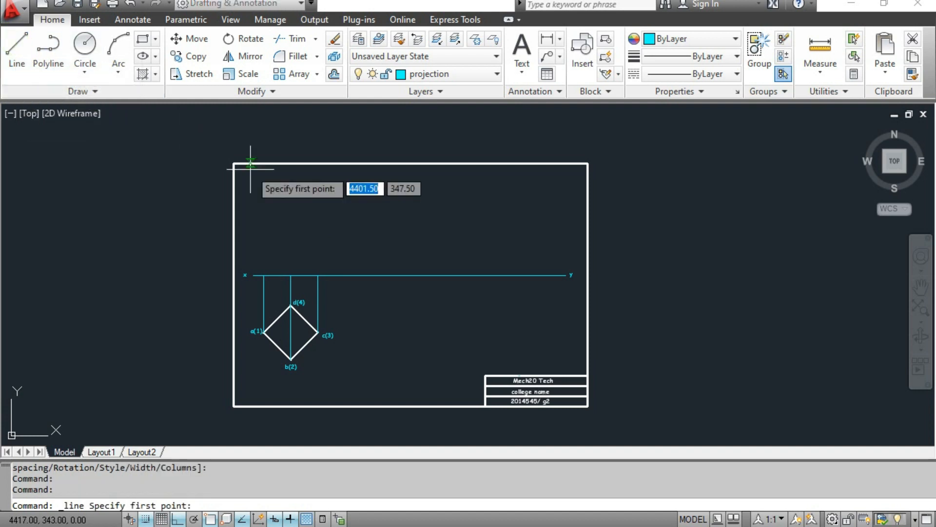
pyautogui.click(437, 71)
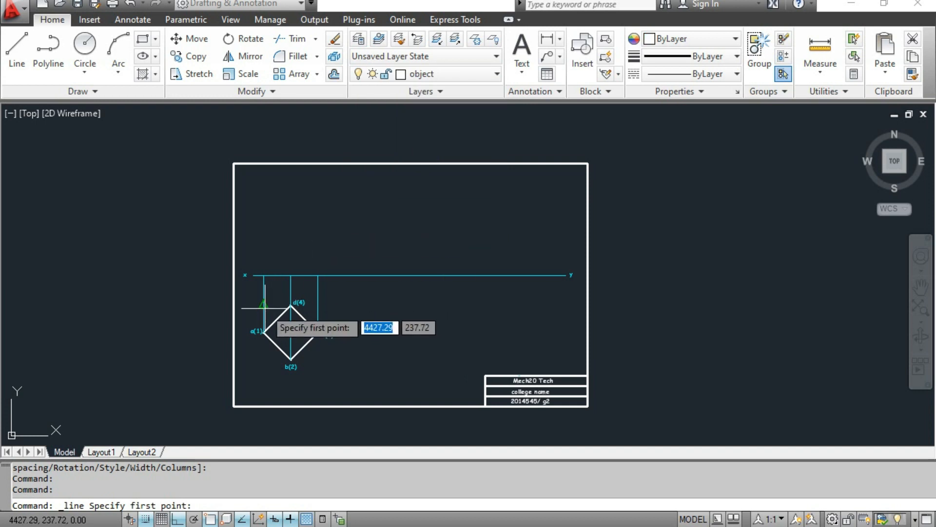
pyautogui.scroll(3, 270, 281)
pyautogui.click(256, 267)
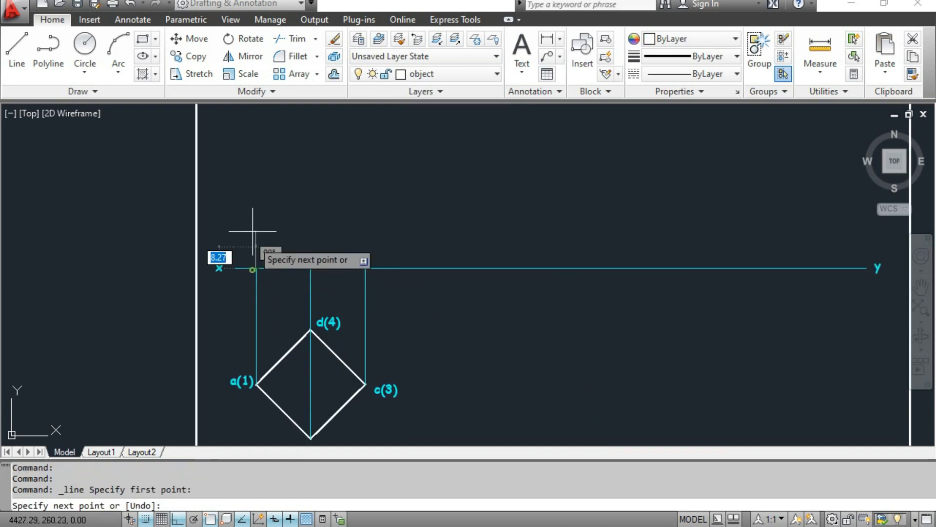
pyautogui.write('60')
pyautogui.press('Return')
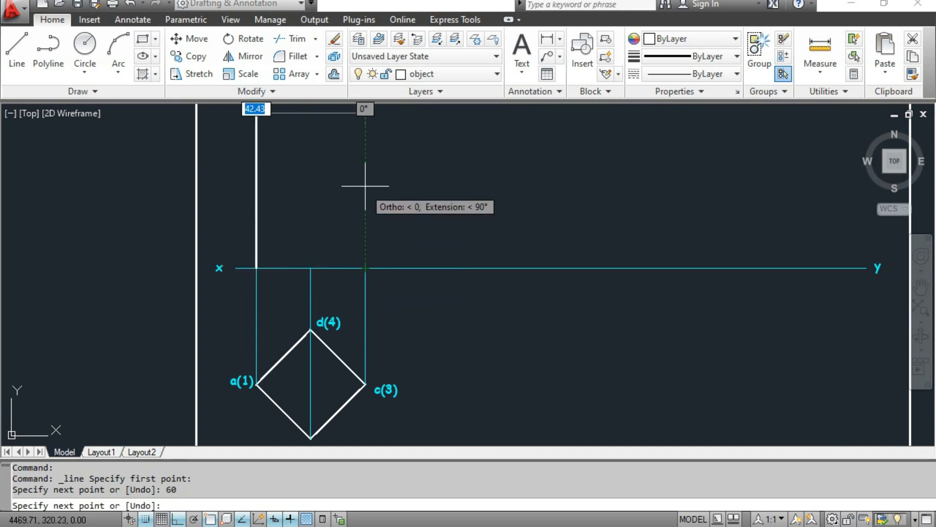
pyautogui.click(365, 113)
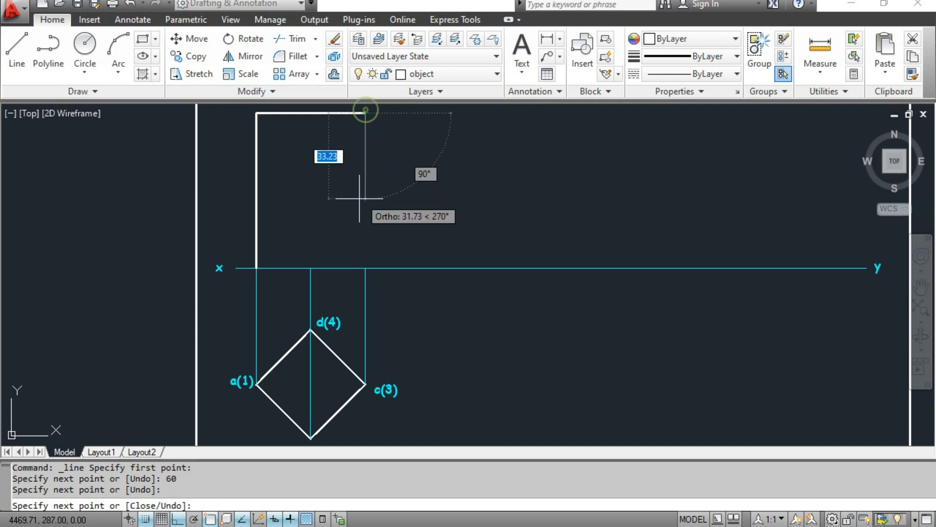
pyautogui.click(365, 268)
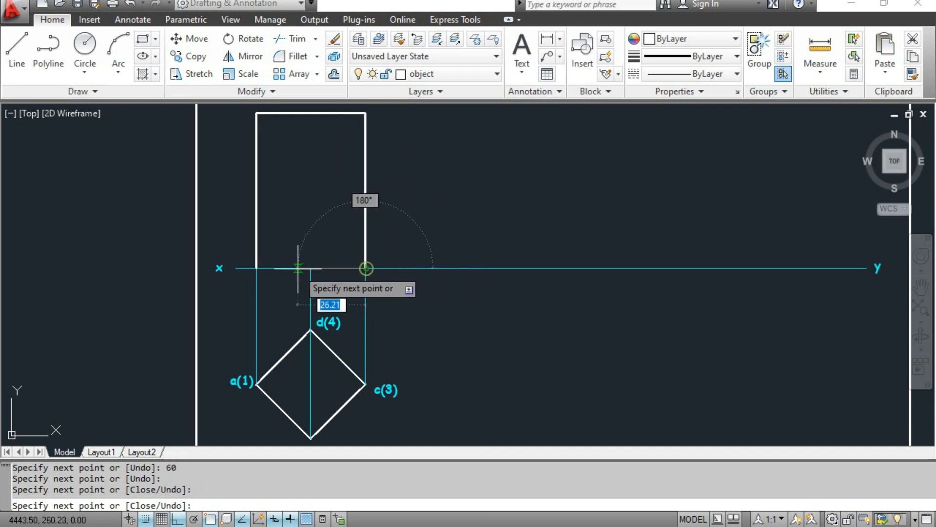
pyautogui.click(254, 268)
pyautogui.press('Escape')
# Draw the front view's central vertical edge from the XY line to the midpoint of the top edge
pyautogui.press('Return')
pyautogui.click(311, 268)
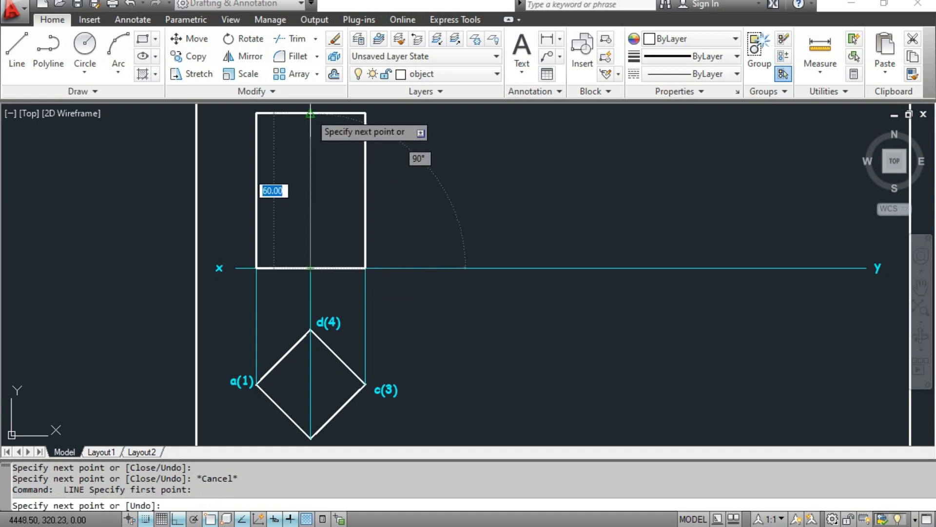
pyautogui.click(311, 113)
pyautogui.press('Escape')
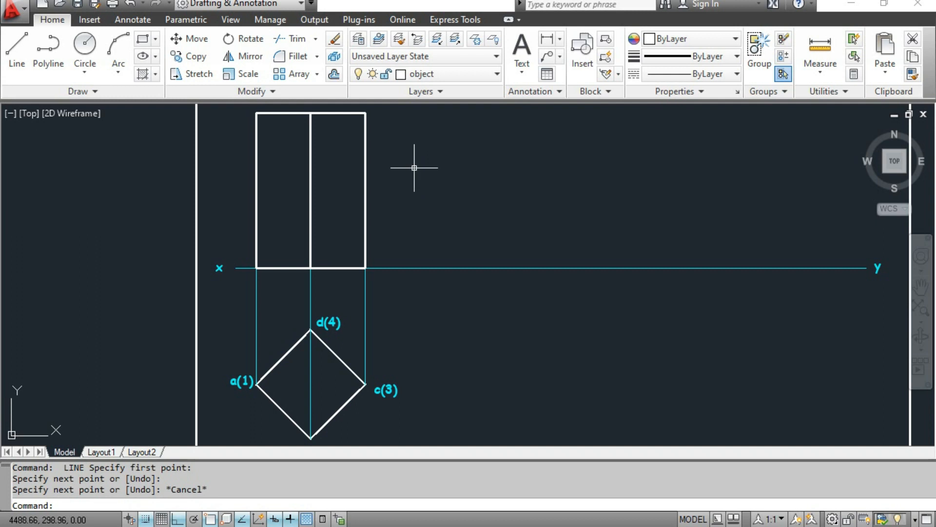
# Label the front view's top-left corner with the multiline text a'
pyautogui.moveTo(291, 382)
pyautogui.mouseDown(button='middle')
pyautogui.moveTo(293, 418)
pyautogui.moveTo(314, 452)
pyautogui.mouseUp(button='middle')
pyautogui.click(522, 46)
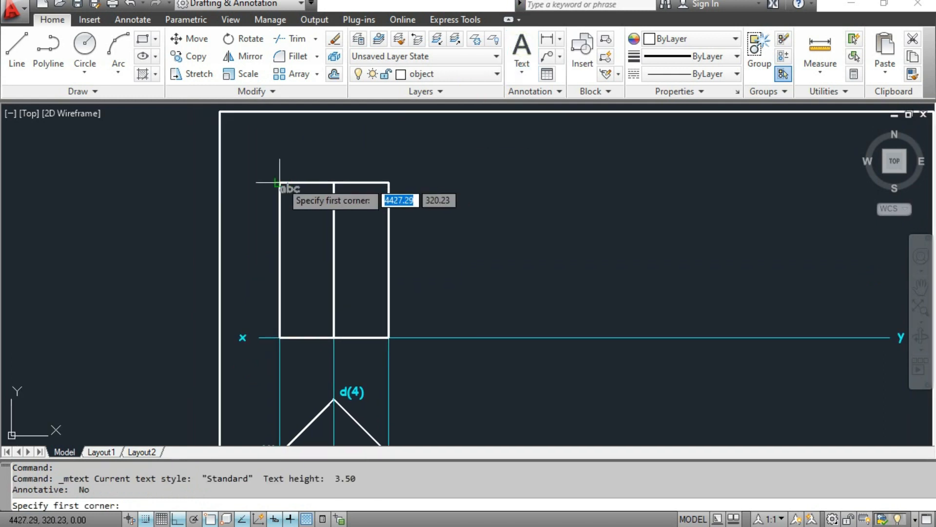
pyautogui.scroll(3, 263, 182)
pyautogui.click(234, 158)
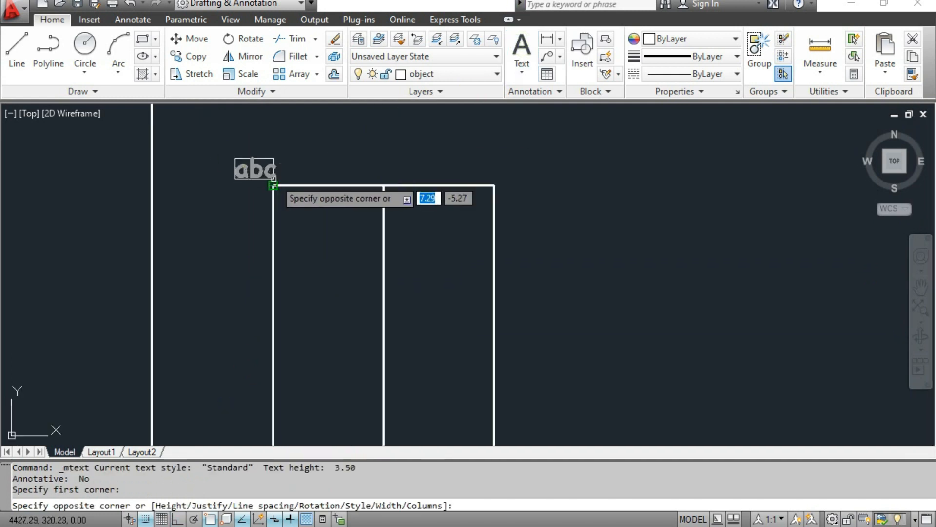
pyautogui.click(274, 179)
pyautogui.write("a'")
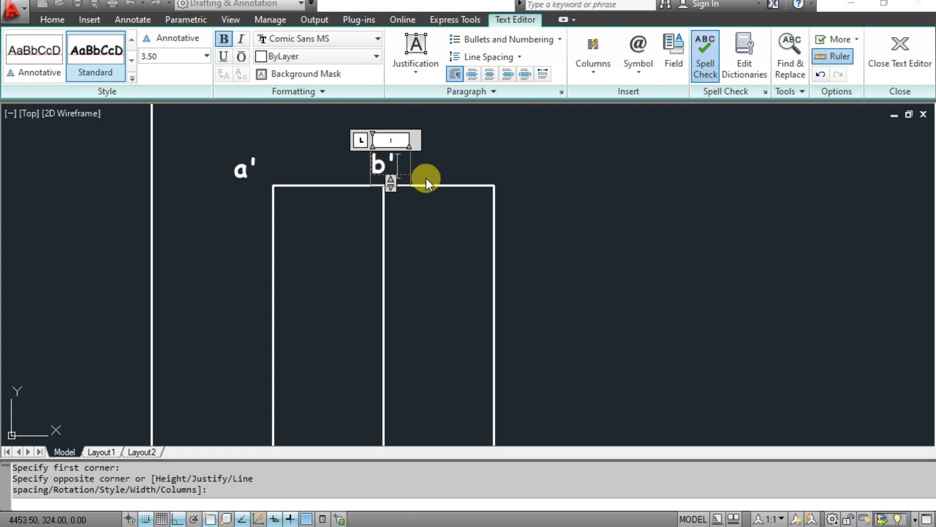
# Label the top of the front view's central edge b'(d') and its top-right corner c'
pyautogui.write('(')
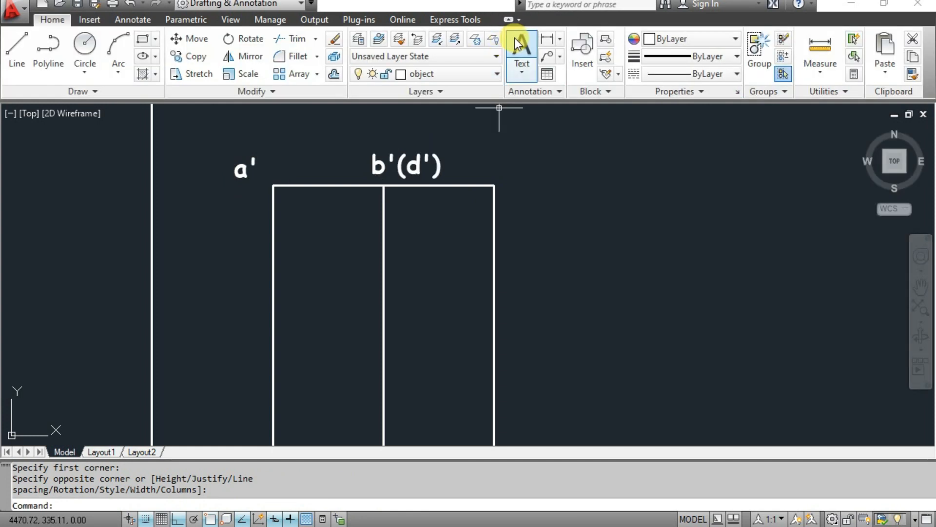
pyautogui.click(522, 46)
pyautogui.click(490, 155)
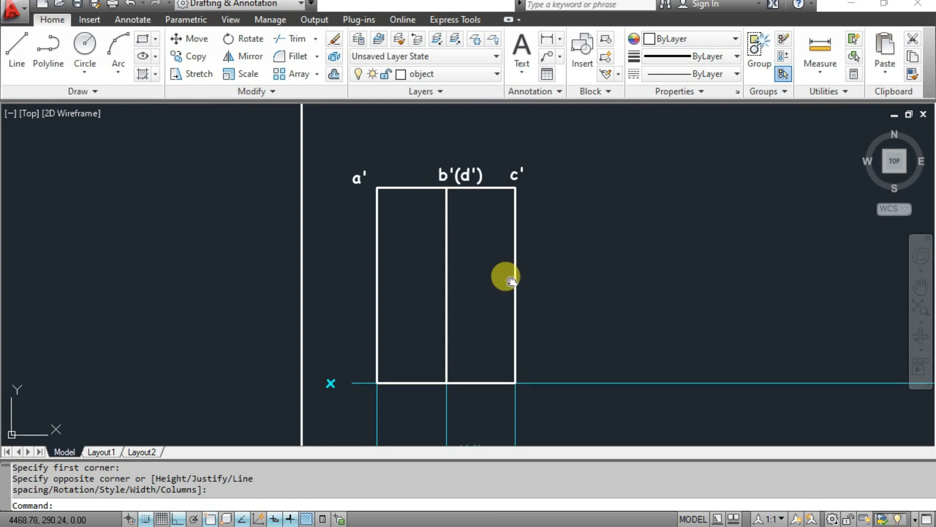
# Label the front view's bottom-left corner, below the XY line, with the multiline text 1'
pyautogui.moveTo(504, 274); pyautogui.dragTo(444, 307, button='middle')
pyautogui.scroll(5, 431, 322)
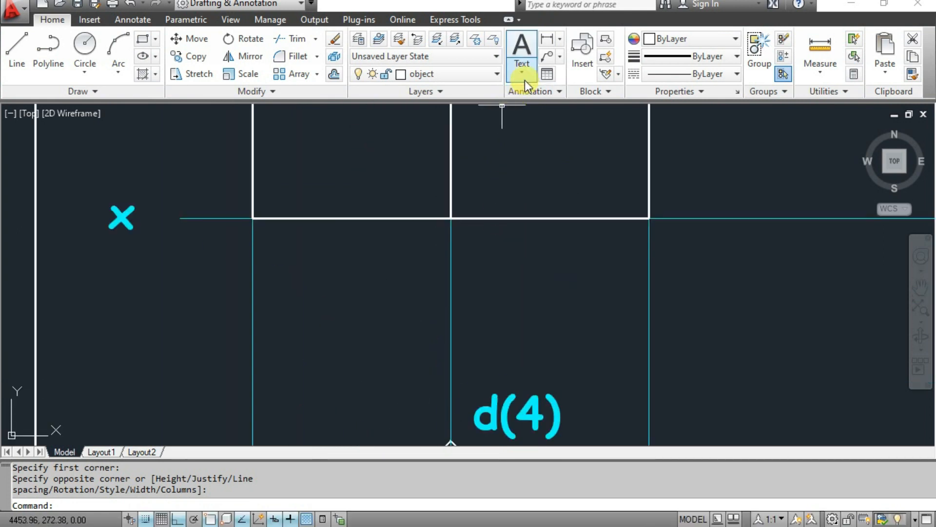
pyautogui.click(522, 42)
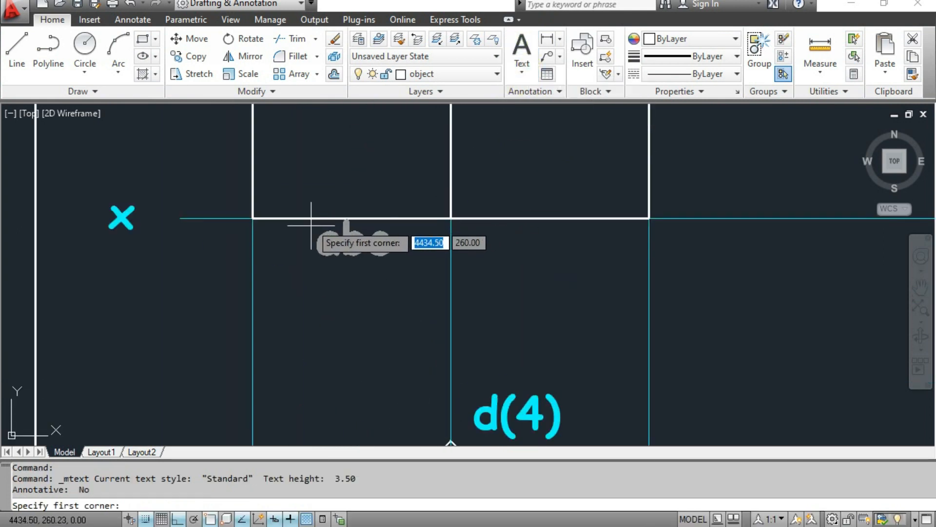
pyautogui.click(232, 230)
pyautogui.click(255, 253)
pyautogui.write("1'")
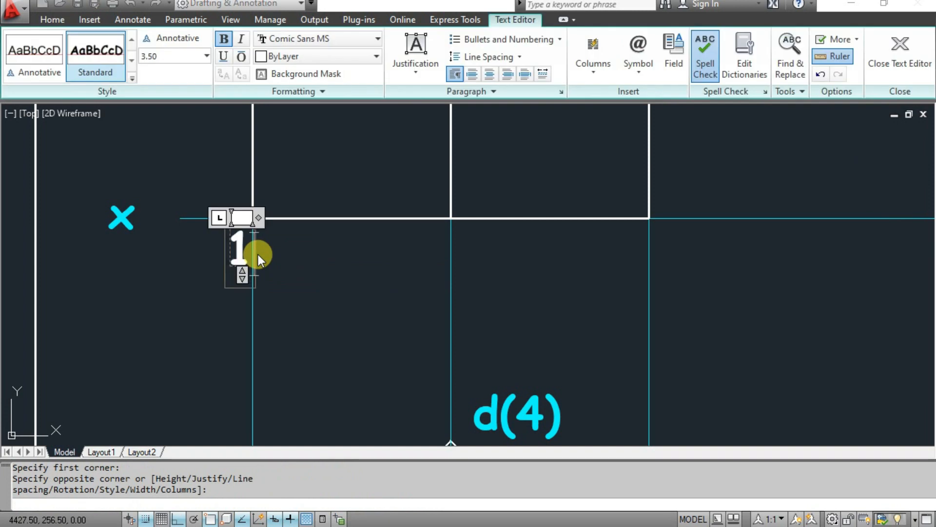
pyautogui.click(336, 253)
# Label the bottom end of the front view's central edge with the multiline text 2'(4')
pyautogui.click(522, 46)
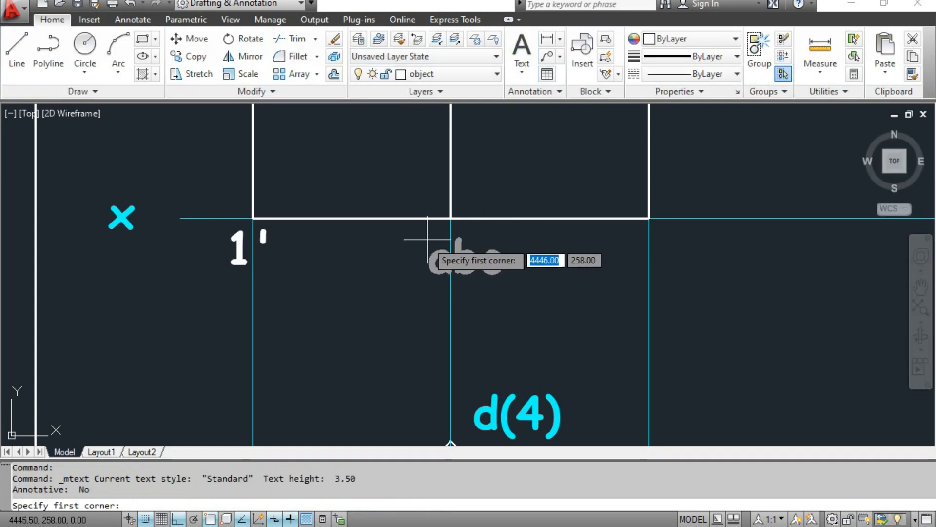
pyautogui.click(432, 244)
pyautogui.click(482, 267)
pyautogui.write("2'(4')")
pyautogui.click(607, 270)
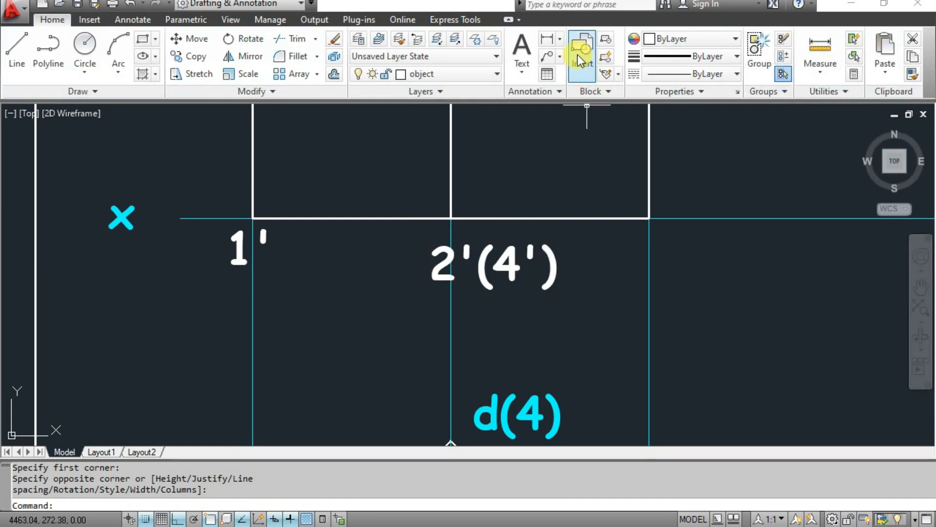
# Label the front view's bottom-right corner with the multiline text 3'
pyautogui.click(520, 46)
pyautogui.click(637, 233)
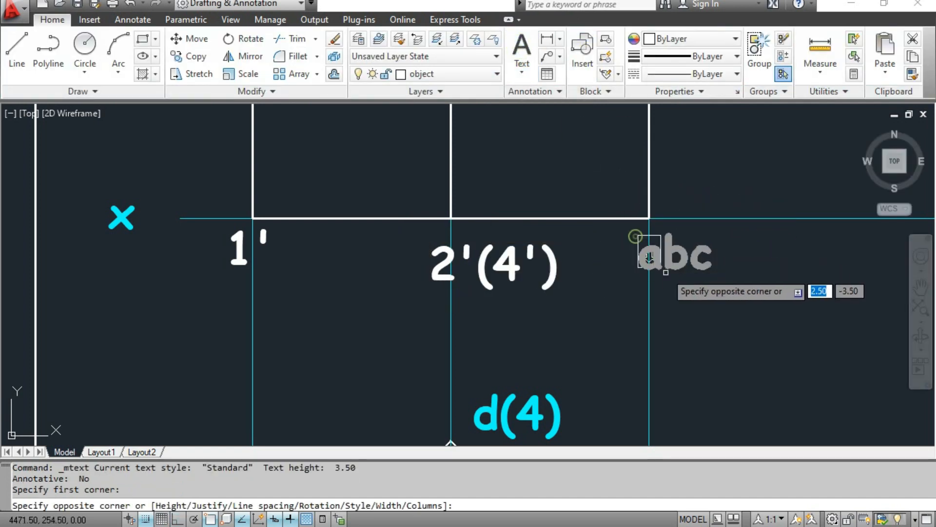
pyautogui.click(673, 261)
pyautogui.write("3'")
pyautogui.click(765, 267)
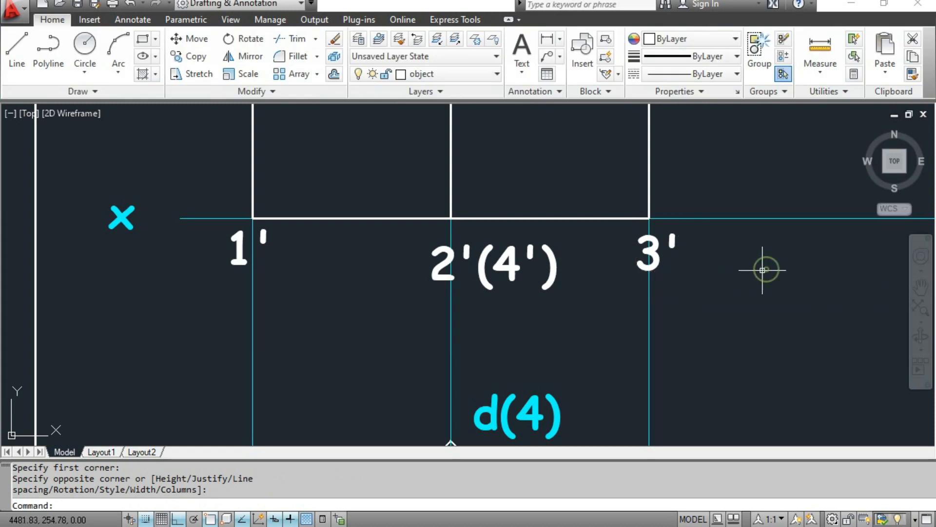
# Draw the development's first vertical edge, 60 mm up from the XY line to the right of the front view
pyautogui.scroll(2, 665, 265)
pyautogui.scroll(-2, 662, 268)
pyautogui.scroll(-6, 662, 268)
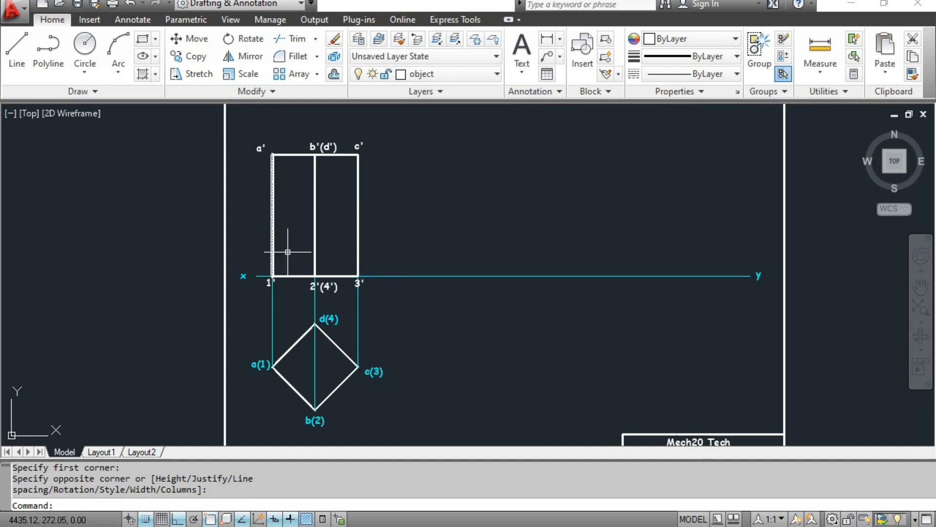
pyautogui.click(22, 50)
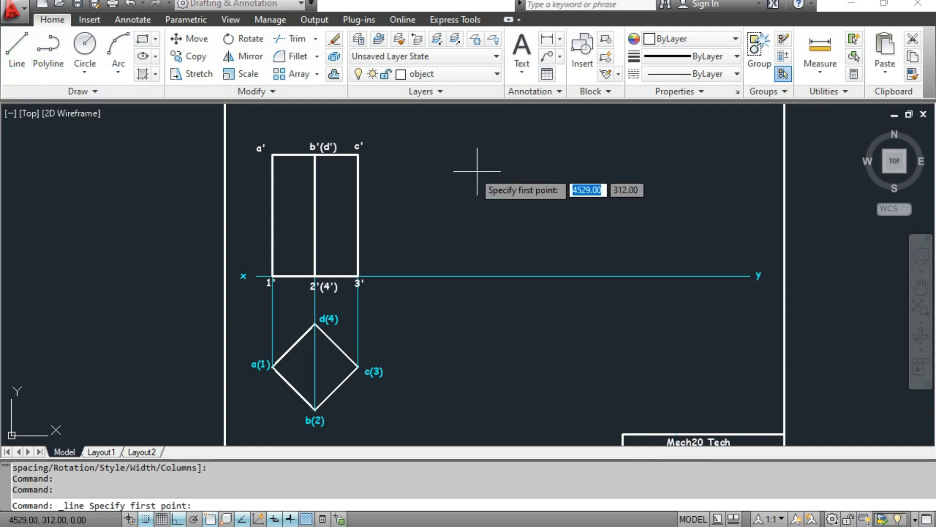
pyautogui.click(447, 275)
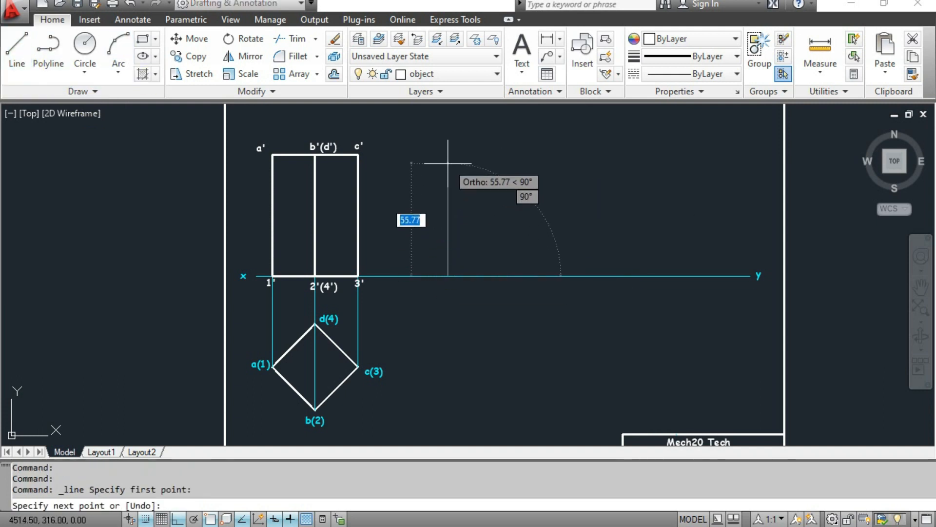
pyautogui.write('60')
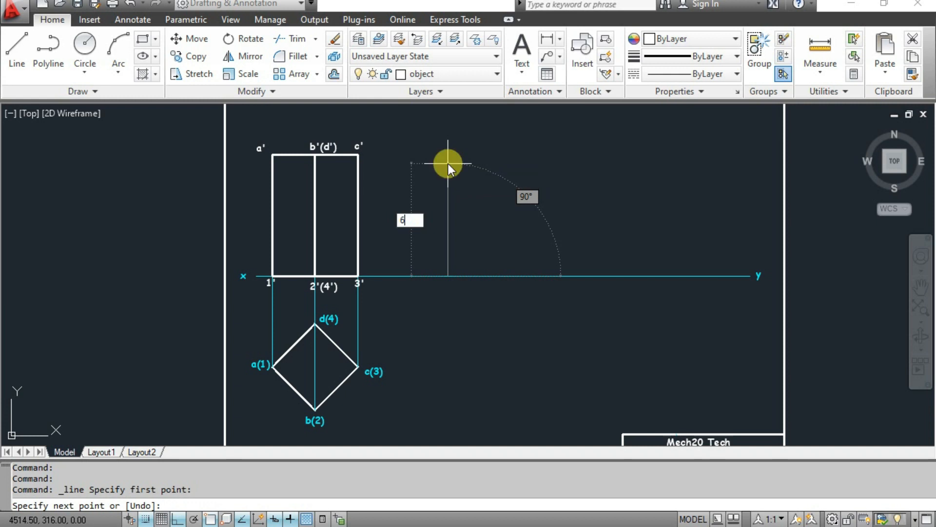
pyautogui.press('Return')
pyautogui.press('Escape')
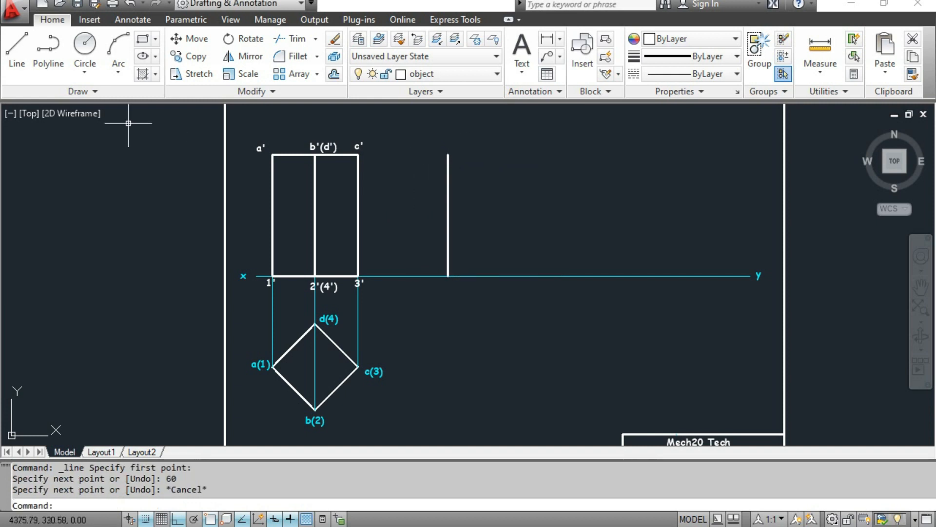
# Draw the development's first panel with a 30 mm base along the XY line and a 60 mm vertical edge
pyautogui.click(16, 49)
pyautogui.click(448, 275)
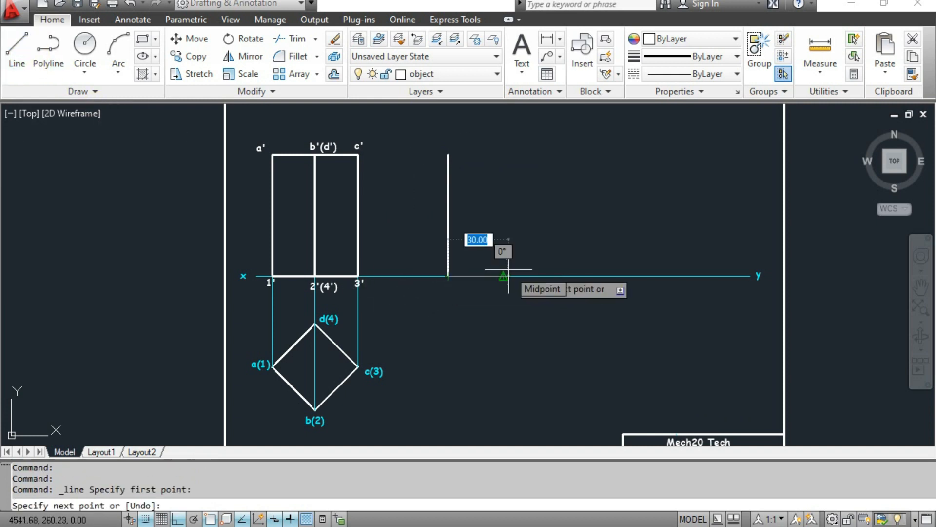
pyautogui.write('30')
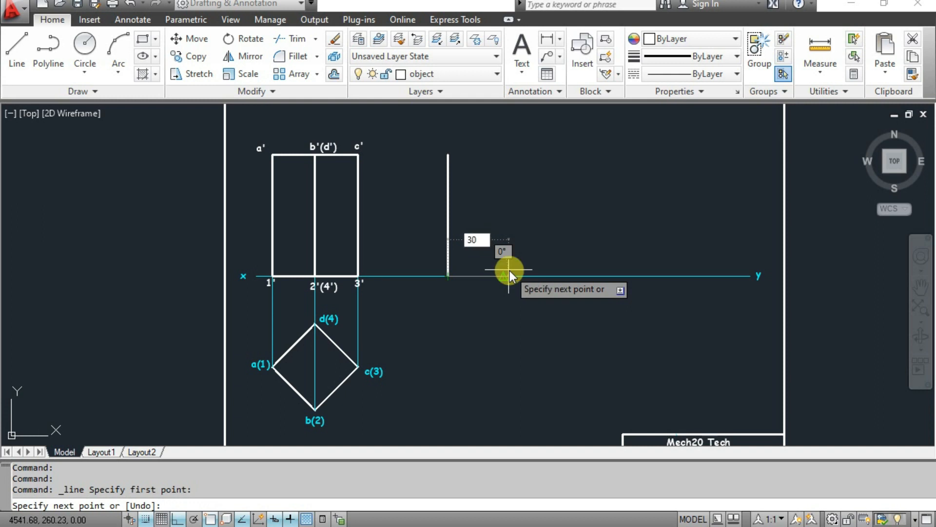
pyautogui.press('Return')
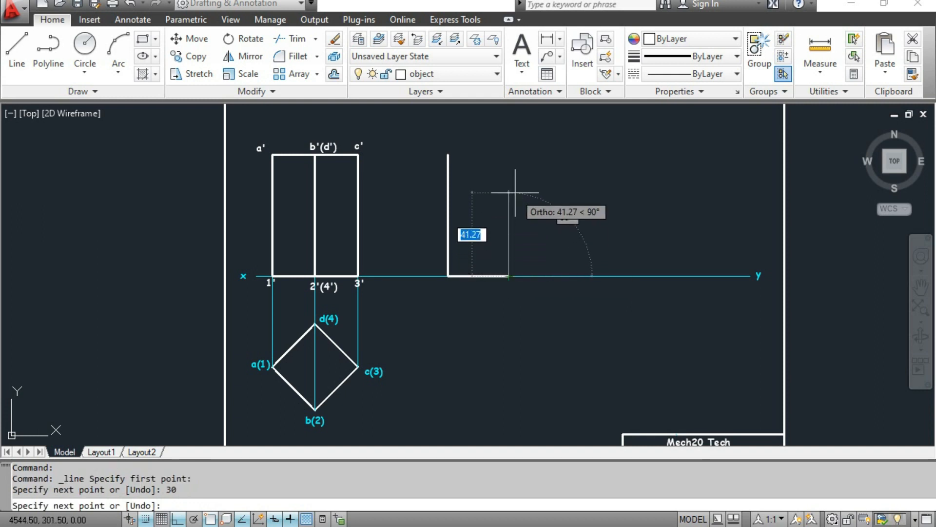
pyautogui.write('60')
pyautogui.press('Return')
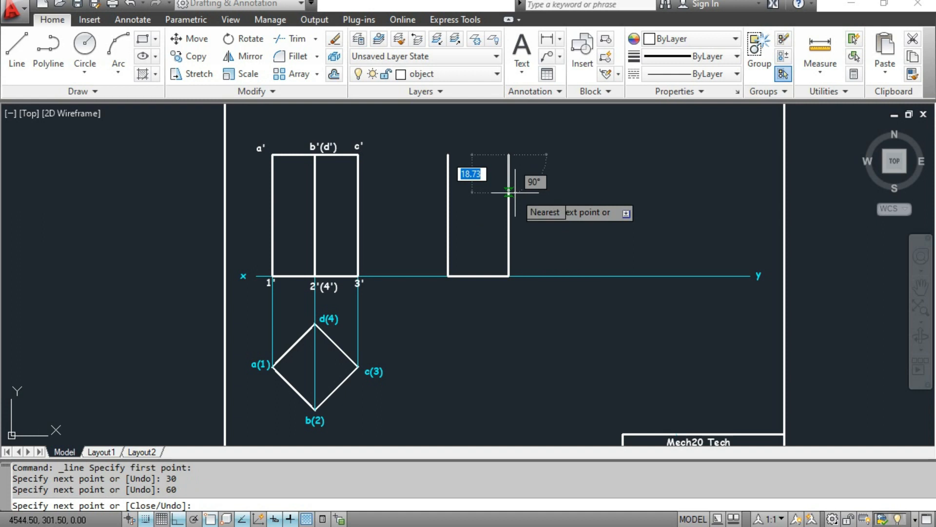
# Add the development's second panel, extending the base 30 mm right from the second edge and drawing a 60 mm vertical
pyautogui.click(19, 46)
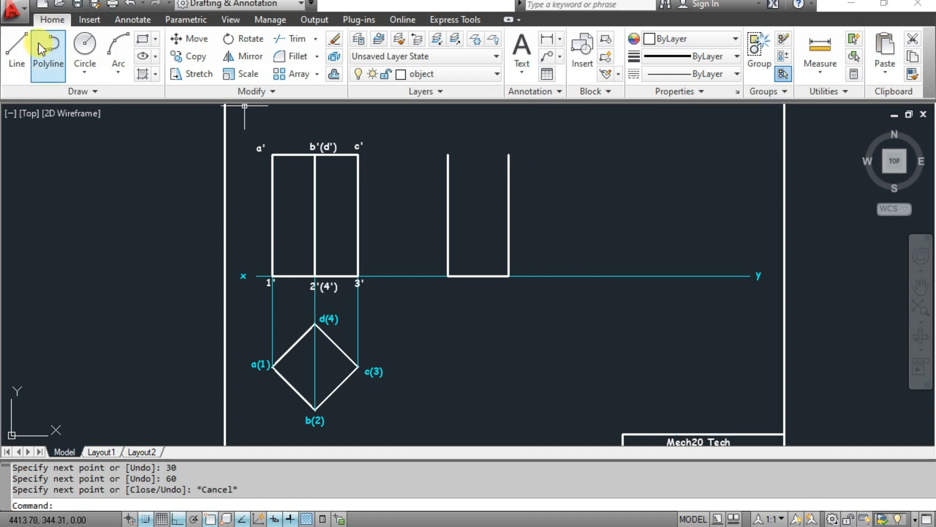
pyautogui.click(508, 274)
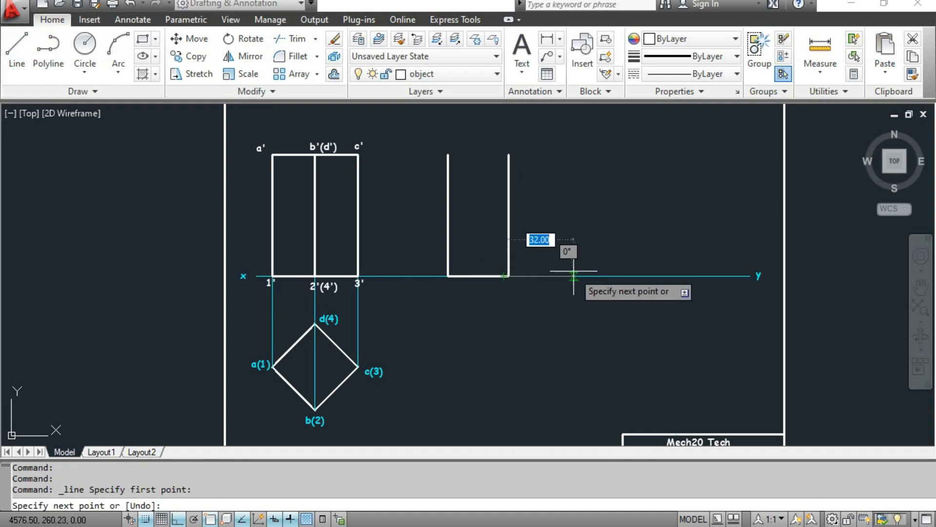
pyautogui.press('Return')
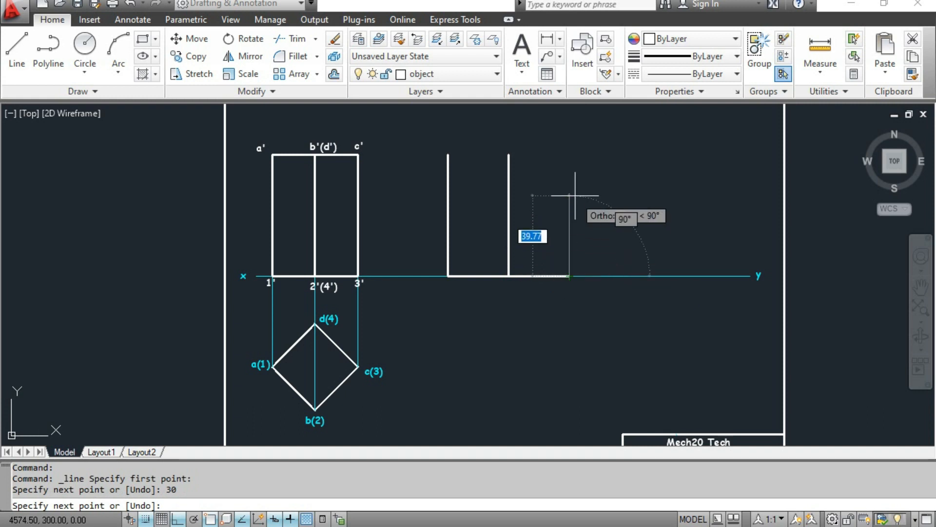
pyautogui.write('60')
pyautogui.press('Return')
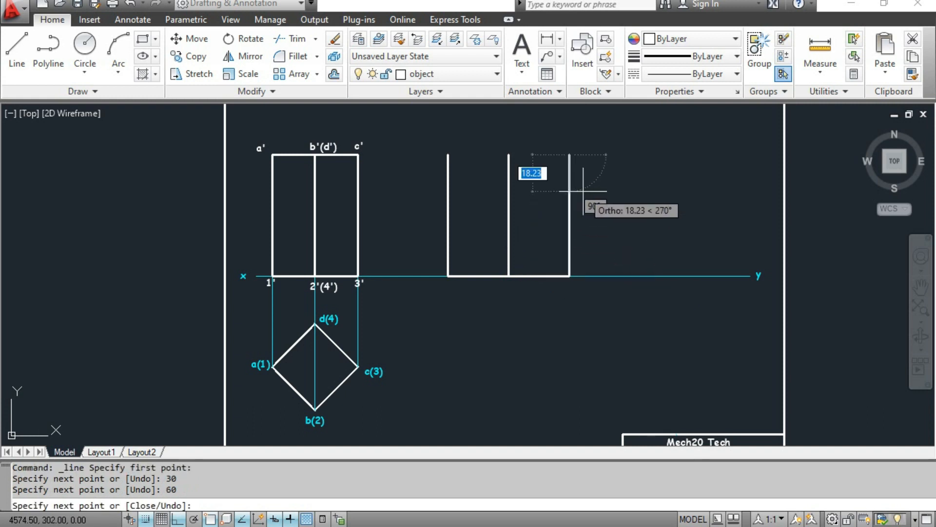
pyautogui.press('Escape')
# Add the third panel from the third edge's foot with a 30 mm base line and a 60 mm vertical edge
pyautogui.press('Return')
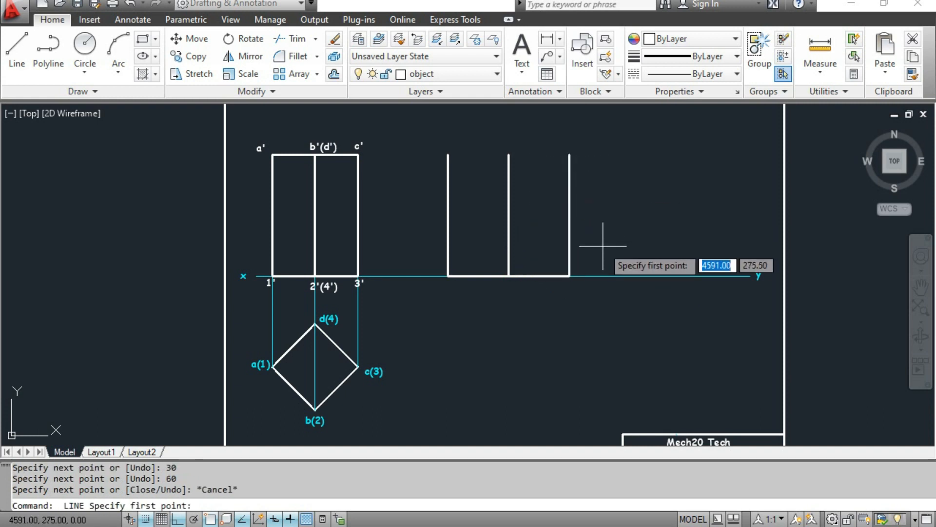
pyautogui.click(569, 276)
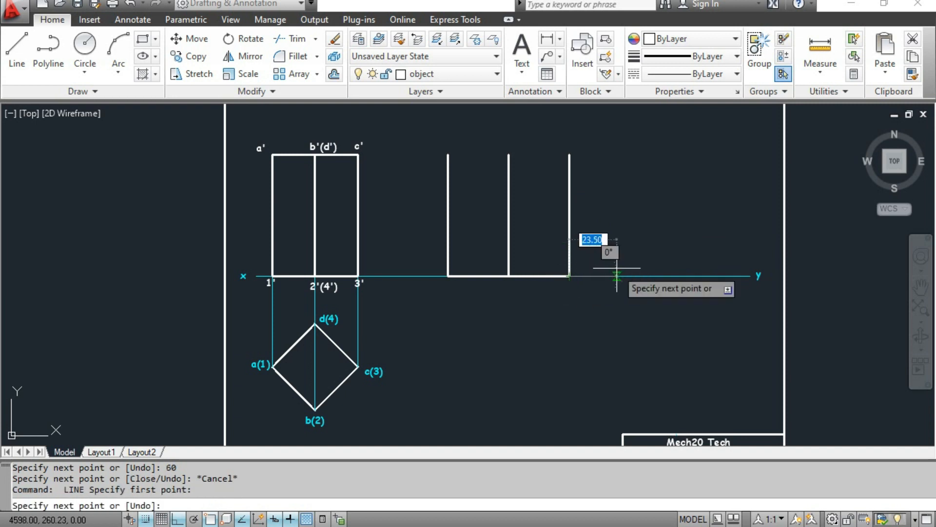
pyautogui.write('30')
pyautogui.press('Return')
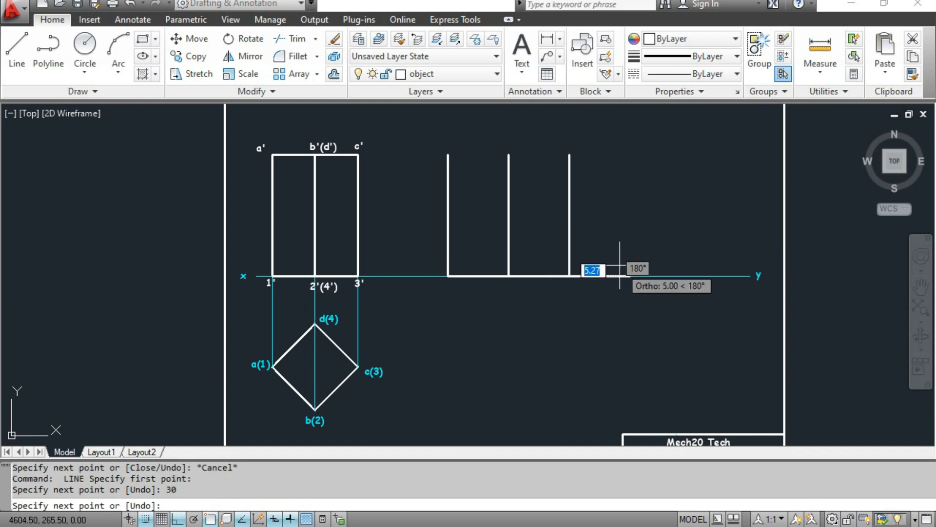
pyautogui.write('60')
pyautogui.press('Return')
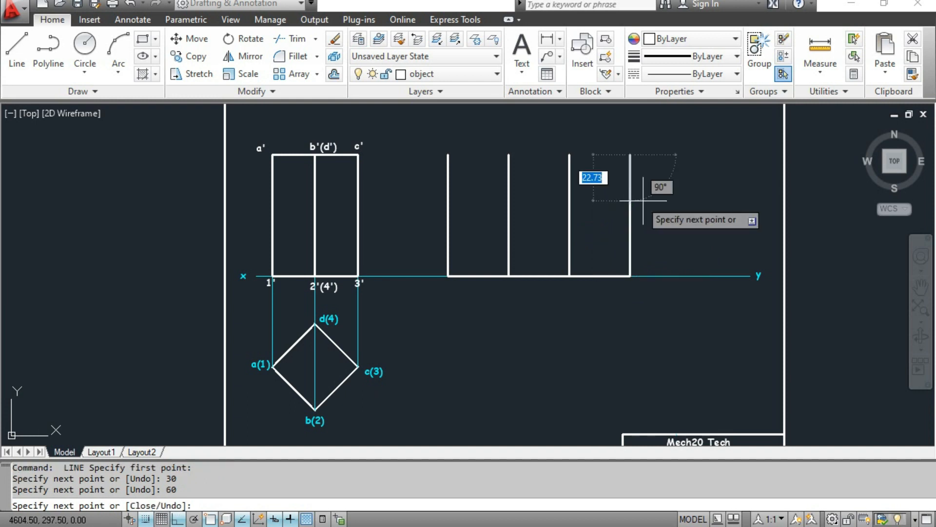
pyautogui.press('Escape')
# Label the development's first vertical edge with multiline text a' above its upper end and 1' below its foot
pyautogui.click(522, 44)
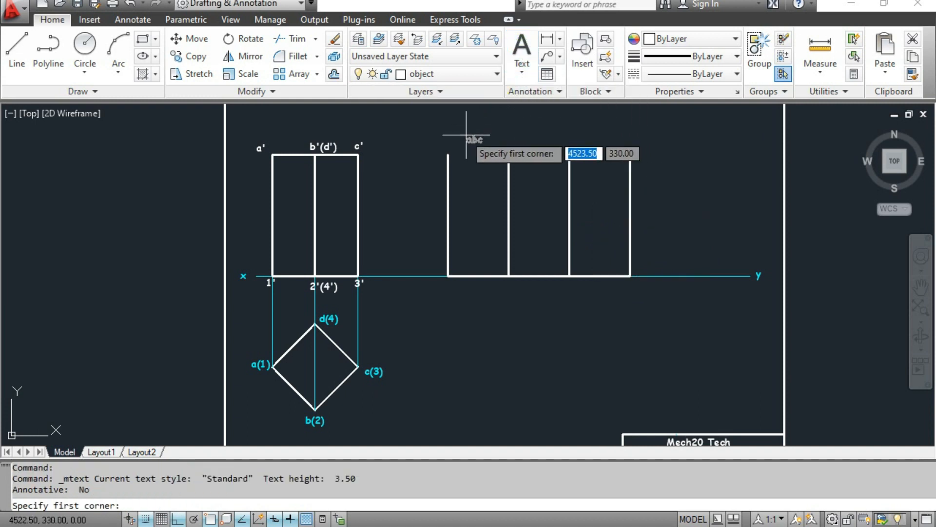
pyautogui.click(434, 135)
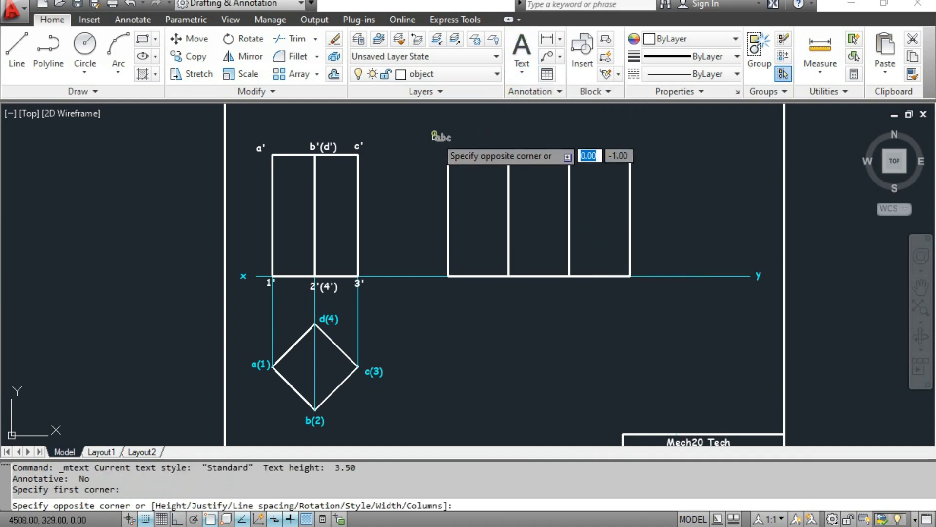
pyautogui.click(466, 147)
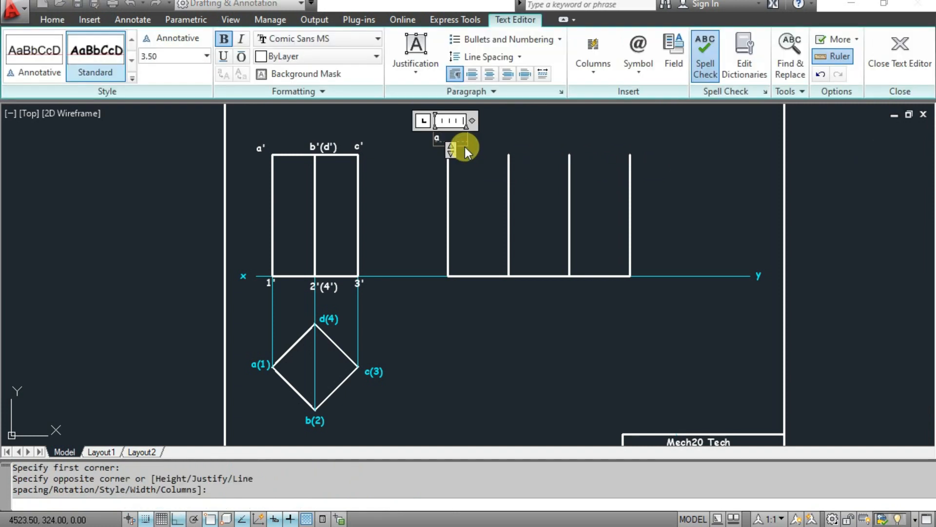
pyautogui.click(464, 147)
pyautogui.click(522, 44)
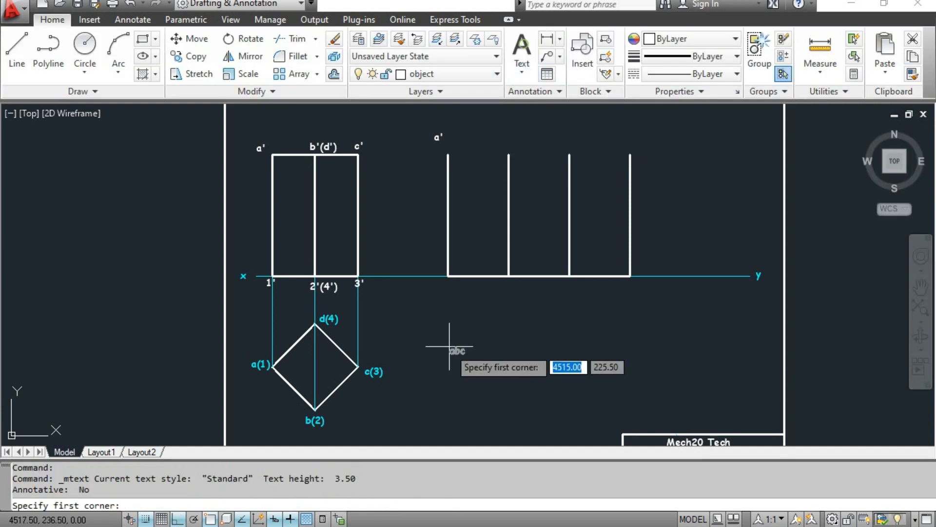
pyautogui.click(441, 287)
pyautogui.click(466, 305)
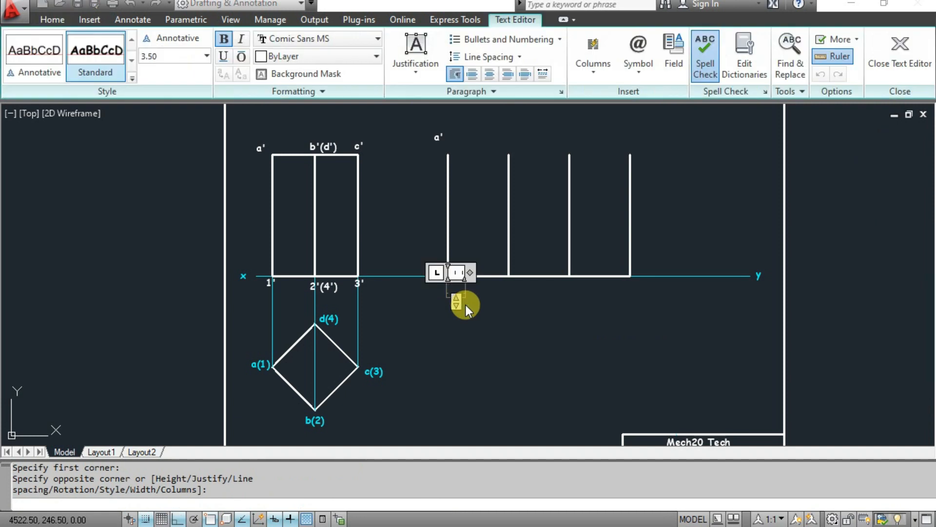
pyautogui.write("'")
pyautogui.click(466, 300)
# Label the development's second vertical edge with multiline text b' above its upper end and 2' below its foot
pyautogui.click(522, 44)
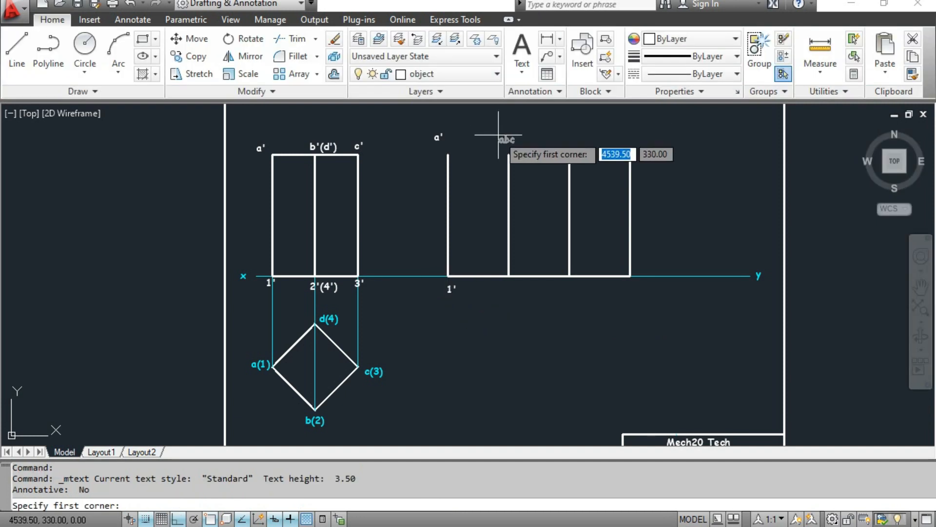
pyautogui.click(497, 136)
pyautogui.click(522, 147)
pyautogui.write('b')
pyautogui.write("'")
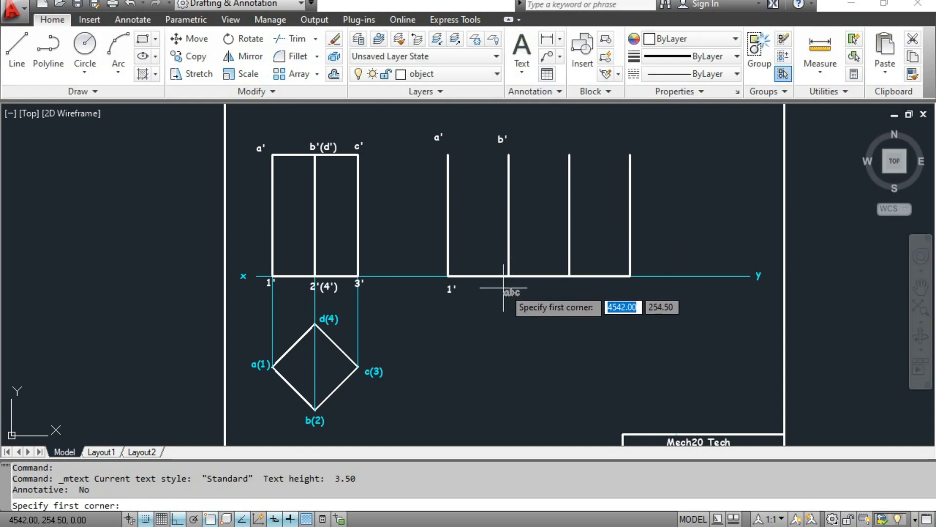
pyautogui.click(504, 288)
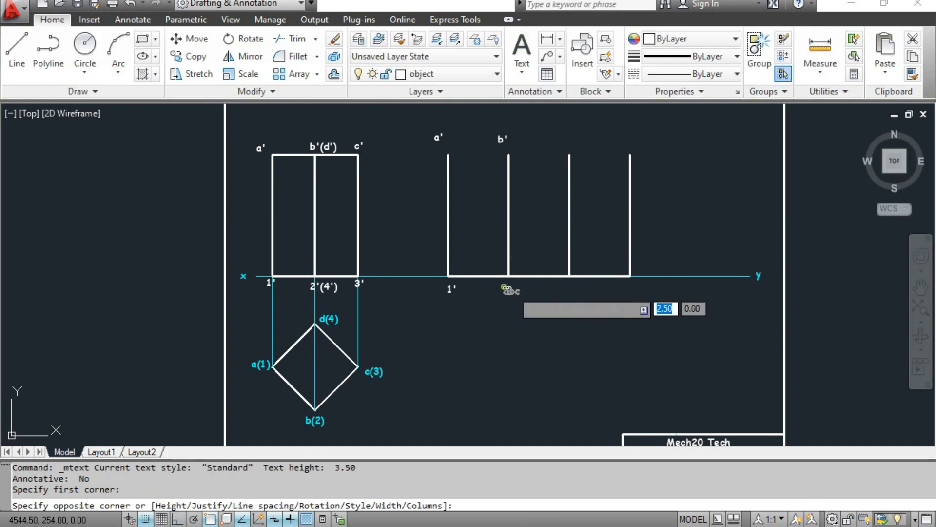
pyautogui.click(525, 299)
pyautogui.write("2'")
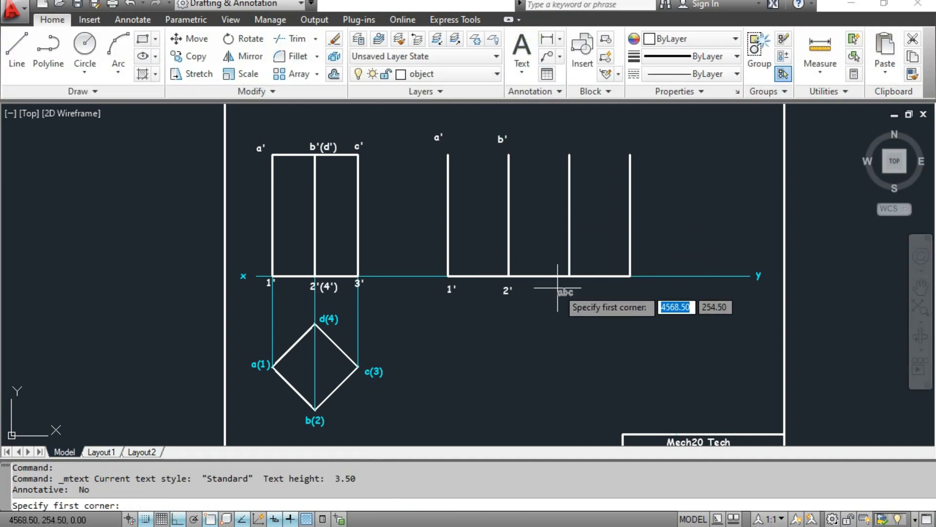
# Label the development's third vertical edge with multiline text 3' below its foot and c' above its upper end
pyautogui.click(565, 288)
pyautogui.click(584, 298)
pyautogui.write("3'")
pyautogui.click(564, 137)
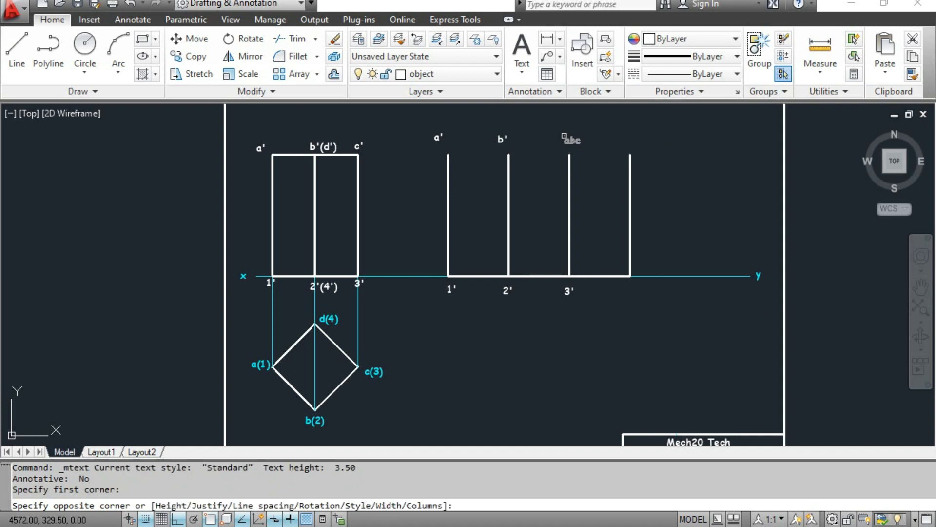
pyautogui.click(588, 150)
pyautogui.write("c'")
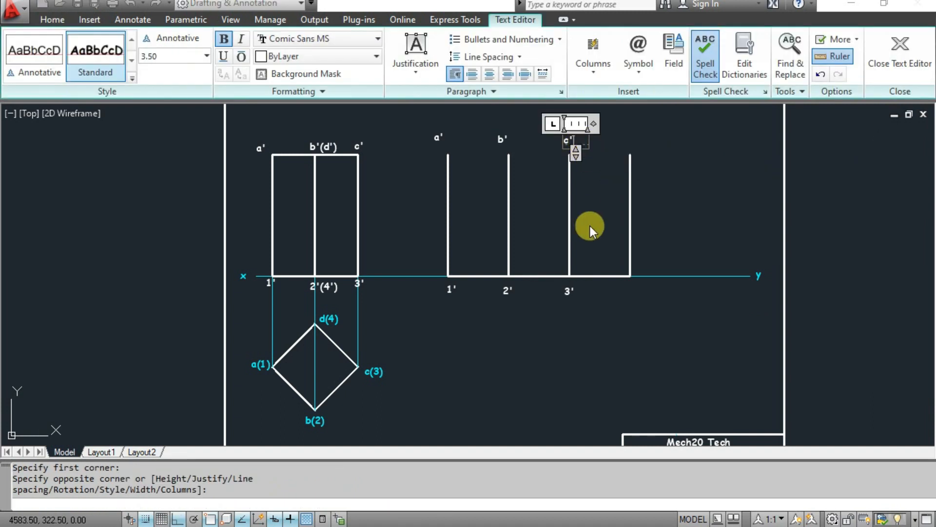
pyautogui.click(623, 304)
# Label the development's fourth vertical edge with multiline text 4' below its foot and d' above its upper end
pyautogui.click(522, 54)
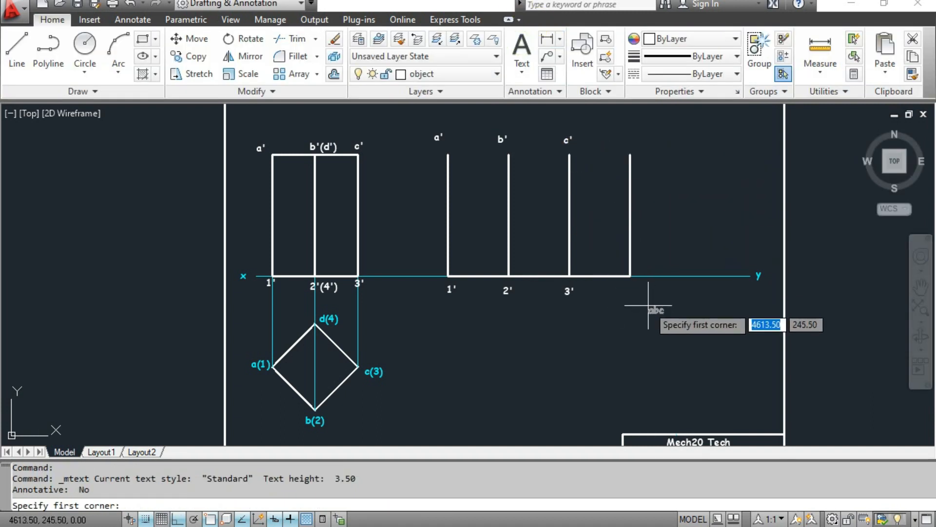
pyautogui.click(619, 288)
pyautogui.click(659, 306)
pyautogui.write("4'")
pyautogui.click(659, 305)
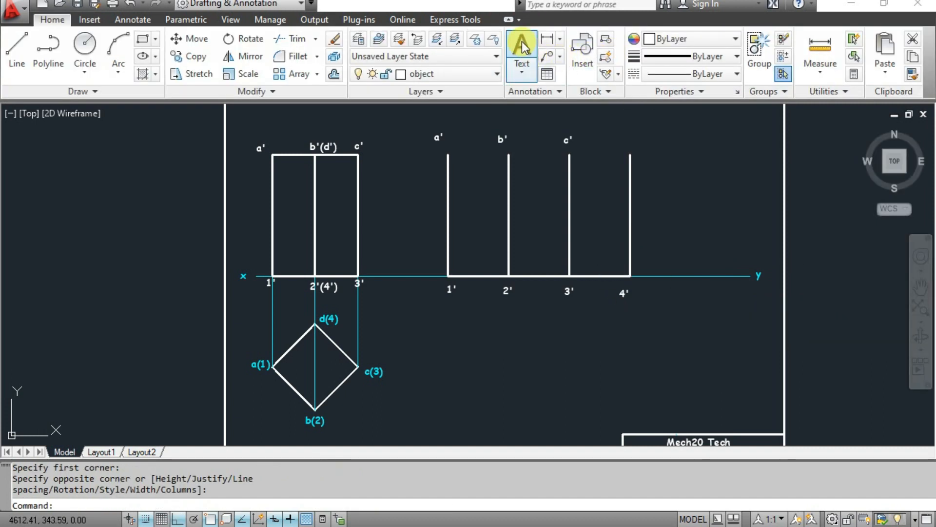
pyautogui.click(522, 42)
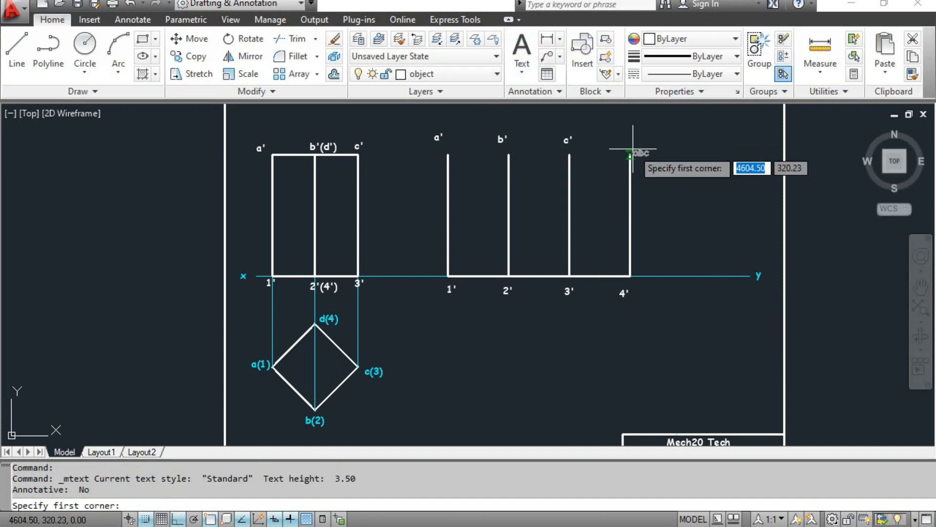
pyautogui.click(622, 129)
pyautogui.click(642, 147)
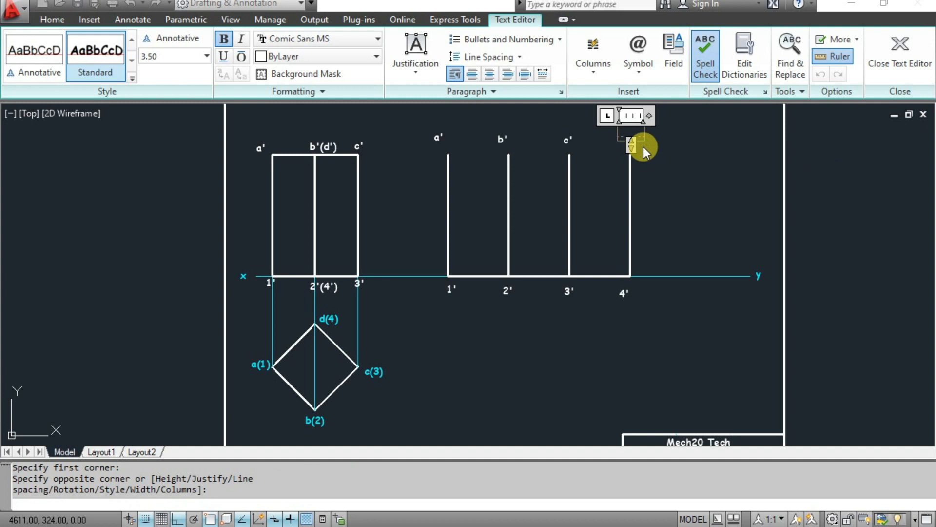
pyautogui.write("d'")
pyautogui.click(666, 287)
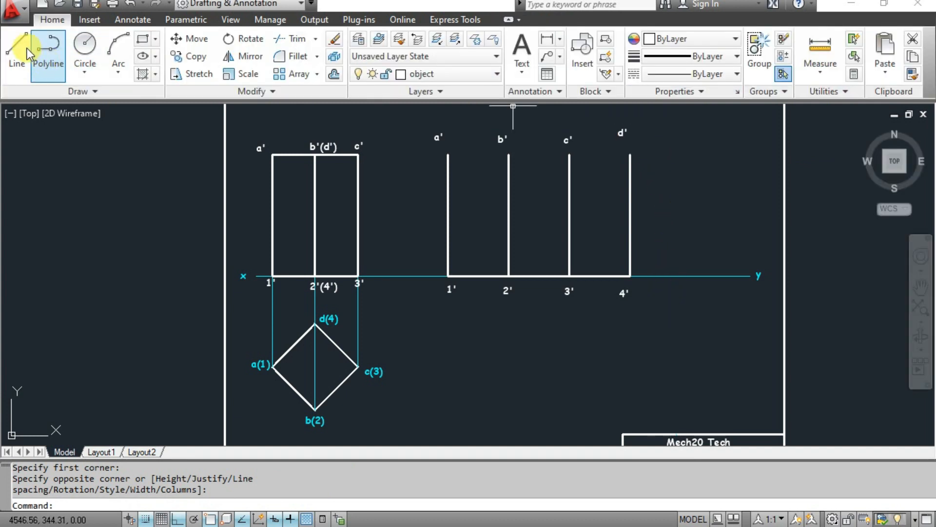
# Complete the development's fourth panel from edge d'-4' with a 30 mm base line and a 60 mm closing vertical edge
pyautogui.click(26, 47)
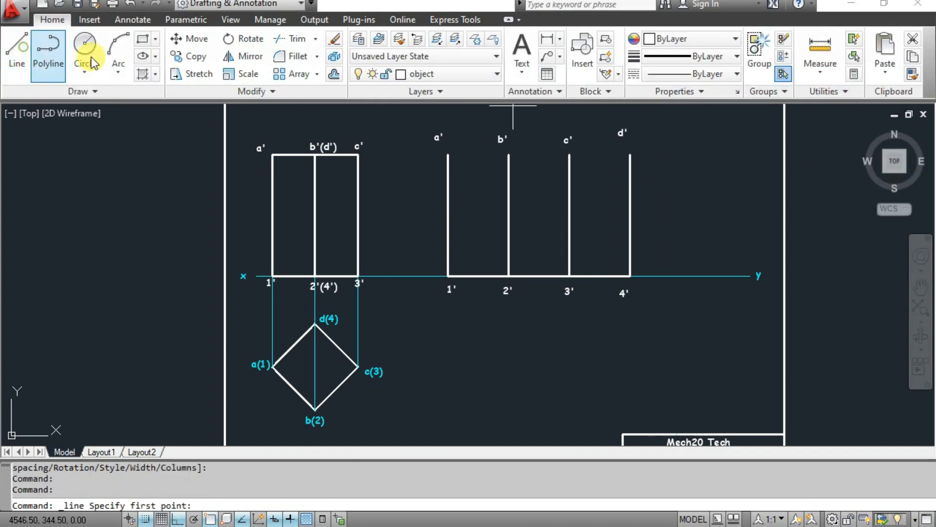
pyautogui.click(630, 276)
pyautogui.write('30')
pyautogui.press('Return')
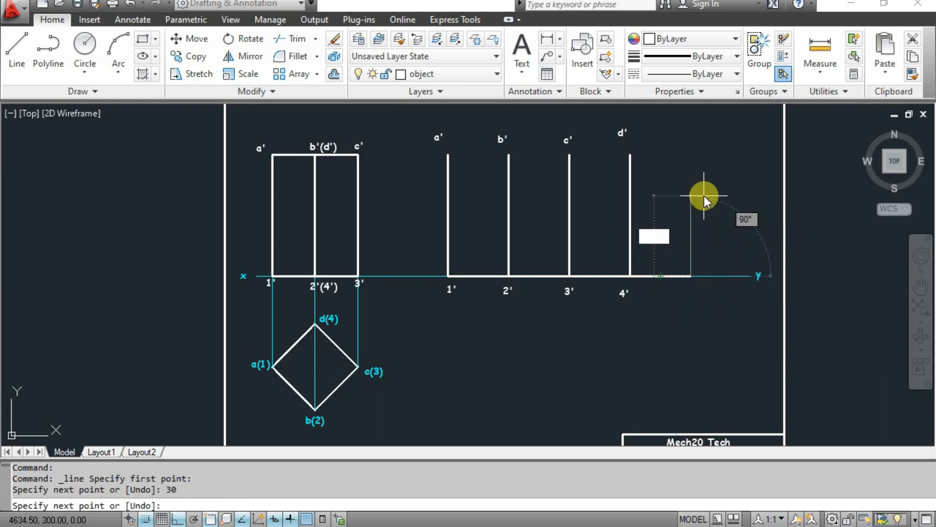
pyautogui.write('60')
pyautogui.press('Return')
pyautogui.press('Escape')
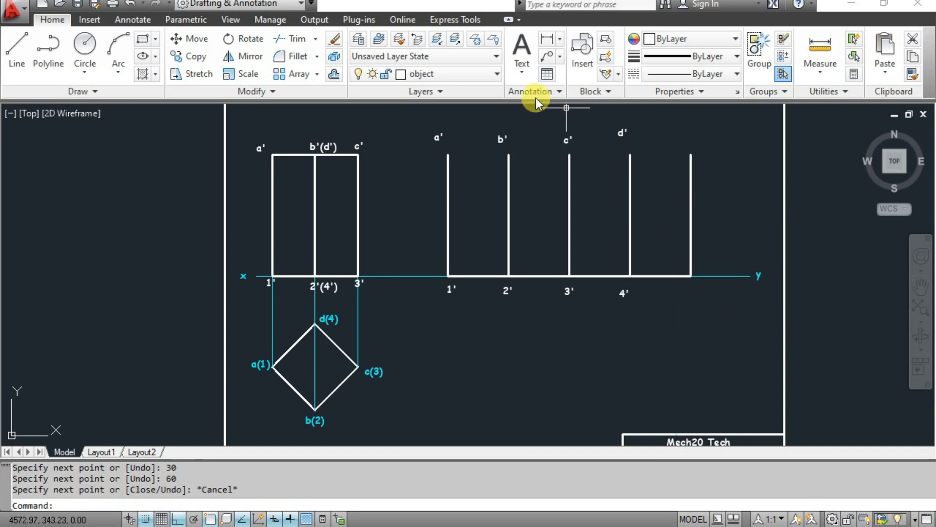
# Label the development's closing vertical edge with multiline text a' above its upper end and 1' below its foot
pyautogui.click(520, 45)
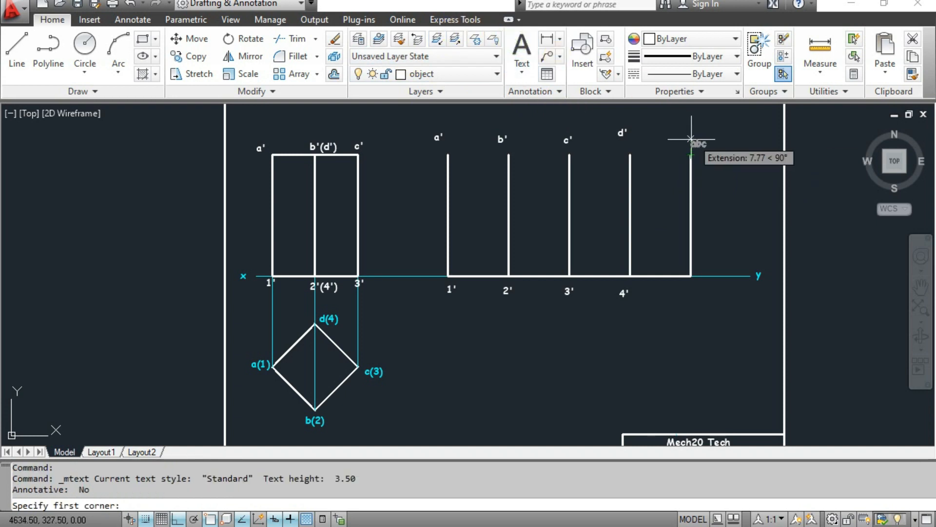
pyautogui.click(690, 140)
pyautogui.click(709, 153)
pyautogui.write("a'")
pyautogui.click(750, 134)
pyautogui.click(521, 49)
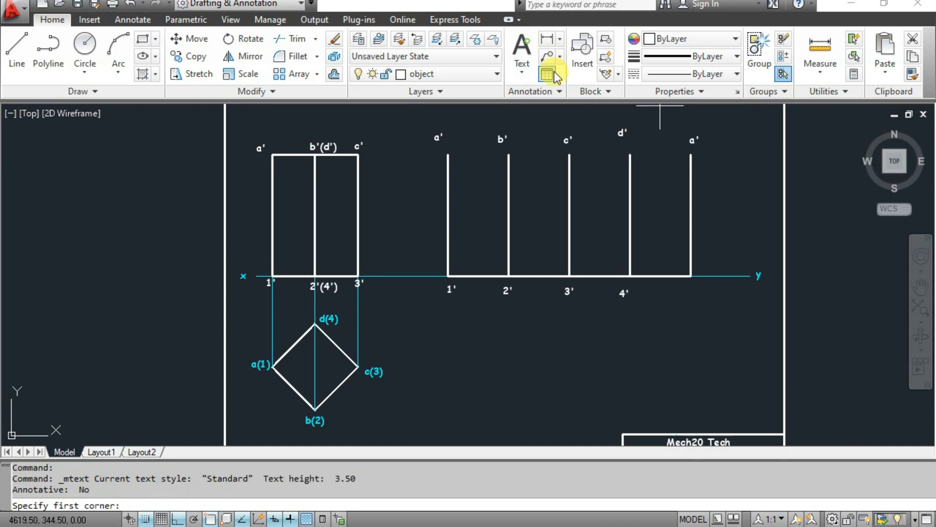
pyautogui.click(689, 283)
pyautogui.click(710, 297)
pyautogui.write("1'")
pyautogui.click(683, 367)
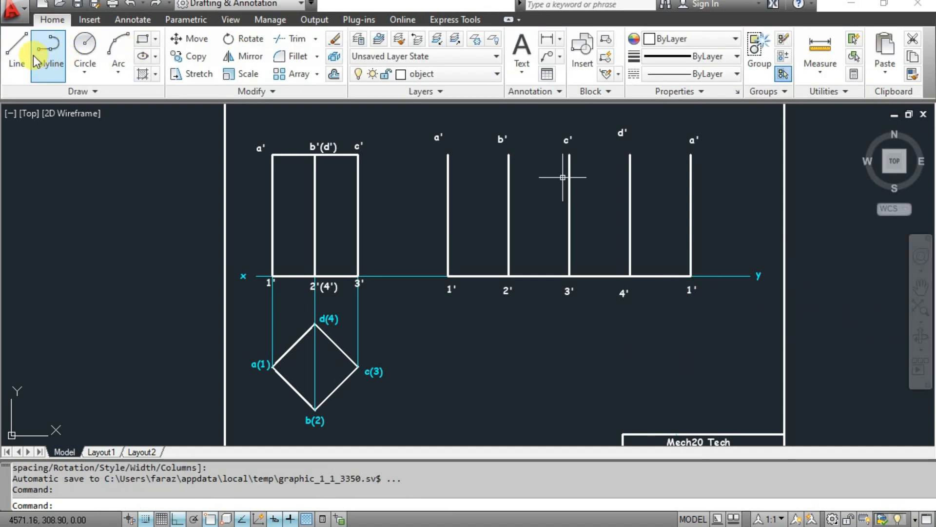
# Close the top of the development with a horizontal line joining the upper ends of both outer a' edges
pyautogui.click(18, 54)
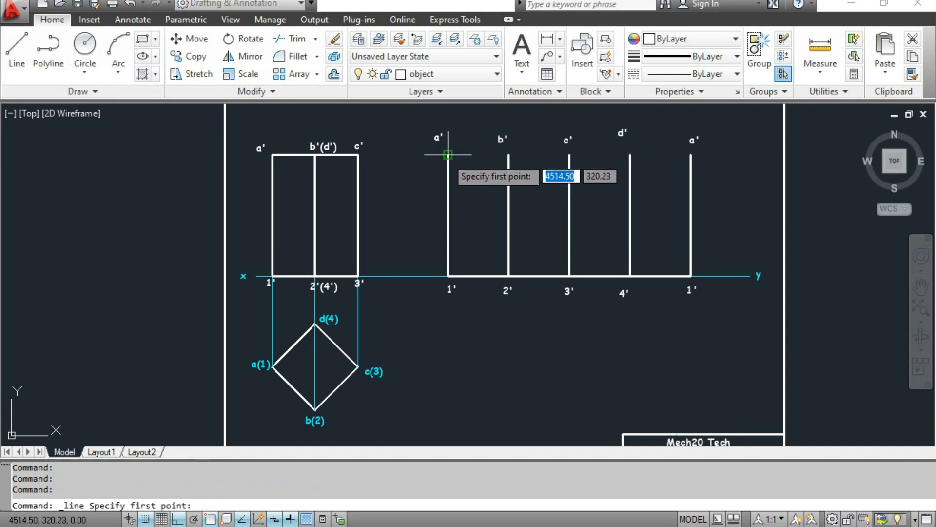
pyautogui.click(447, 155)
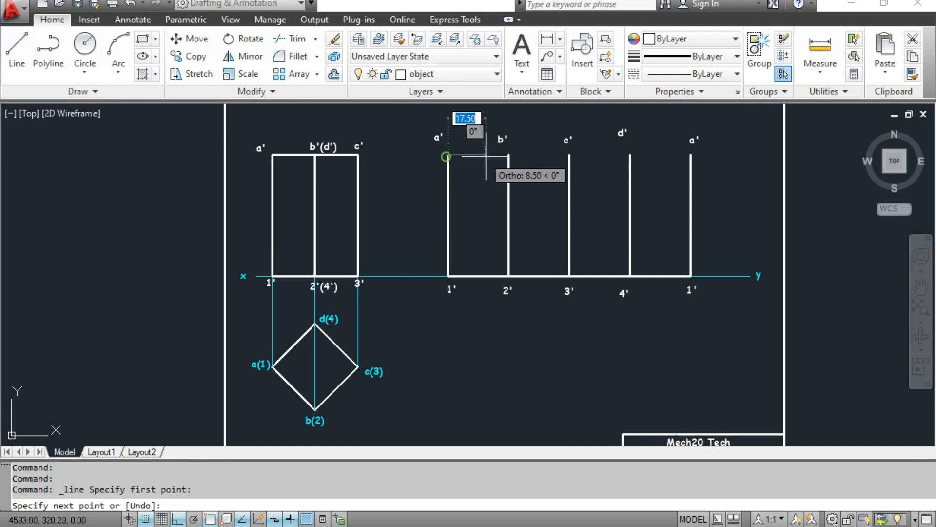
pyautogui.click(690, 155)
pyautogui.press('Escape')
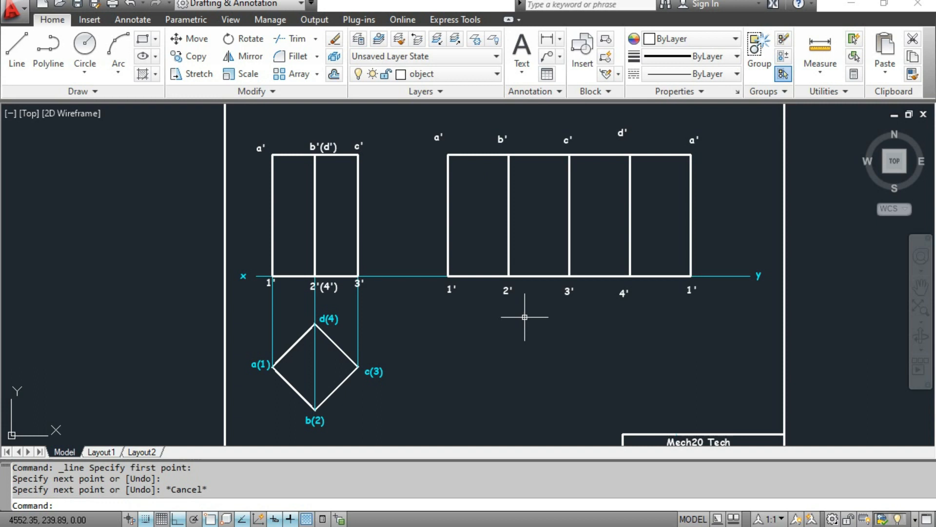
# Examine the prism's front view, top view and development, focusing on the axis b'(d')-2'(4') in the front view
pyautogui.scroll(-2, 533, 384)
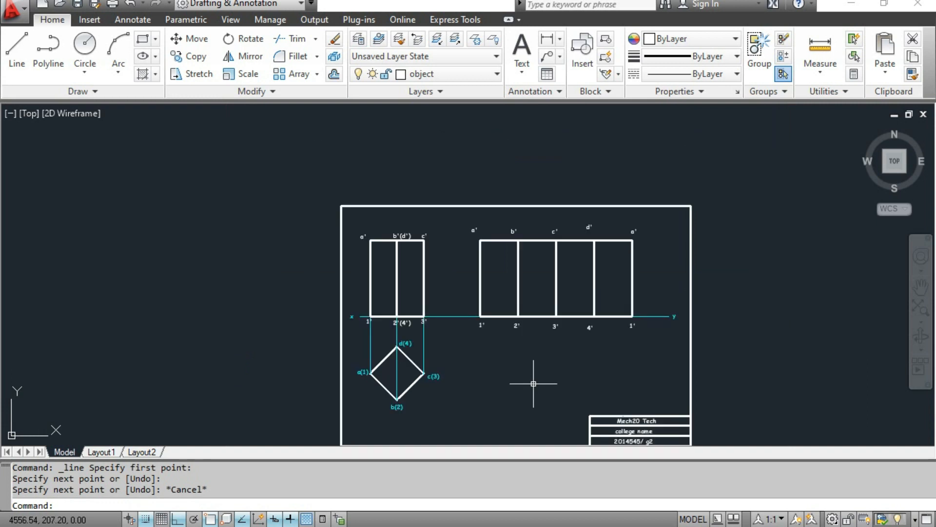
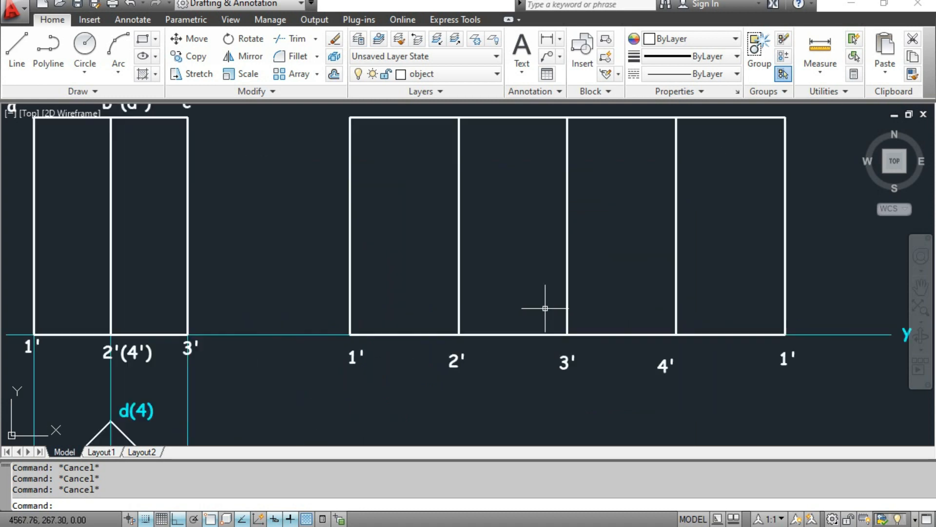
pyautogui.scroll(-1, 541, 308)
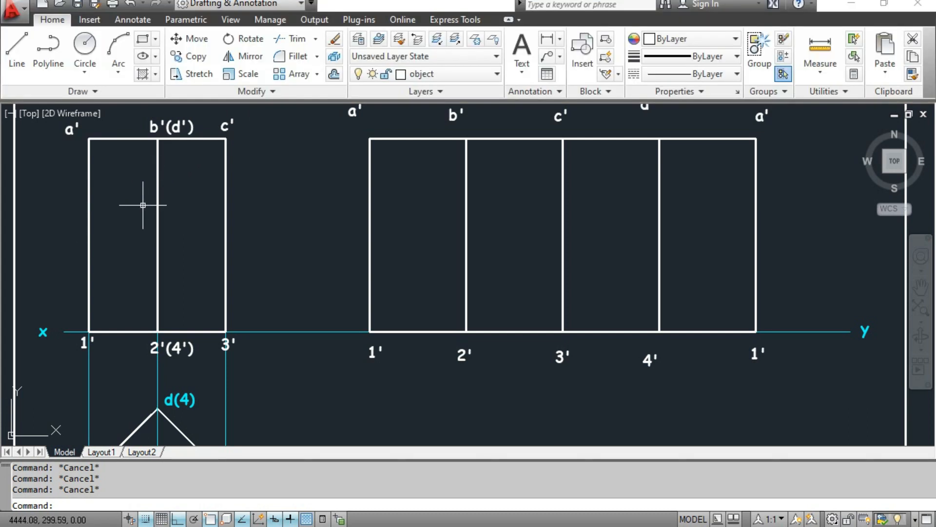
pyautogui.moveTo(173, 168); pyautogui.dragTo(188, 203, button='middle')
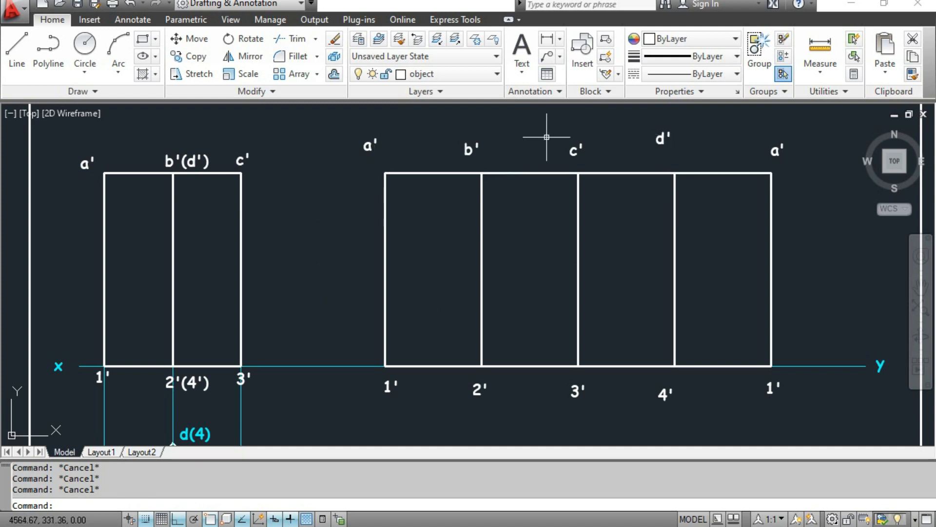
pyautogui.moveTo(323, 266); pyautogui.dragTo(352, 240, button='middle')
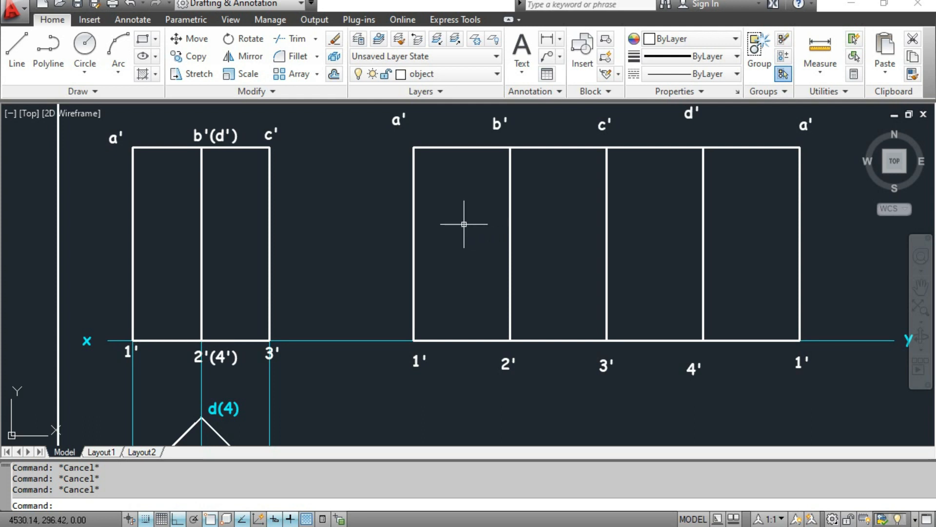
pyautogui.moveTo(464, 224); pyautogui.dragTo(468, 256, button='middle')
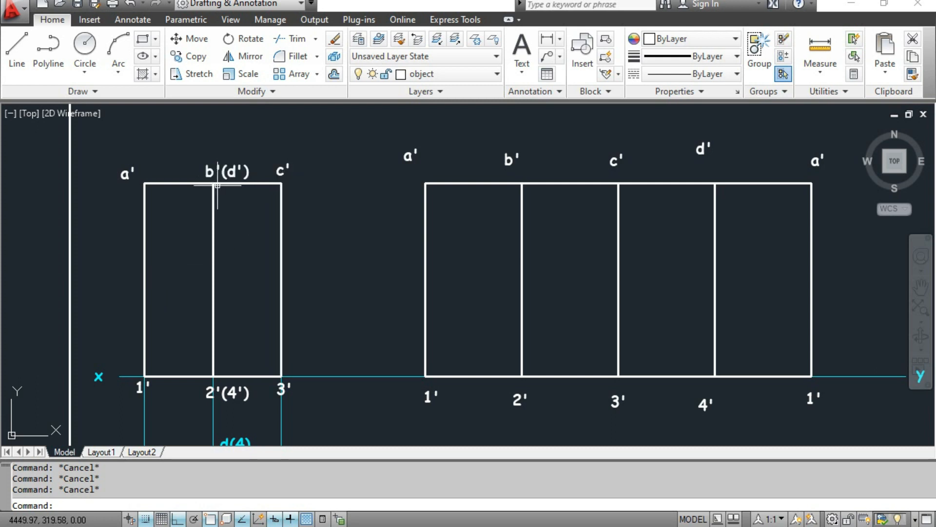
pyautogui.scroll(2, 210, 215)
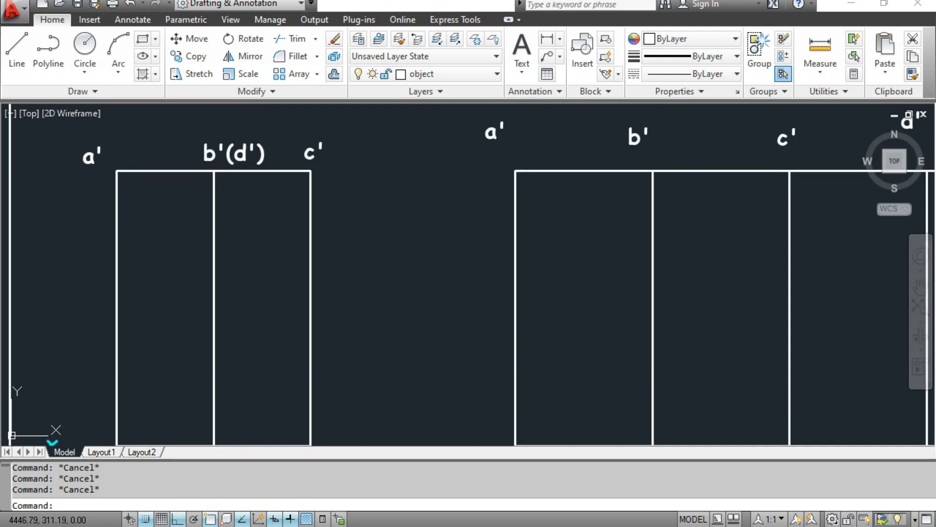
pyautogui.moveTo(220, 211)
pyautogui.mouseDown(button='middle')
pyautogui.moveTo(318, 209)
pyautogui.moveTo(314, 176)
pyautogui.mouseUp(button='middle')
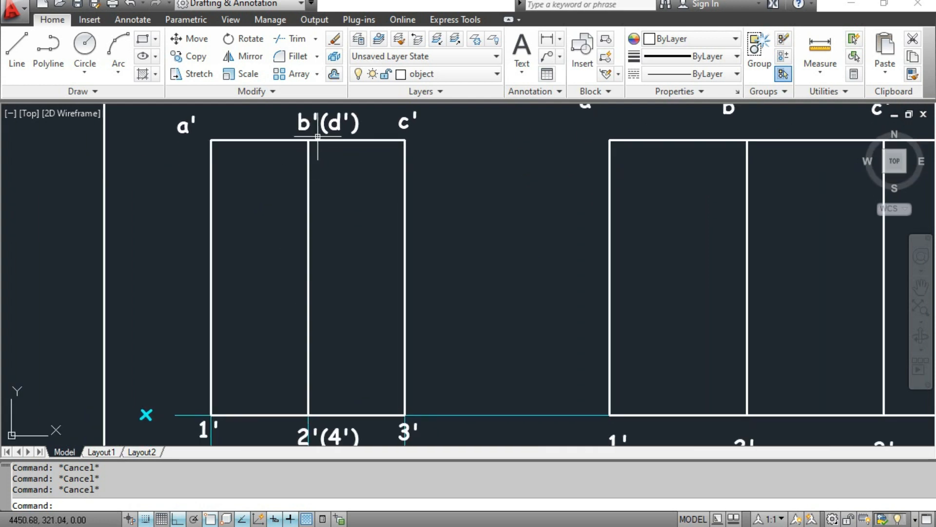
pyautogui.scroll(-2, 348, 136)
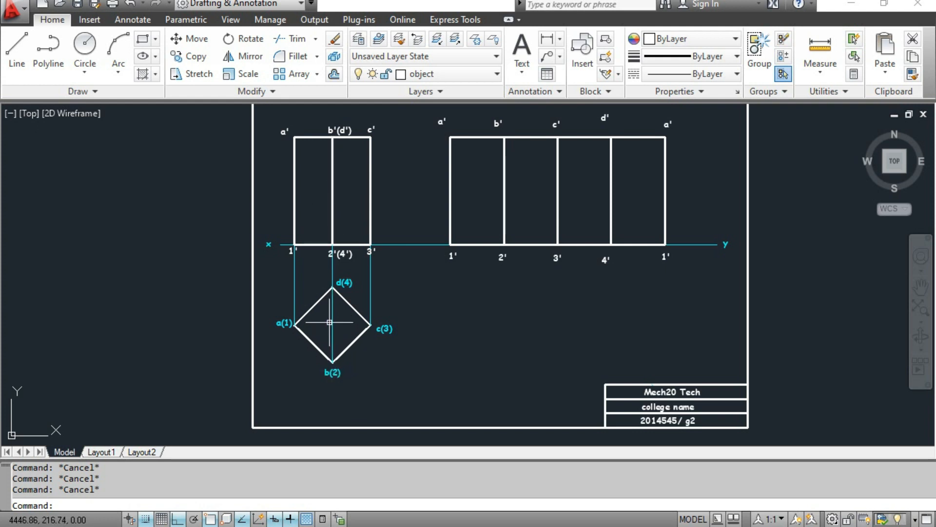
pyautogui.scroll(2, 339, 187)
pyautogui.moveTo(327, 261)
pyautogui.mouseDown(button='middle')
pyautogui.moveTo(329, 331)
pyautogui.moveTo(326, 319)
pyautogui.mouseUp(button='middle')
pyautogui.scroll(3, 335, 201)
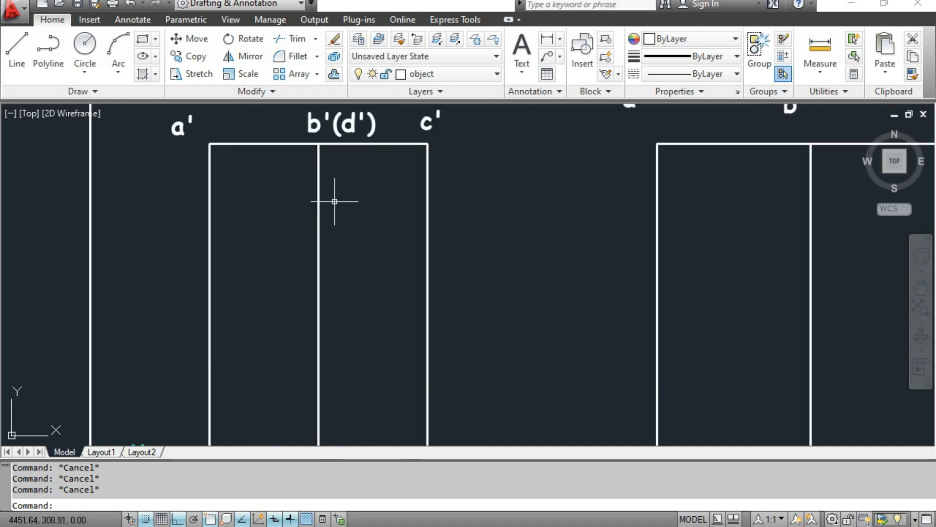
pyautogui.scroll(1, 334, 202)
pyautogui.scroll(-2, 335, 203)
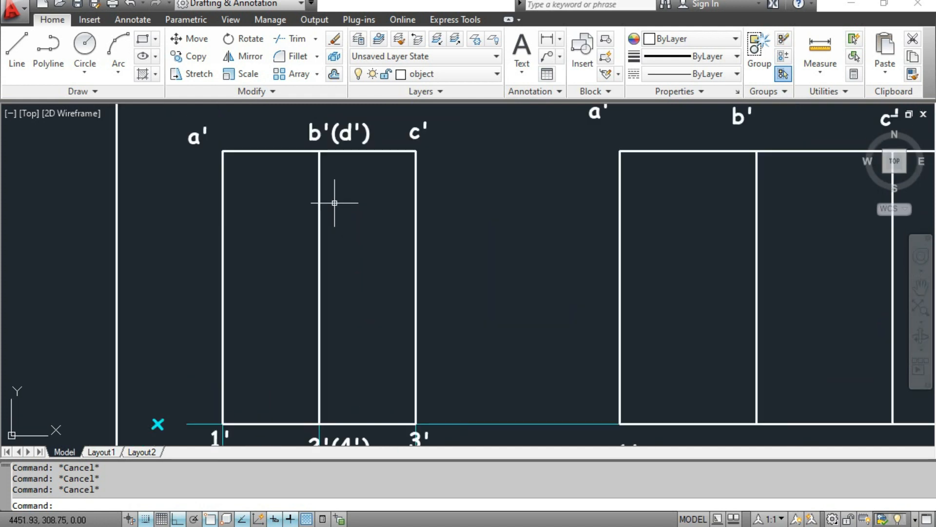
pyautogui.moveTo(334, 202); pyautogui.dragTo(328, 191, button='middle')
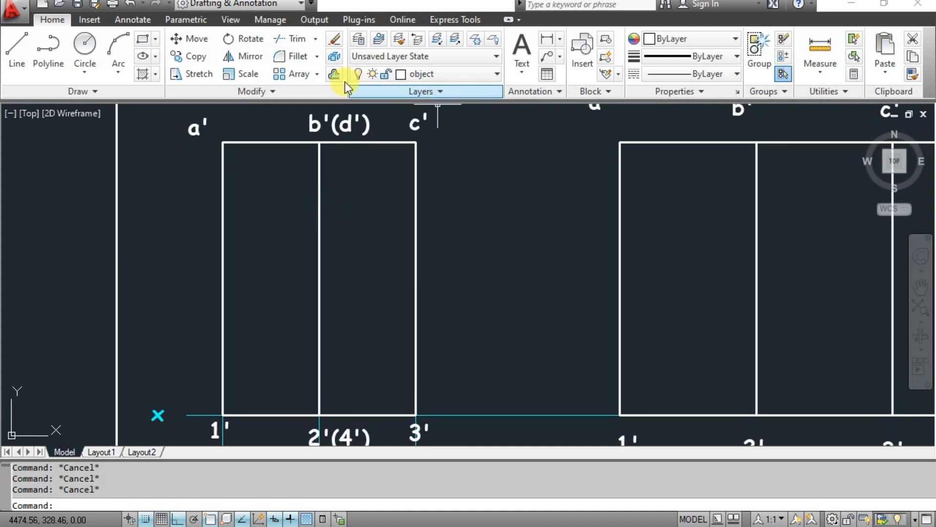
# Draw a 15 mm line straight down the axis from b'(d') in the front view to locate the cutting point
pyautogui.click(17, 49)
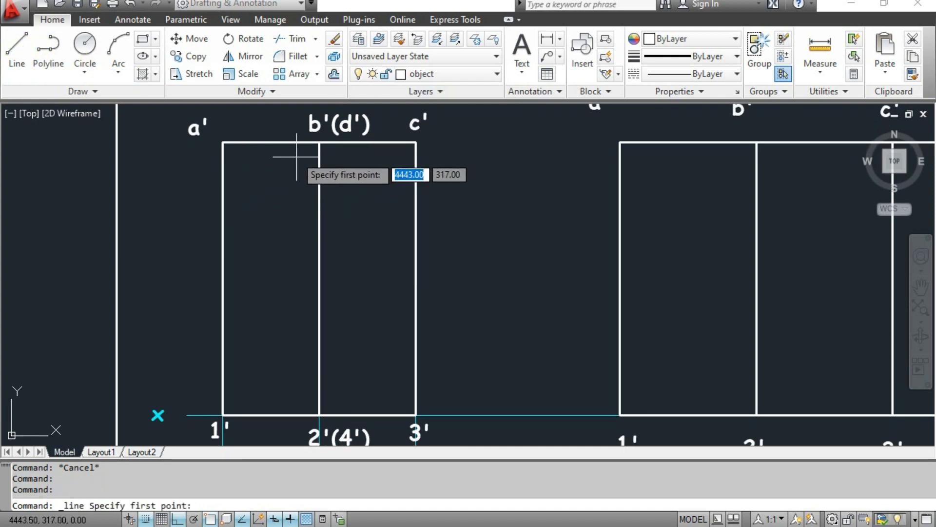
pyautogui.click(319, 141)
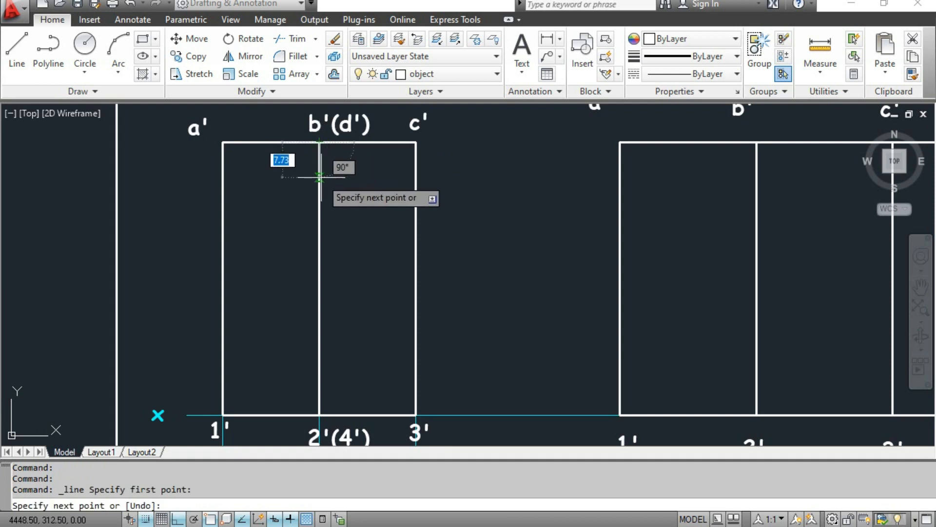
pyautogui.write('1')
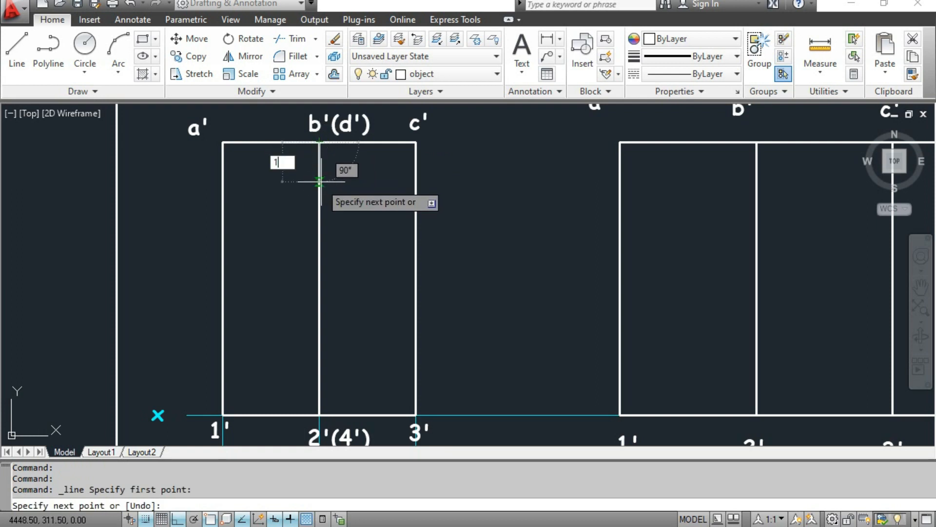
pyautogui.write('5')
pyautogui.press('Return')
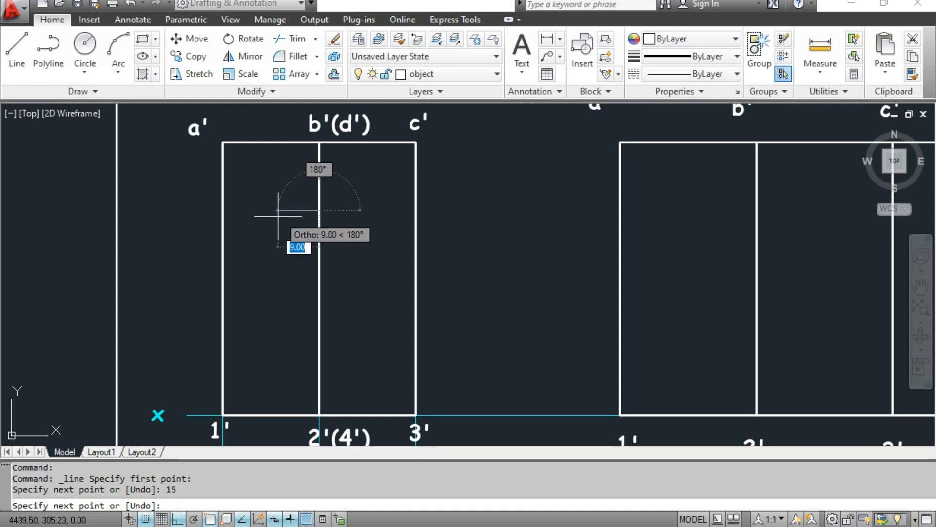
# Continue from the cutting point with an upward cutting-plane line inclined at 60°, with Ortho off, past the prism's top edge
pyautogui.press('F8')
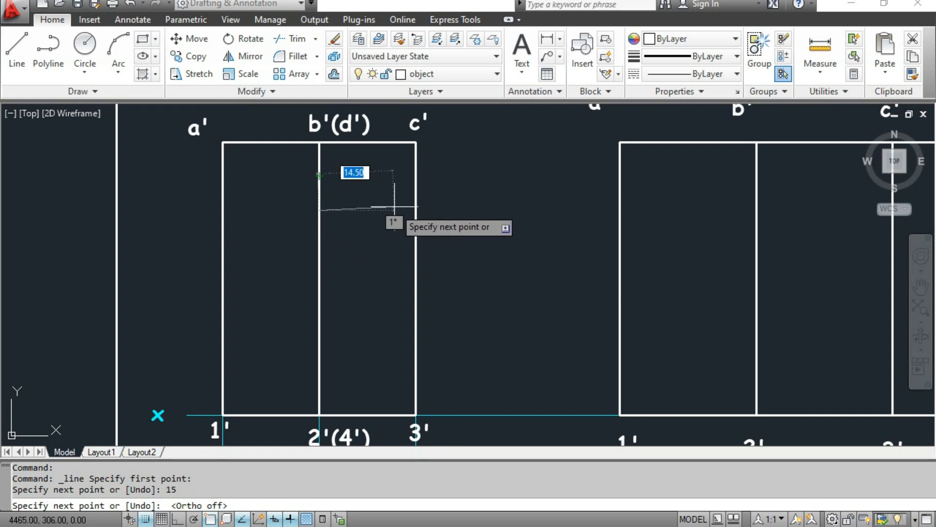
pyautogui.moveTo(384, 193); pyautogui.dragTo(388, 258, button='middle')
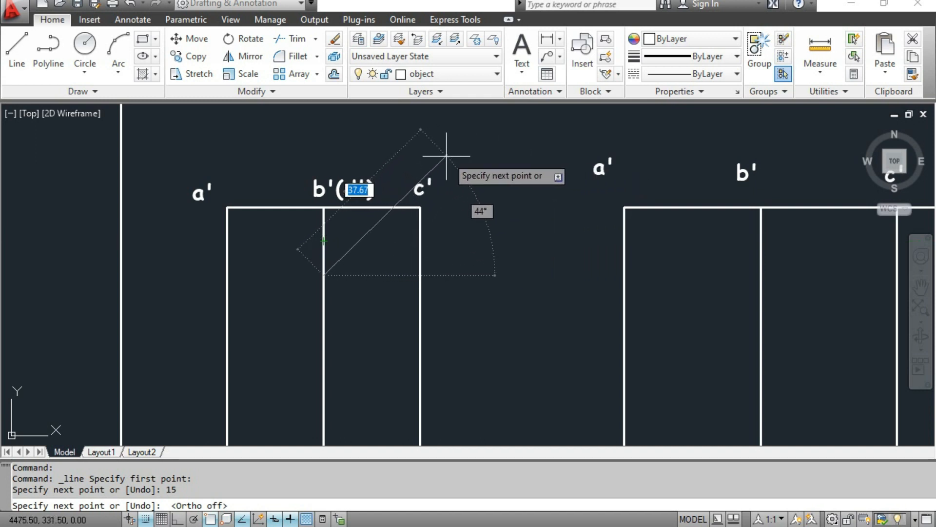
pyautogui.write('@')
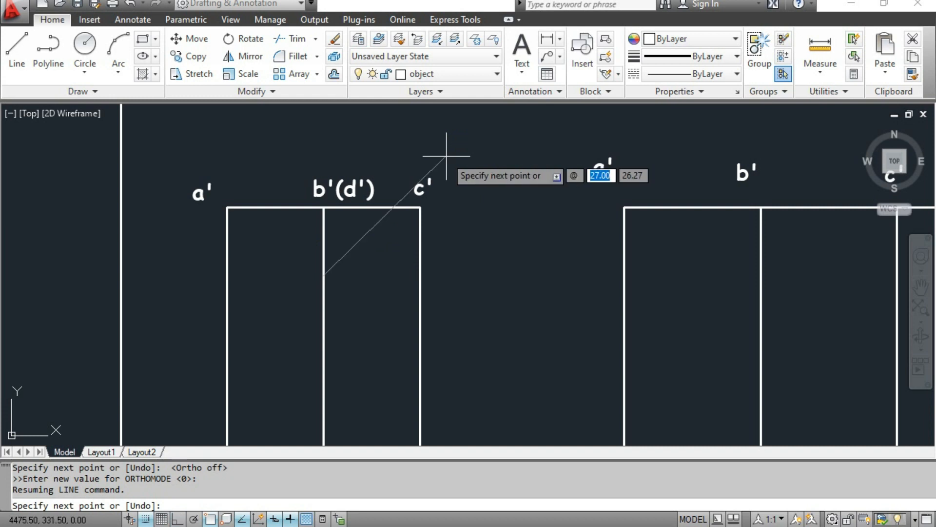
pyautogui.press('Tab')
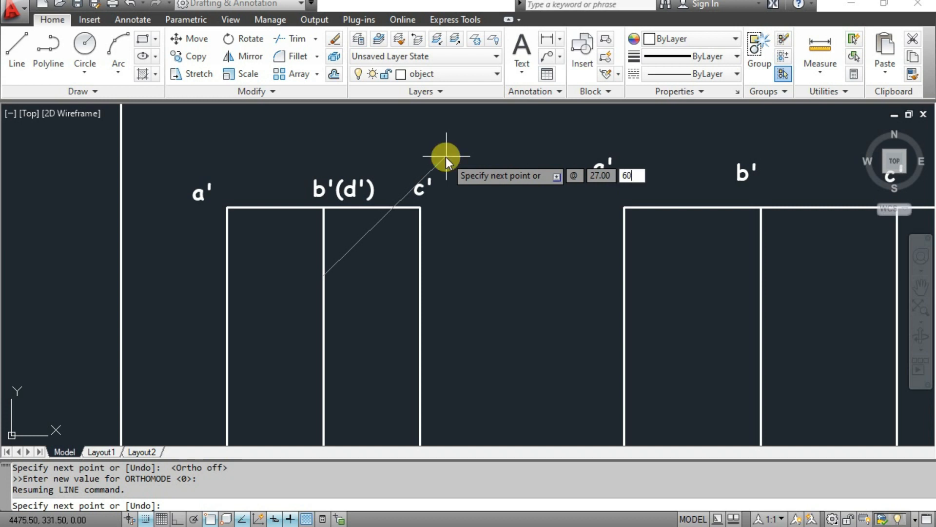
pyautogui.write('60')
pyautogui.press('Return')
pyautogui.press('Escape')
# Extend the lower end of the inclined cutting-plane line to edge a'-1' of the front view
pyautogui.scroll(-2, 487, 255)
pyautogui.moveTo(487, 255); pyautogui.dragTo(477, 244, button='middle')
pyautogui.moveTo(376, 335); pyautogui.dragTo(365, 291, button='middle')
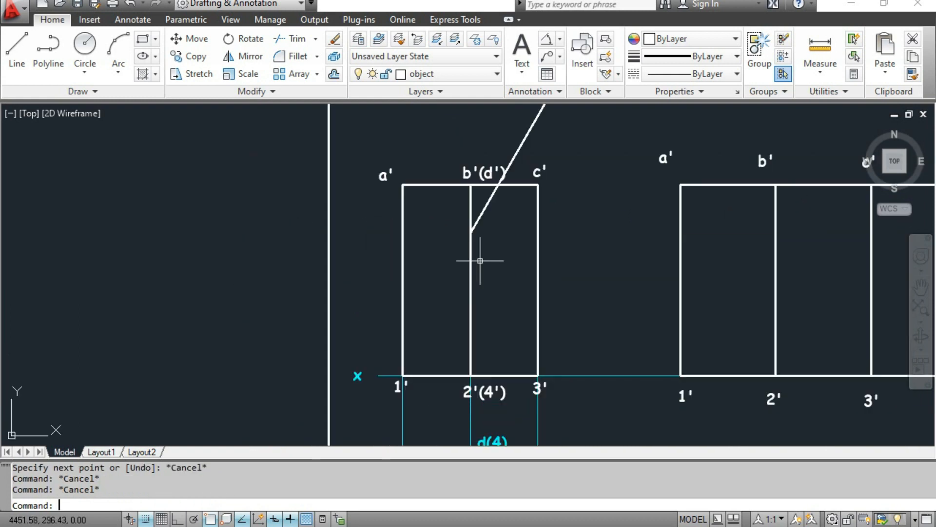
pyautogui.write('extend')
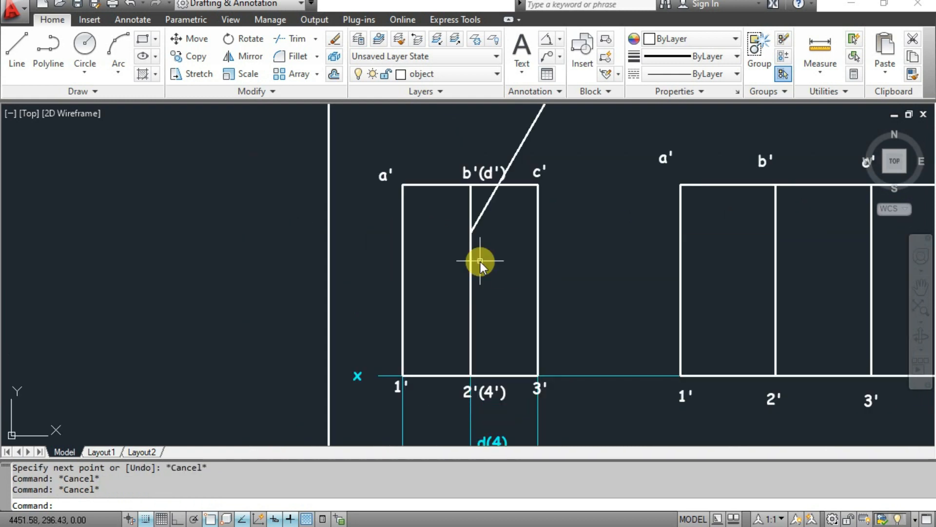
pyautogui.press('Return')
pyautogui.press('Return')
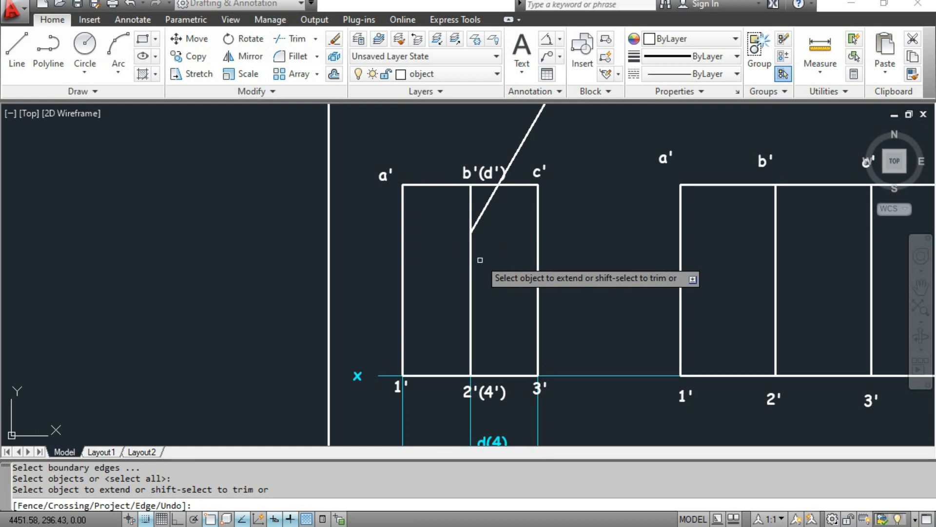
pyautogui.click(481, 214)
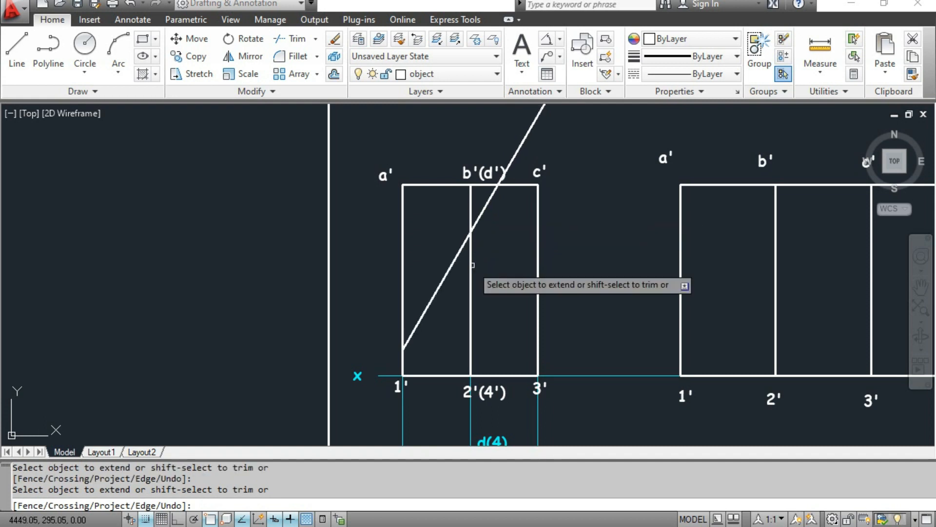
pyautogui.scroll(-1, 387, 353)
pyautogui.scroll(5, 387, 354)
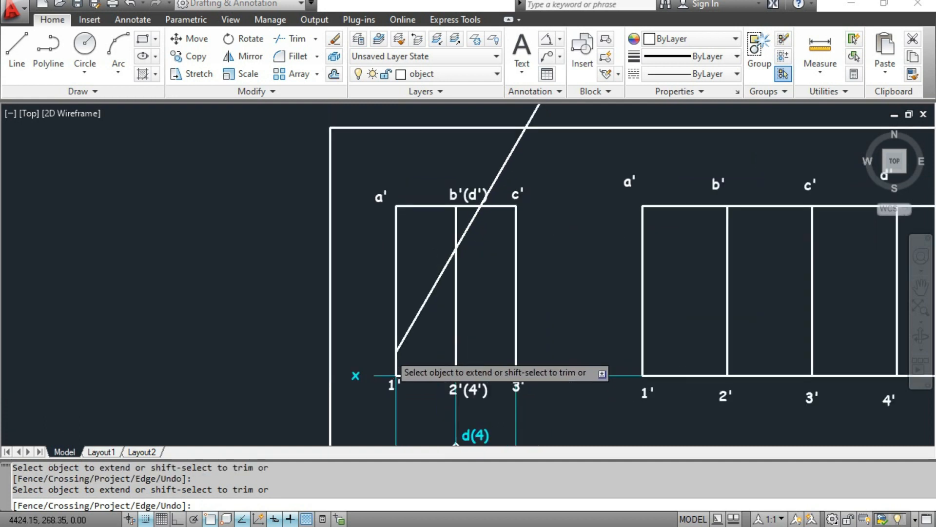
pyautogui.scroll(-1, 402, 348)
pyautogui.moveTo(460, 299)
pyautogui.mouseDown(button='middle')
pyautogui.moveTo(481, 351)
pyautogui.moveTo(481, 426)
pyautogui.mouseUp(button='middle')
pyautogui.moveTo(562, 201); pyautogui.dragTo(548, 307, button='middle')
pyautogui.scroll(-2, 547, 308)
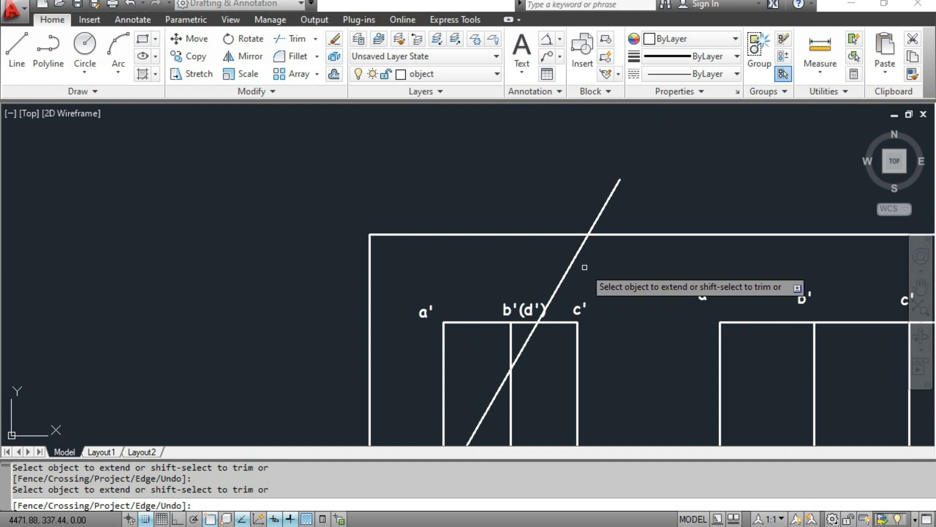
pyautogui.write('tri')
pyautogui.write('m')
pyautogui.press('Return')
pyautogui.press('Return')
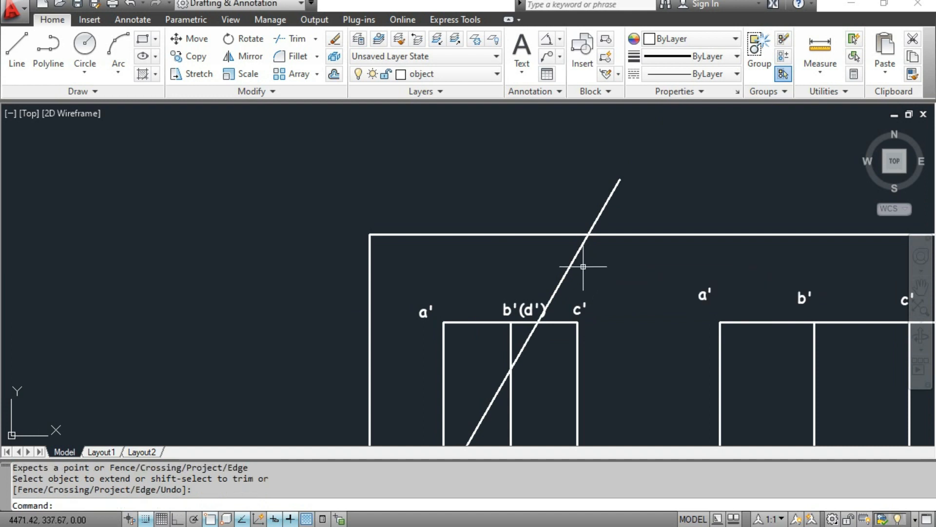
# Trim off the part of the inclined cutting-plane line that projects above the front view's top edge
pyautogui.click(603, 209)
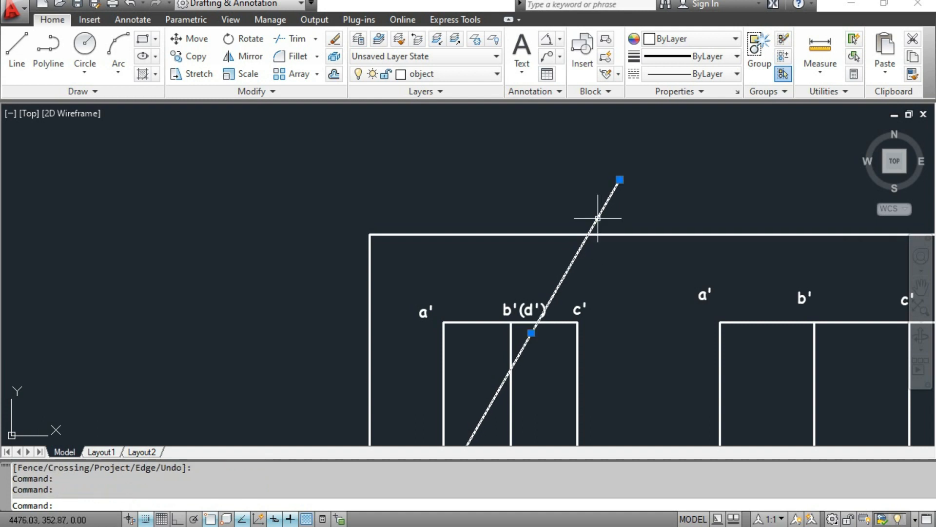
pyautogui.write('tr')
pyautogui.press('Return')
pyautogui.click(604, 207)
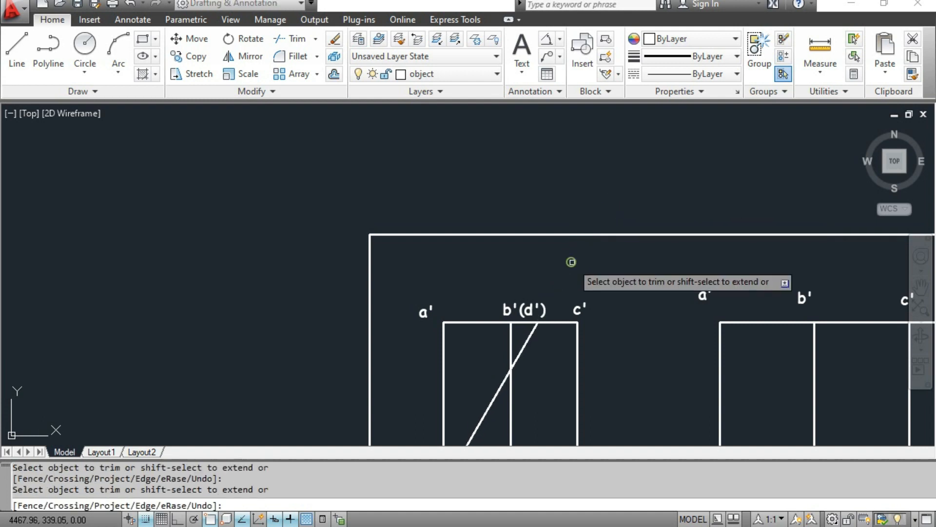
pyautogui.press('Escape')
pyautogui.press('Escape')
pyautogui.scroll(3, 546, 360)
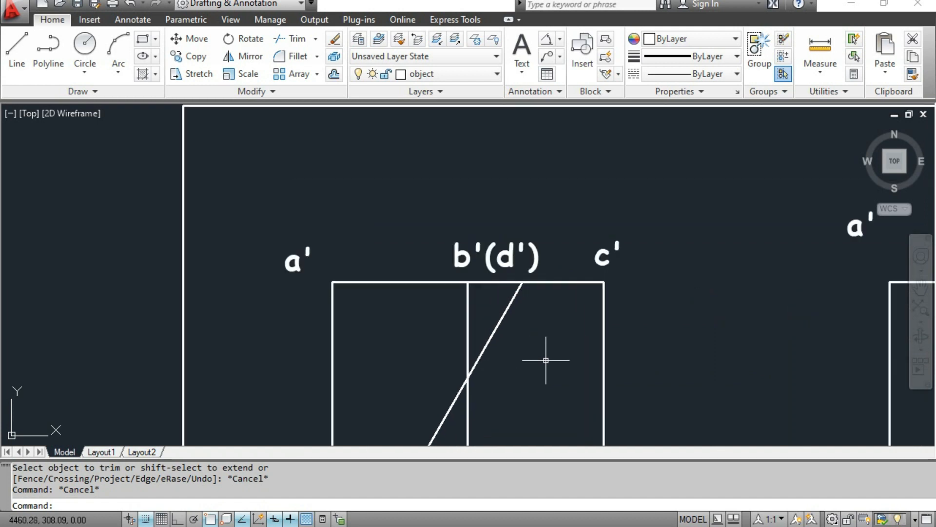
pyautogui.scroll(-2, 492, 215)
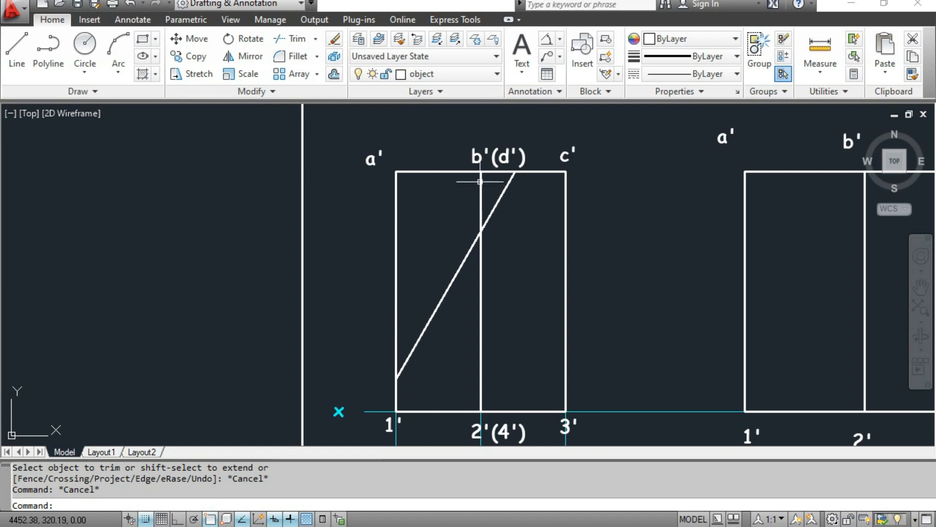
pyautogui.press('Escape')
pyautogui.press('Escape')
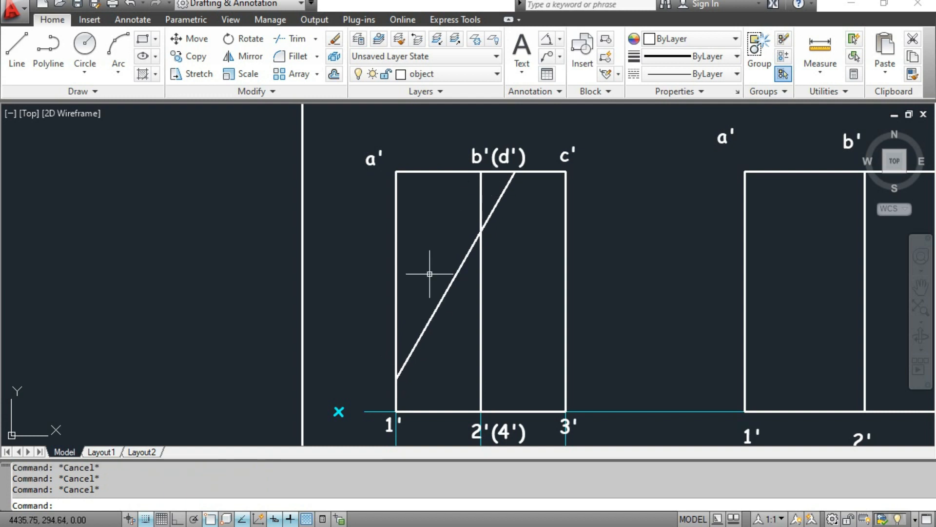
# Trim away edge a'-1' above the cutting-plane line and the front view's top edge from a' to that line
pyautogui.write('tr')
pyautogui.press('Return')
pyautogui.press('Return')
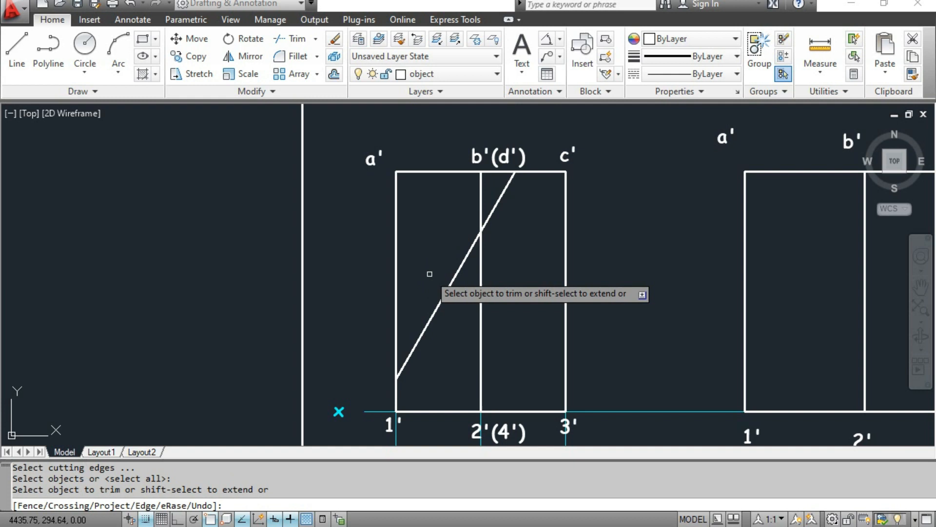
pyautogui.click(395, 280)
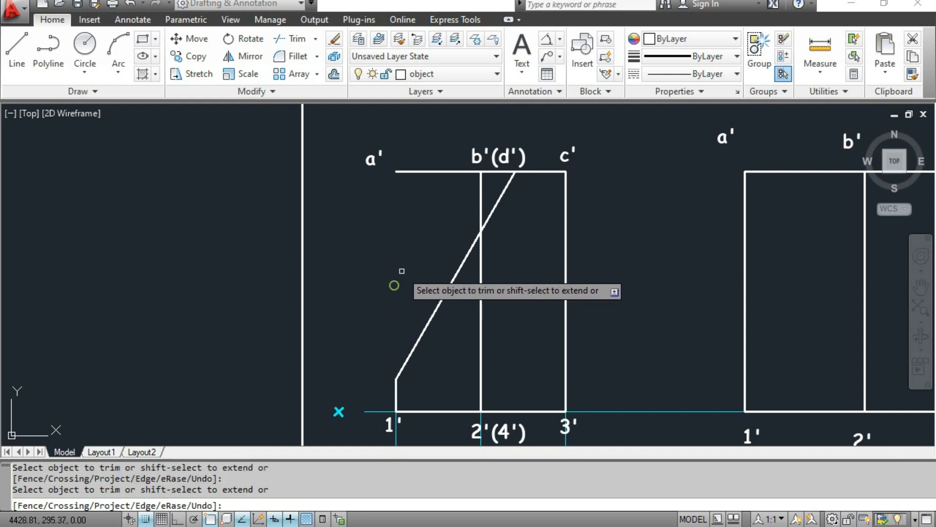
pyautogui.click(457, 171)
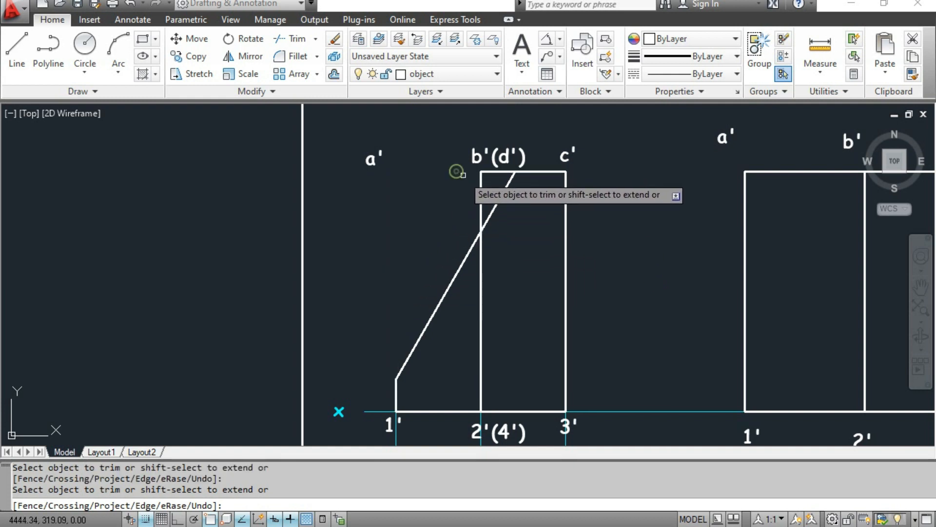
pyautogui.click(495, 174)
pyautogui.click(495, 174)
pyautogui.click(492, 172)
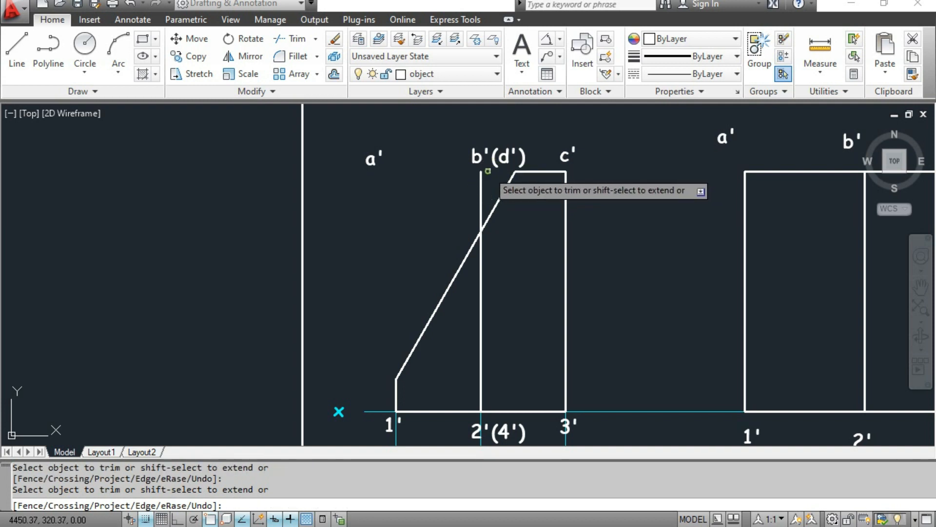
# Remove the b'(d') edge above the cutting-plane line by erasing the overlapping construction line and trimming the remaining piece
pyautogui.click(480, 194)
pyautogui.click(480, 193)
pyautogui.press('Escape')
pyautogui.click(480, 192)
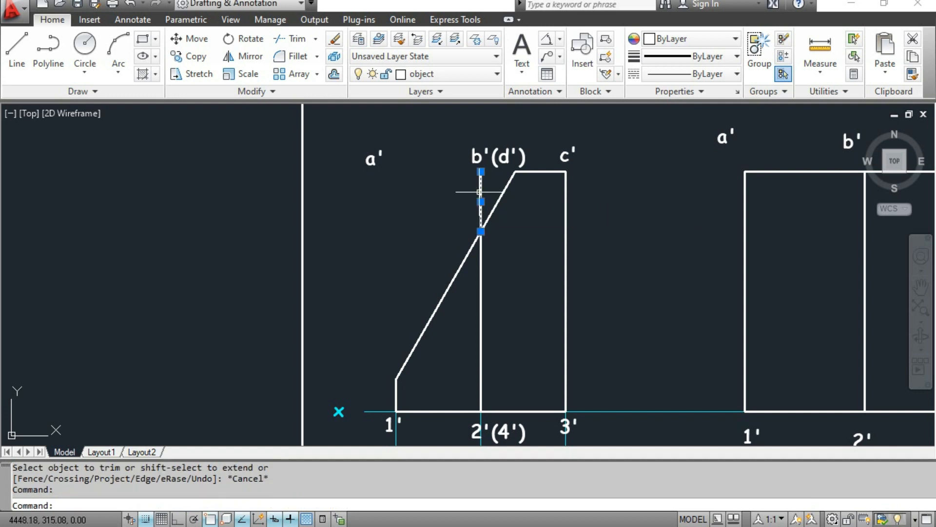
pyautogui.press('Delete')
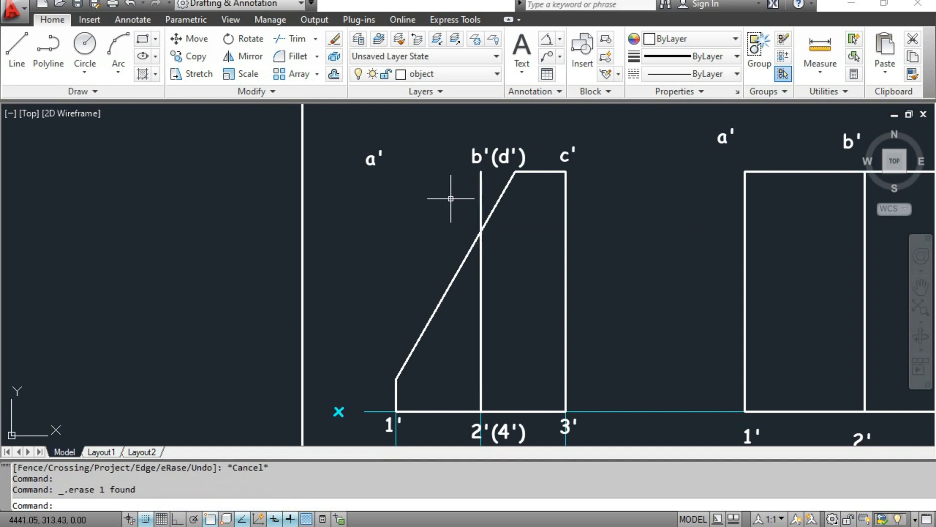
pyautogui.press('Escape')
pyautogui.press('Escape')
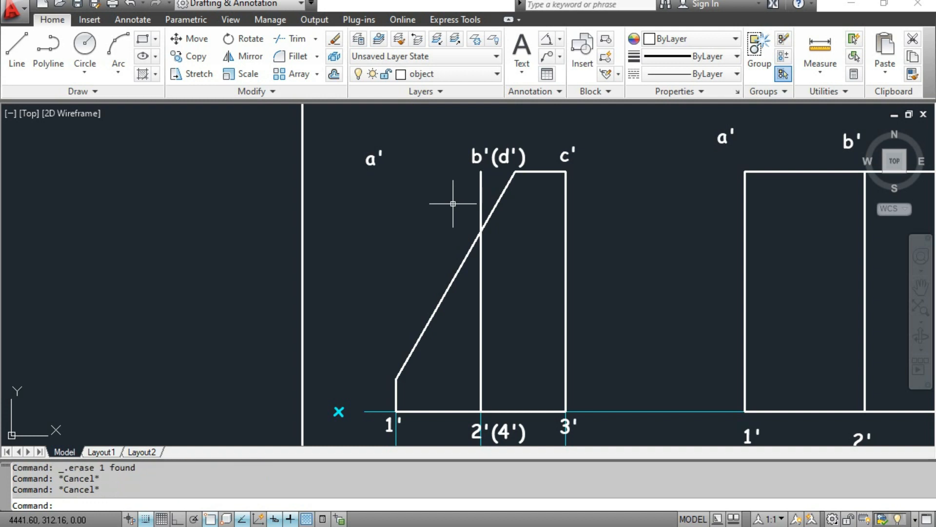
pyautogui.press('Return')
pyautogui.press('Return')
pyautogui.click(476, 194)
pyautogui.click(487, 192)
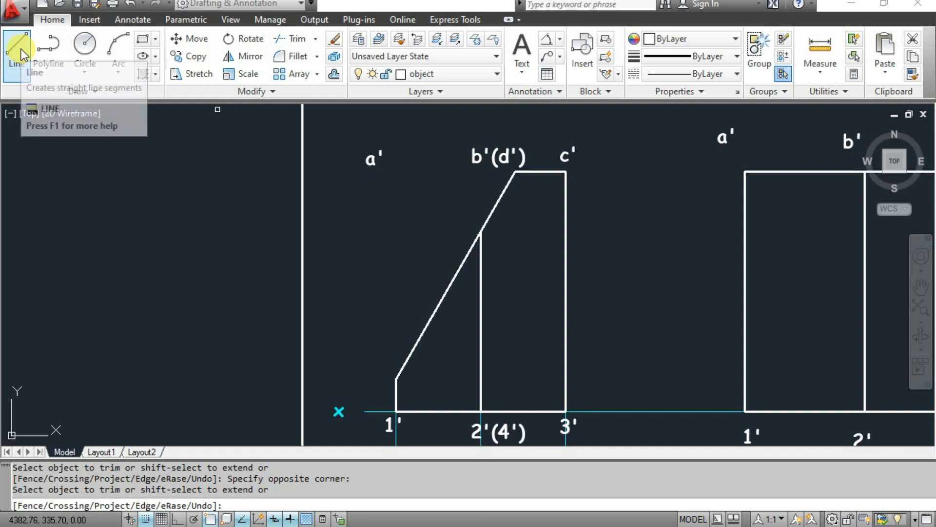
# On the projection layer with Ortho on, draw thin lines from the cut's lower end up to a' and across to its upper end
pyautogui.click(452, 77)
pyautogui.click(434, 179)
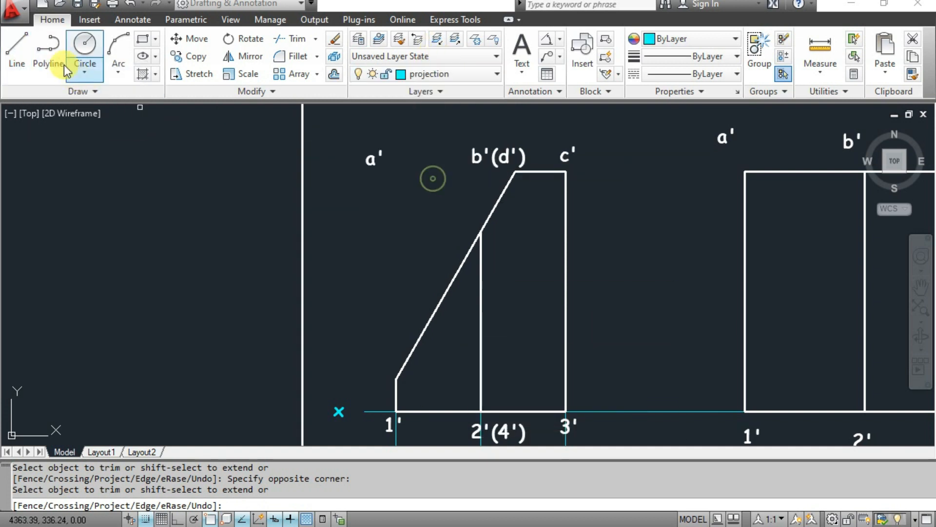
pyautogui.click(18, 55)
pyautogui.click(397, 380)
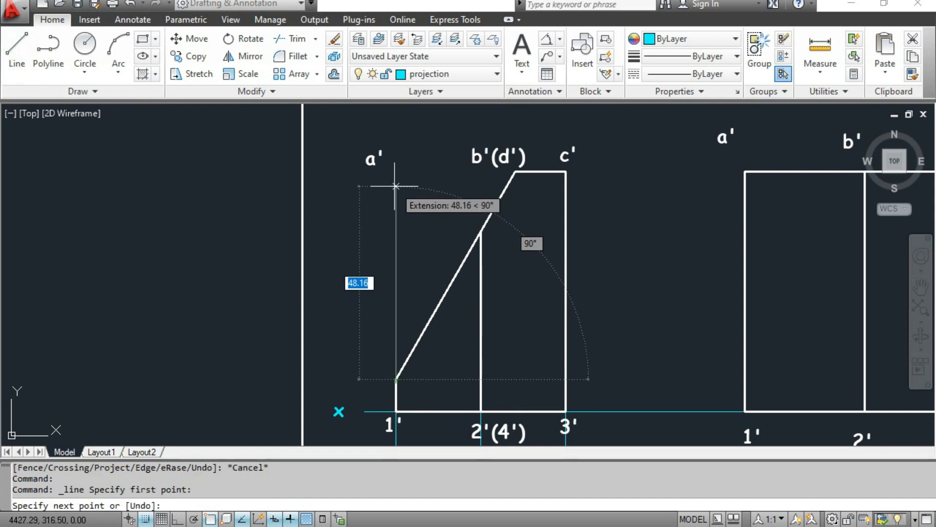
pyautogui.press('F8')
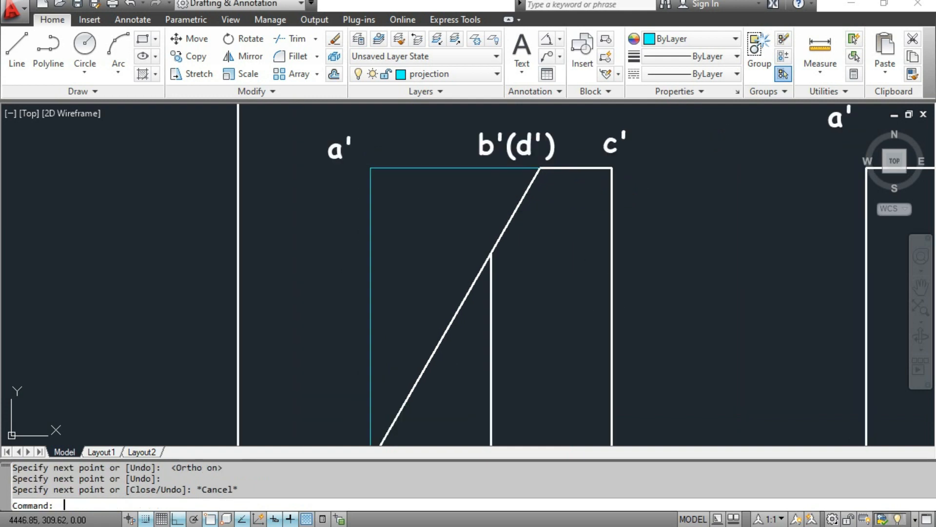
# Draw a thin vertical line from the cutting point on the axis up to the front view's top edge at b'(d')
pyautogui.write('l')
pyautogui.press('space')
pyautogui.click(490, 253)
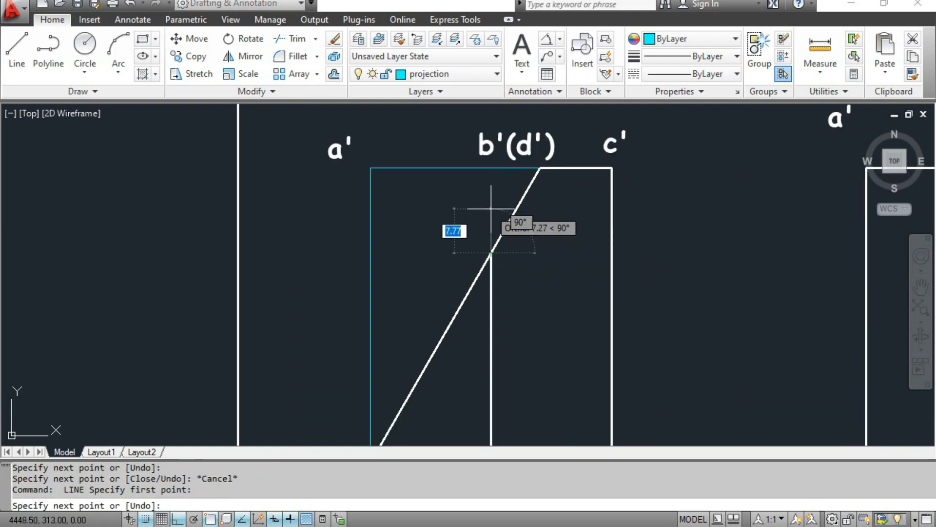
pyautogui.click(491, 167)
pyautogui.press('Escape')
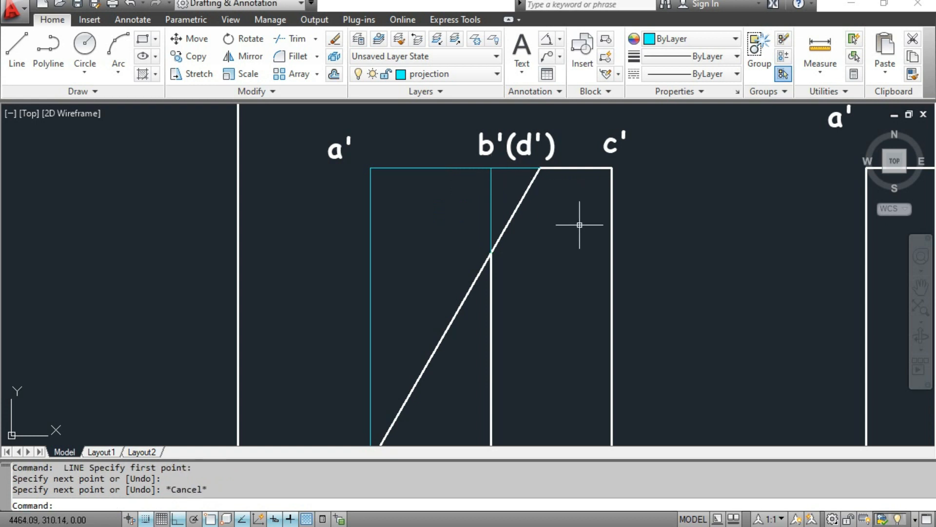
# Add the multiline text label 5' beside the lower end of the cutting-plane line in the front view
pyautogui.scroll(-4, 579, 225)
pyautogui.moveTo(606, 259); pyautogui.dragTo(539, 245, button='middle')
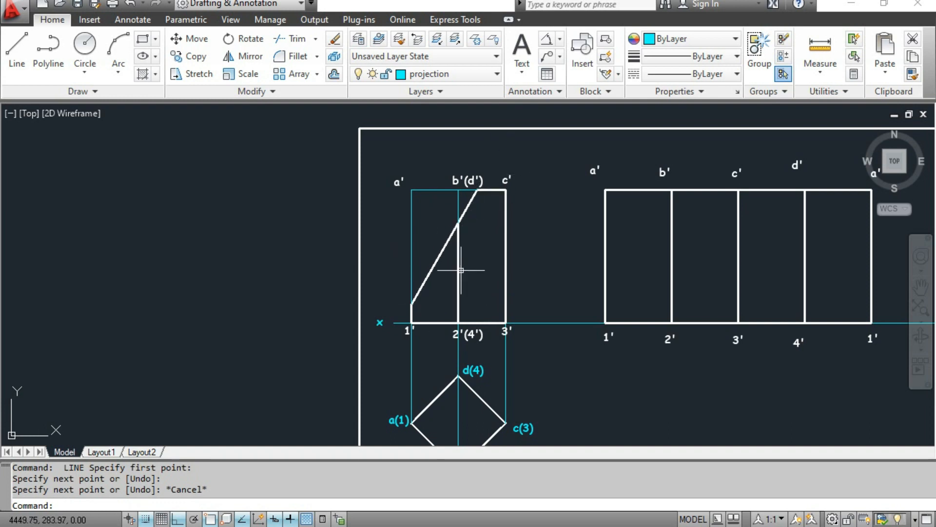
pyautogui.moveTo(466, 296); pyautogui.dragTo(438, 264, button='middle')
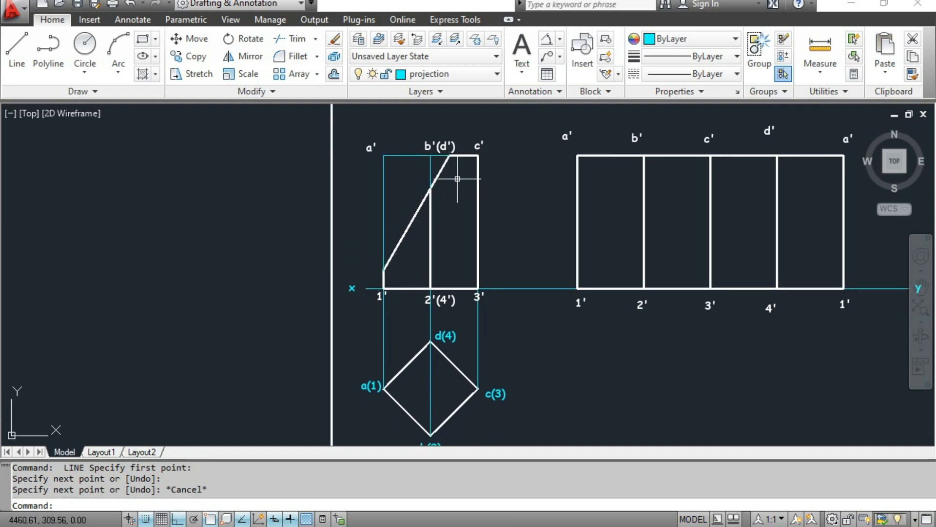
pyautogui.press('Escape')
pyautogui.press('Escape')
pyautogui.press('Escape')
pyautogui.scroll(1, 413, 235)
pyautogui.moveTo(412, 236); pyautogui.dragTo(376, 177, button='middle')
pyautogui.moveTo(384, 209)
pyautogui.mouseDown(button='middle')
pyautogui.moveTo(376, 298)
pyautogui.moveTo(345, 182)
pyautogui.mouseUp(button='middle')
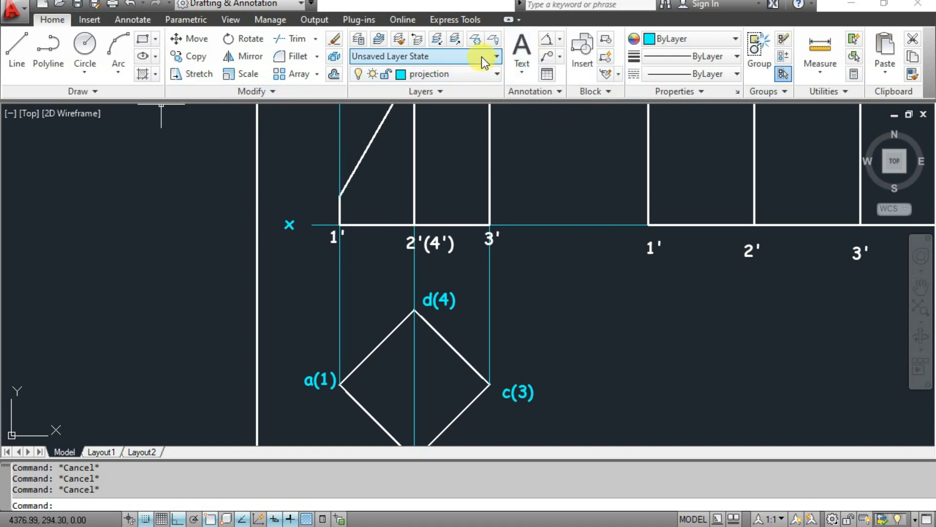
pyautogui.click(516, 48)
pyautogui.scroll(3, 320, 186)
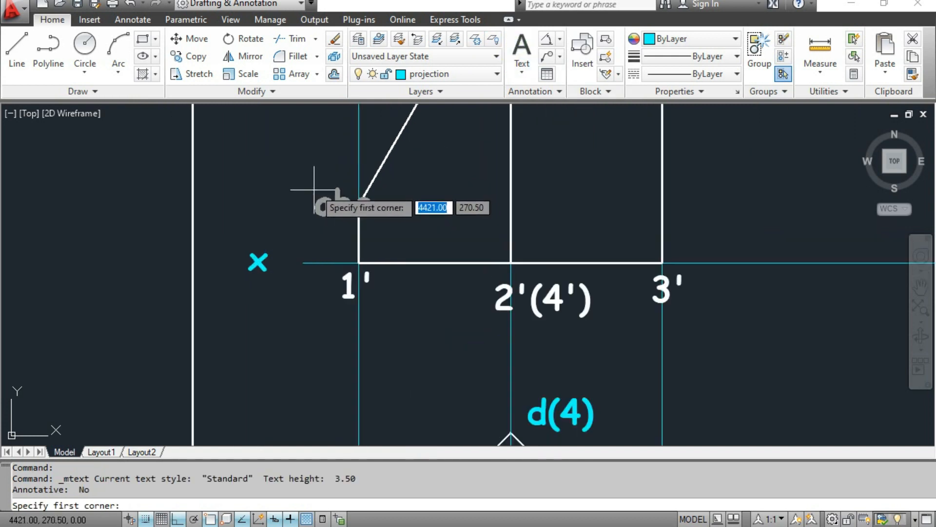
pyautogui.click(317, 198)
pyautogui.click(335, 213)
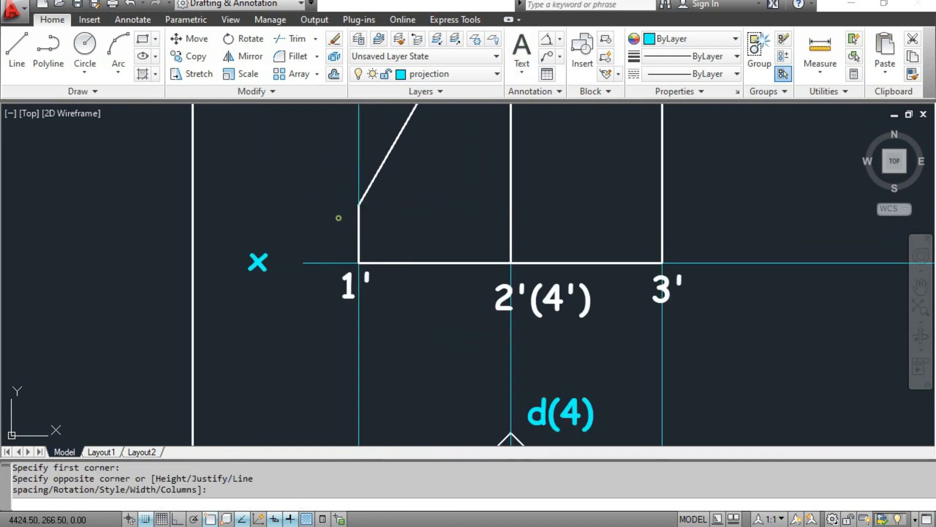
pyautogui.click(308, 235)
pyautogui.scroll(-4, 291, 217)
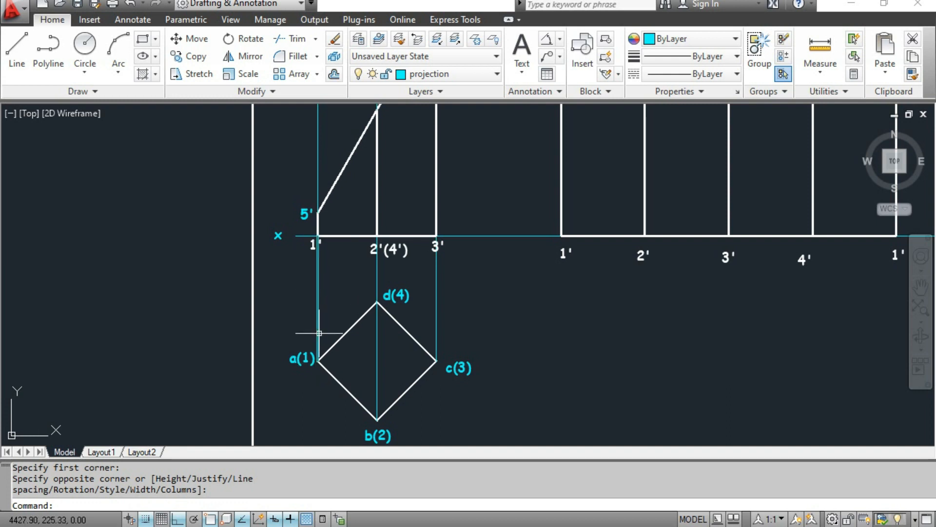
# Add the label 6', 7' at the point where the cutting plane crosses the axis, widening the text box to fit one line
pyautogui.click(320, 365)
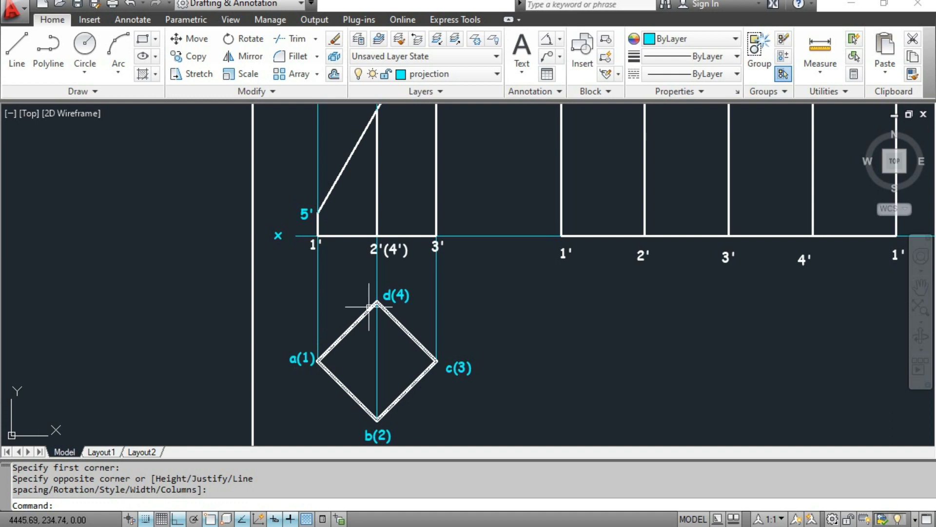
pyautogui.moveTo(360, 295); pyautogui.dragTo(340, 334, button='middle')
pyautogui.moveTo(365, 197); pyautogui.dragTo(374, 170, button='middle')
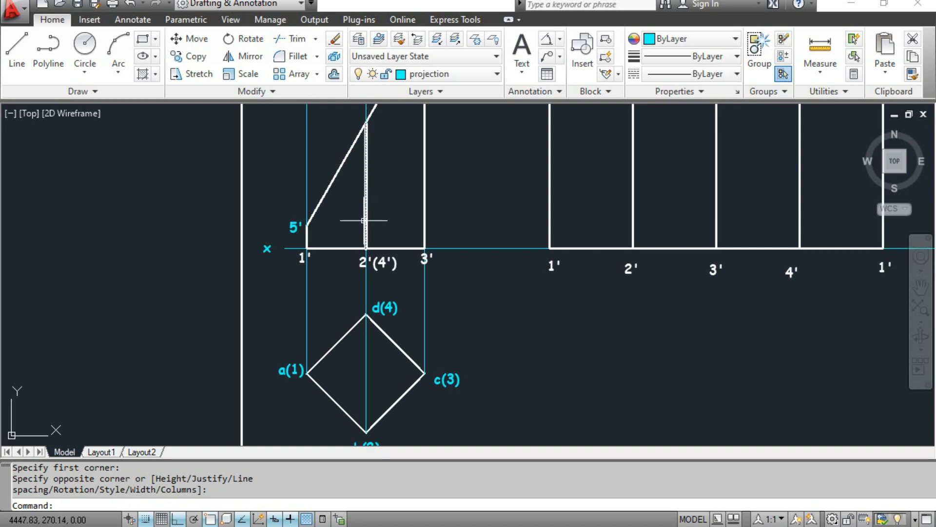
pyautogui.moveTo(365, 312)
pyautogui.mouseDown(button='middle')
pyautogui.moveTo(361, 280)
pyautogui.moveTo(366, 376)
pyautogui.mouseUp(button='middle')
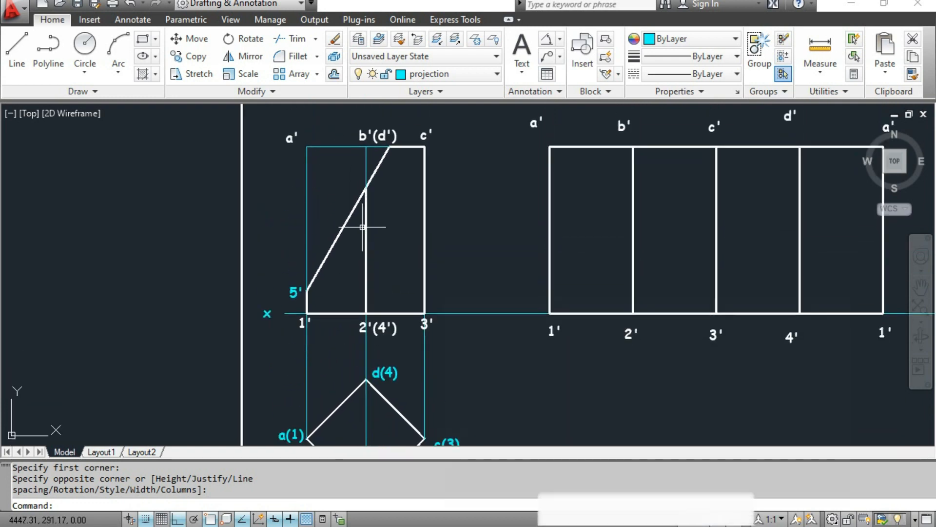
pyautogui.click(522, 49)
pyautogui.scroll(3, 361, 204)
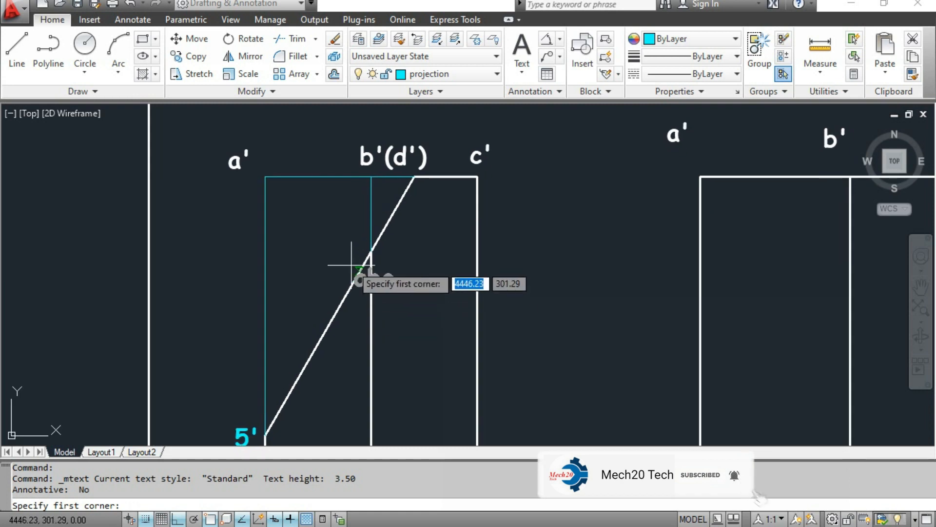
pyautogui.click(345, 249)
pyautogui.click(347, 257)
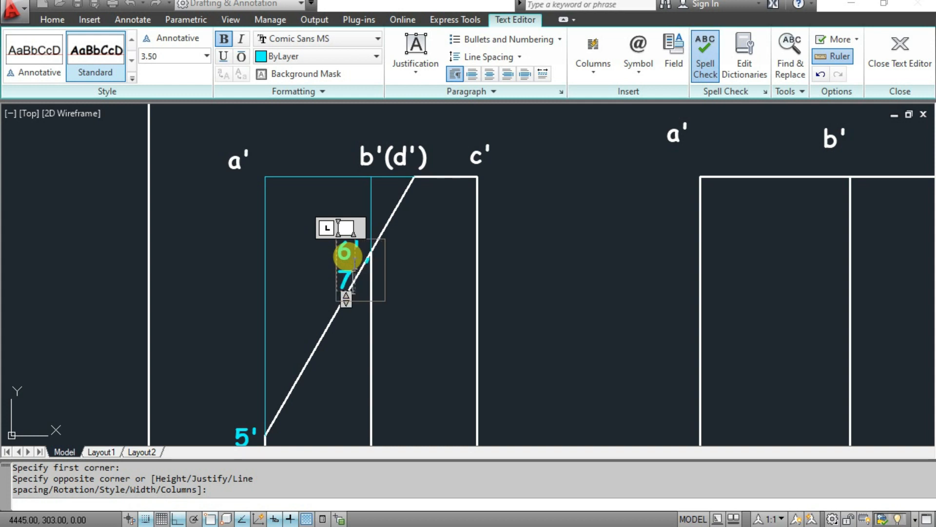
pyautogui.moveTo(358, 228); pyautogui.dragTo(455, 223)
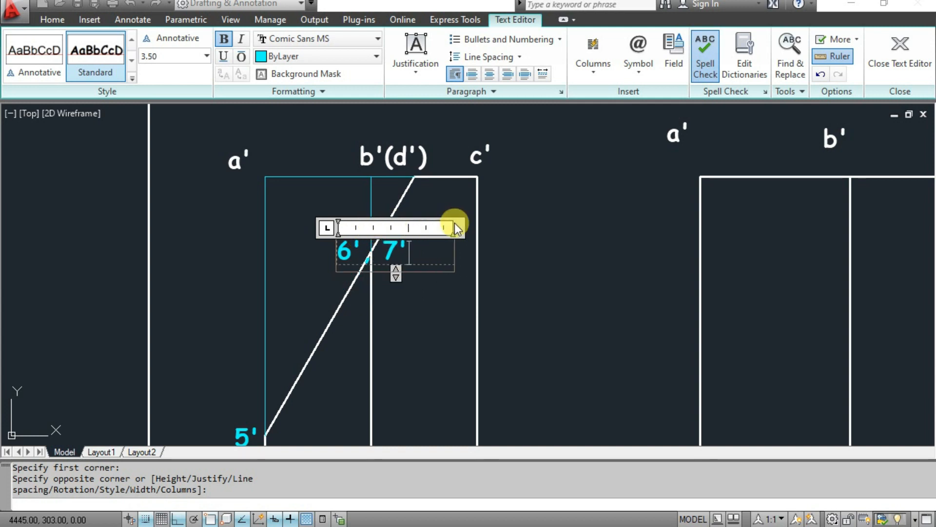
# Move the 6', 7' label to the left so it sits beside the cutting-plane line
pyautogui.click(401, 243)
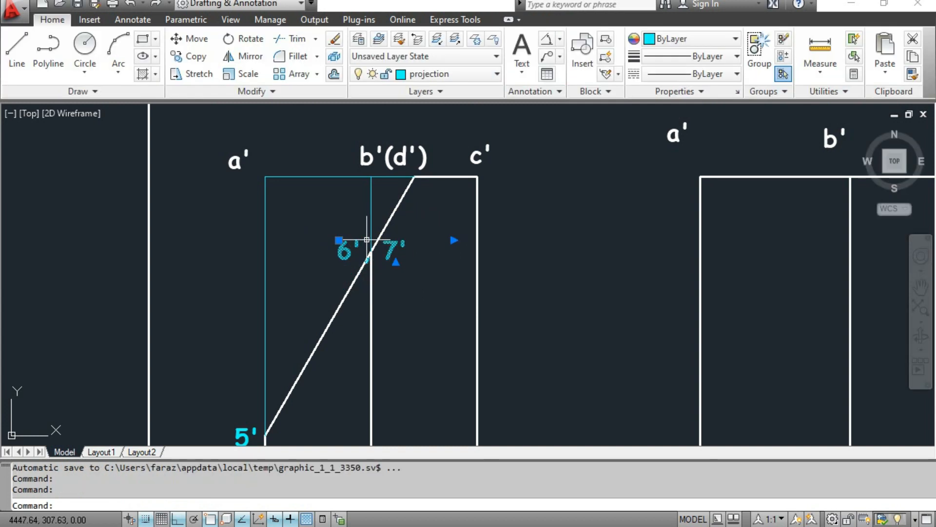
pyautogui.click(367, 240)
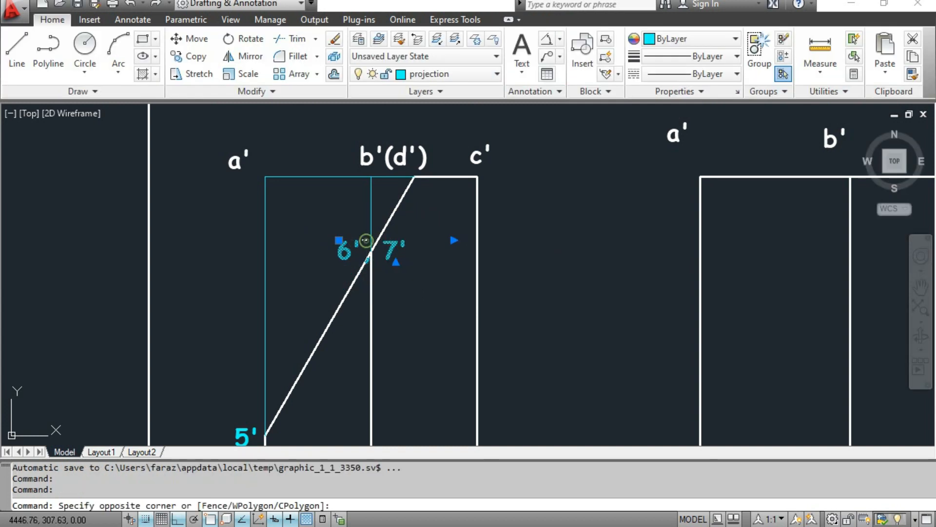
pyautogui.click(195, 39)
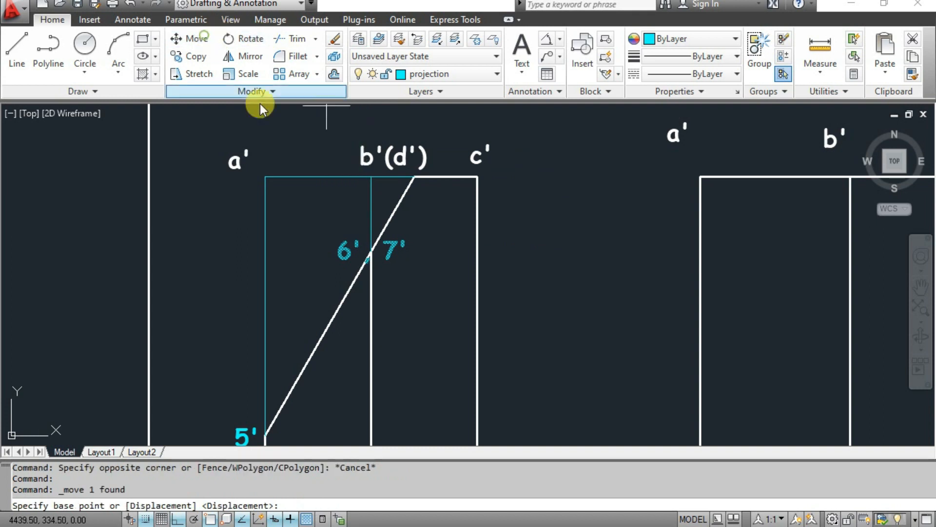
pyautogui.click(351, 249)
pyautogui.click(317, 249)
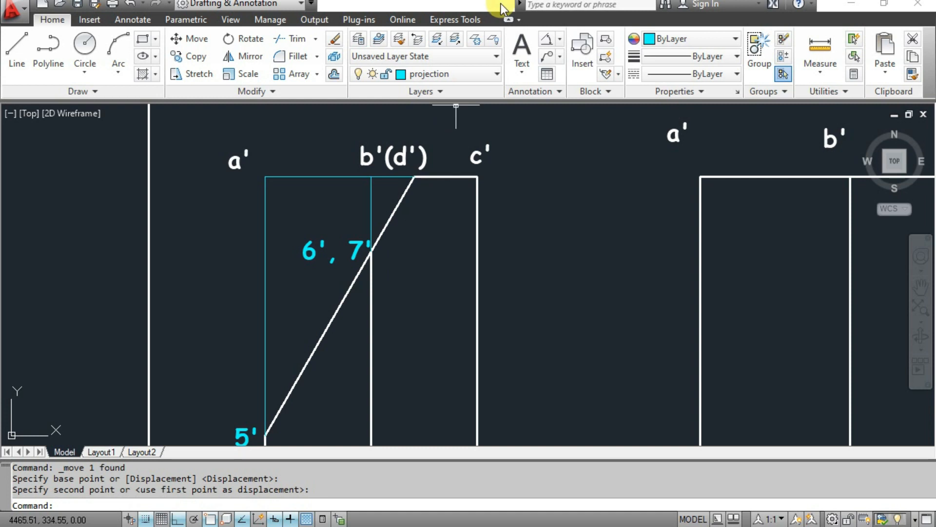
# Draw a vertical projection line from the upper end of the cutting-plane line down through and past the square top view
pyautogui.scroll(-5, 481, 294)
pyautogui.moveTo(456, 303); pyautogui.dragTo(402, 201, button='middle')
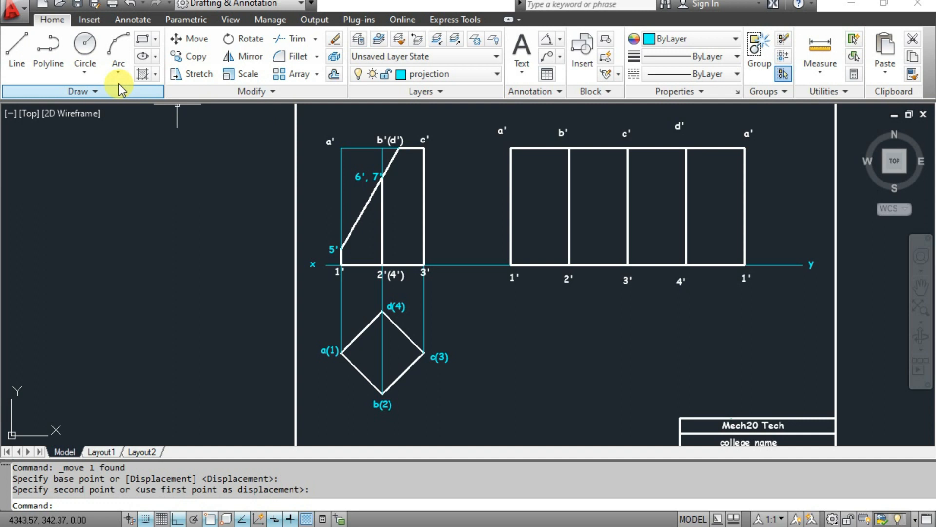
pyautogui.click(16, 47)
pyautogui.scroll(-1, 386, 165)
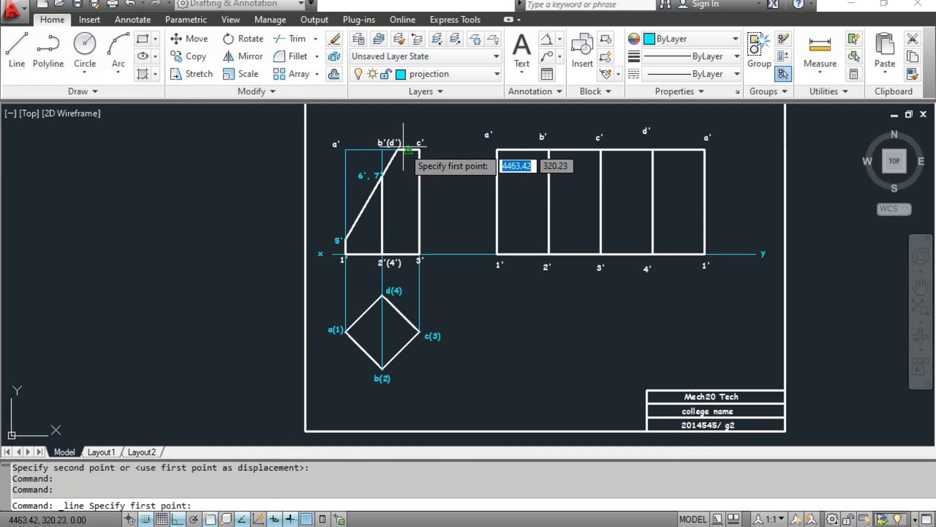
pyautogui.click(397, 149)
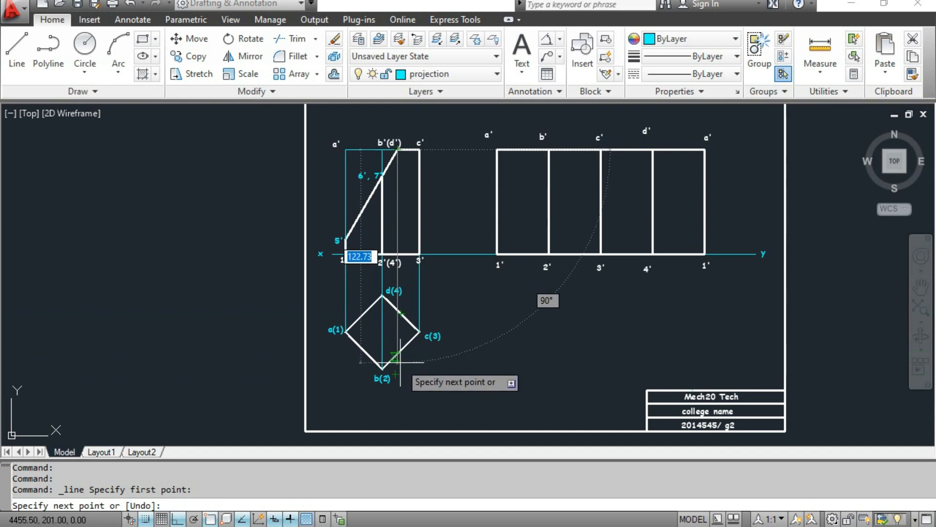
pyautogui.click(399, 397)
pyautogui.press('Escape')
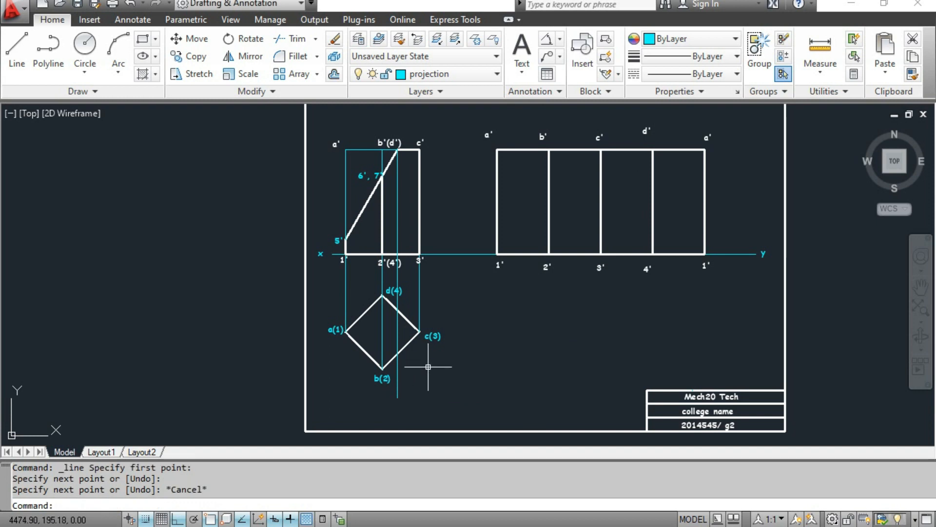
# Trim off the new projection line's overhang below edge b-c of the top view
pyautogui.scroll(2, 422, 369)
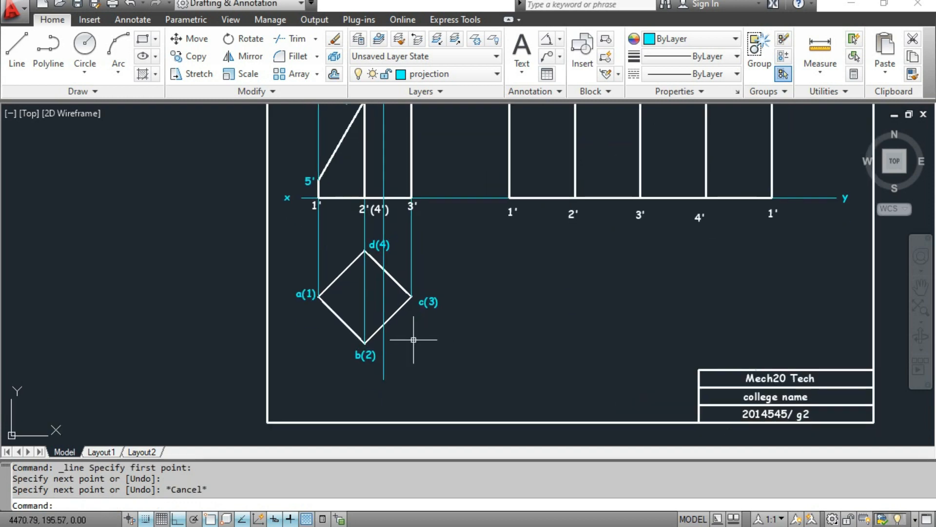
pyautogui.press('Escape')
pyautogui.write('trim')
pyautogui.press('Return')
pyautogui.press('Return')
pyautogui.press('Escape')
pyautogui.scroll(2, 415, 341)
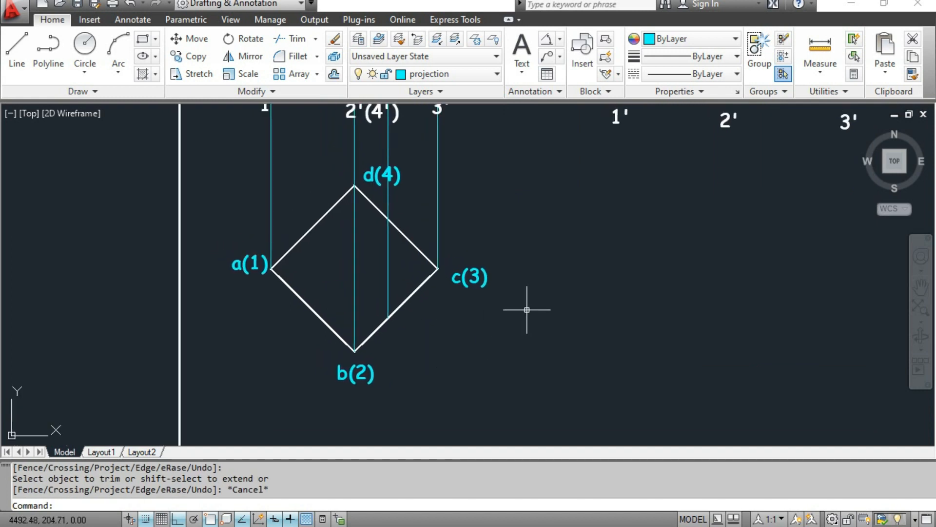
# Move the b'(d') label left along the front view's top edge, clear of the cutting-plane line's upper end
pyautogui.moveTo(537, 264); pyautogui.dragTo(539, 273, button='middle')
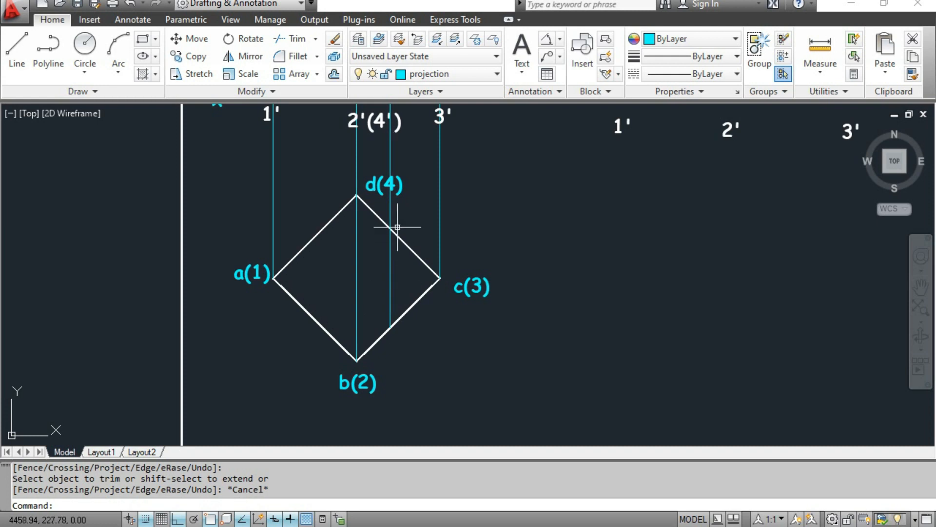
pyautogui.moveTo(387, 240)
pyautogui.mouseDown(button='middle')
pyautogui.moveTo(397, 286)
pyautogui.moveTo(457, 396)
pyautogui.mouseUp(button='middle')
pyautogui.scroll(-6, 430, 259)
pyautogui.scroll(3, 449, 319)
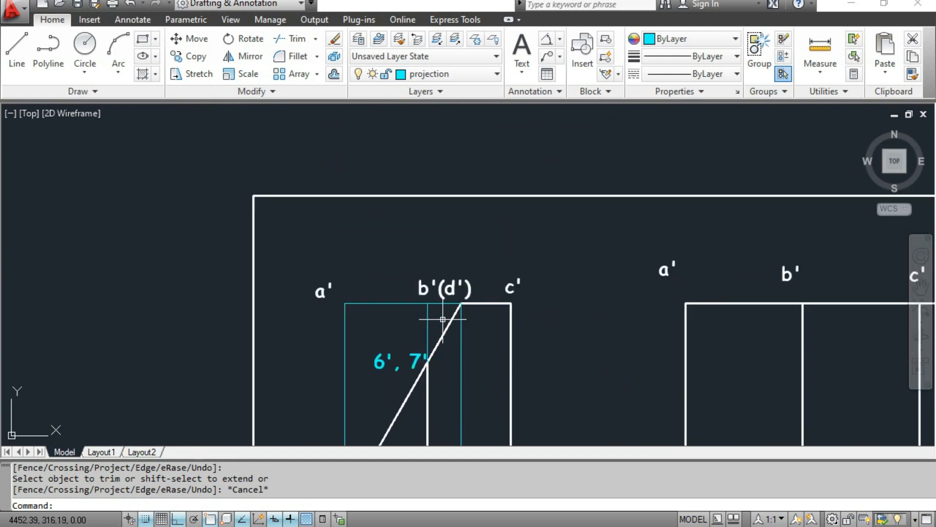
pyautogui.scroll(-1, 444, 319)
pyautogui.scroll(2, 453, 311)
pyautogui.scroll(3, 453, 308)
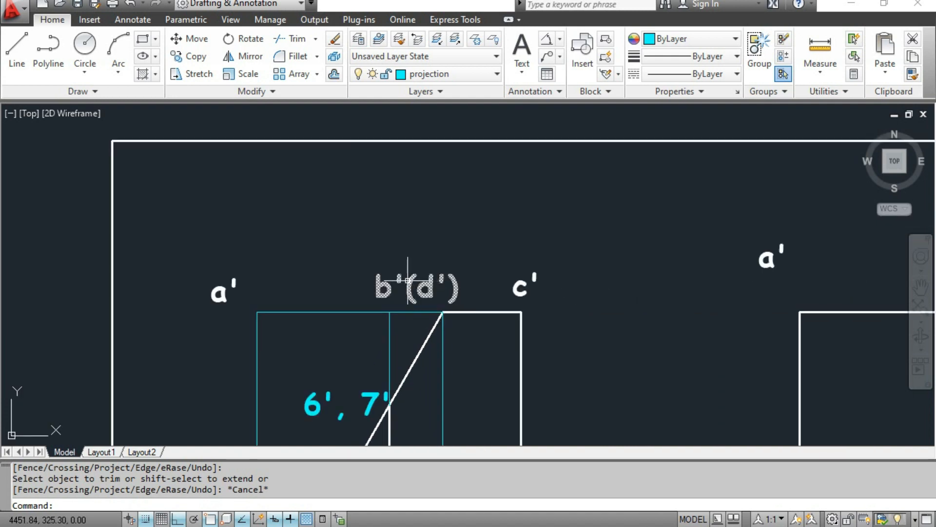
pyautogui.click(390, 307)
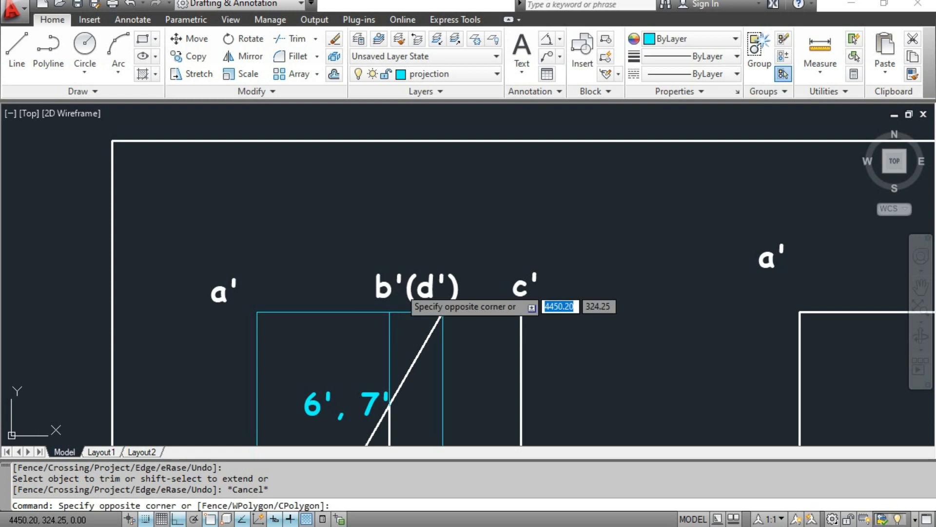
pyautogui.click(432, 280)
pyautogui.click(429, 270)
pyautogui.click(408, 288)
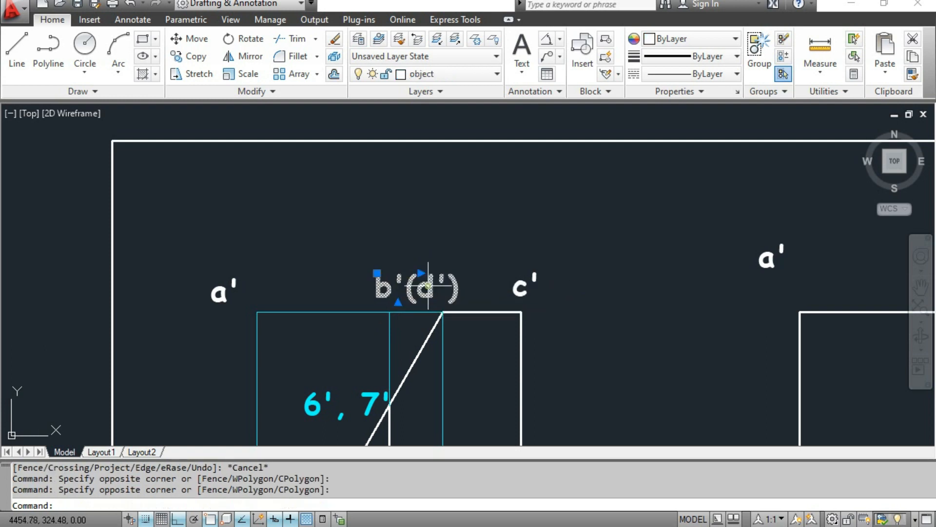
pyautogui.click(193, 38)
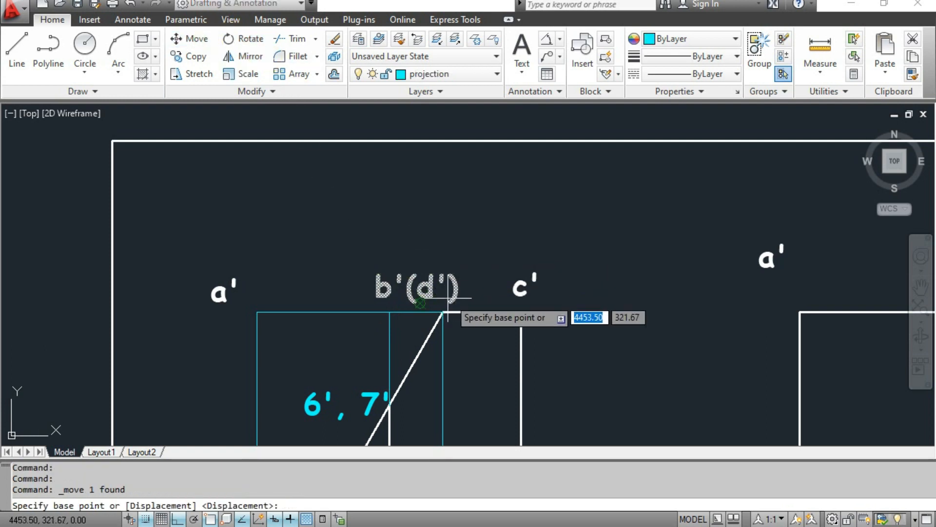
pyautogui.click(437, 288)
pyautogui.click(392, 288)
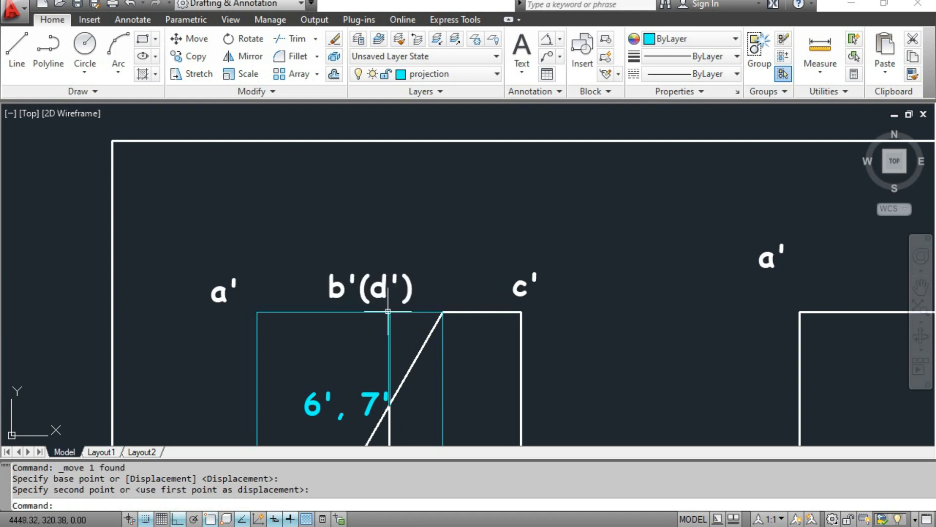
# Add the label 8', 9' above the upper end of the cutting-plane line, widening the text box to fit one line
pyautogui.moveTo(454, 313); pyautogui.dragTo(426, 219, button='middle')
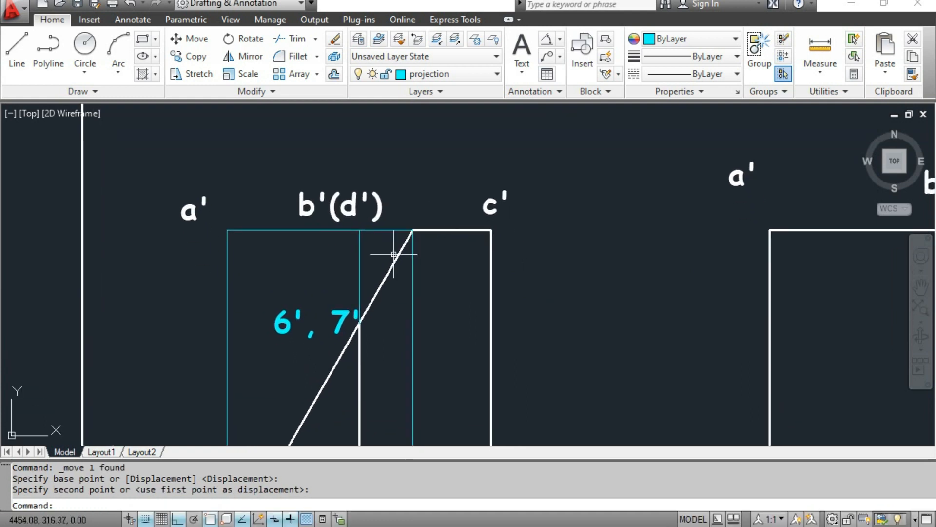
pyautogui.click(520, 42)
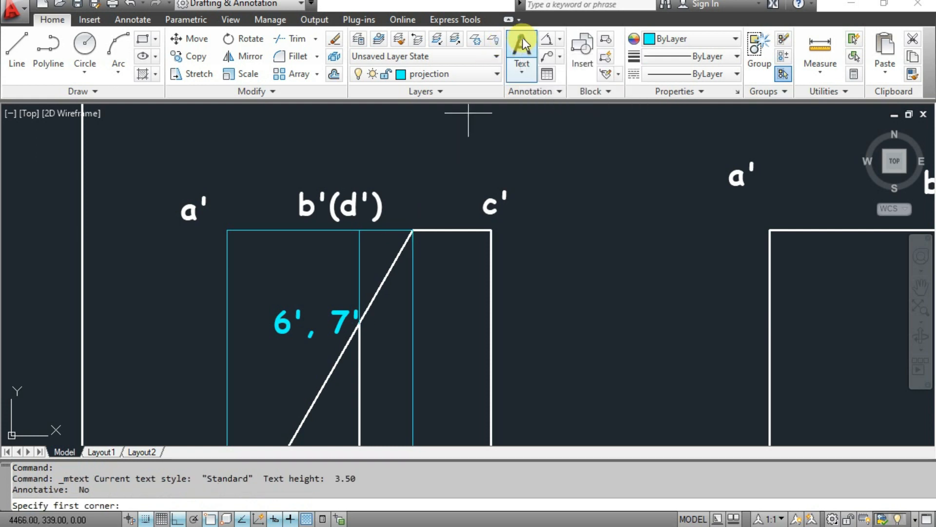
pyautogui.click(412, 207)
pyautogui.click(437, 222)
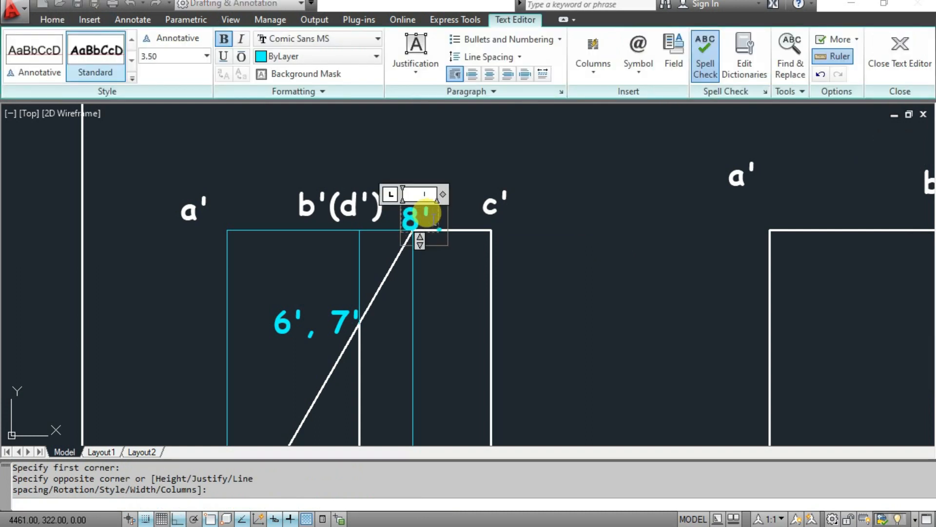
pyautogui.write("8', 9'")
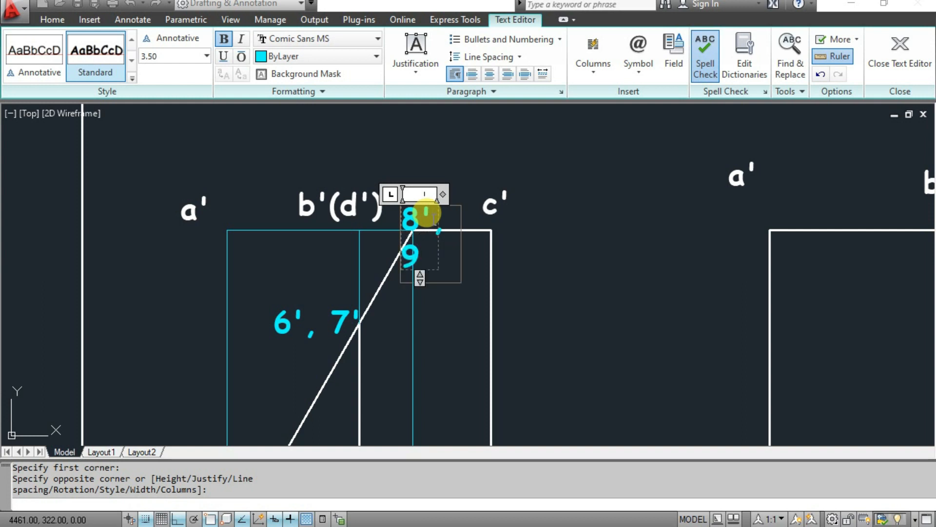
pyautogui.moveTo(438, 196); pyautogui.dragTo(518, 193)
pyautogui.press('Escape')
pyautogui.press('Escape')
pyautogui.press('Escape')
pyautogui.scroll(-7, 454, 268)
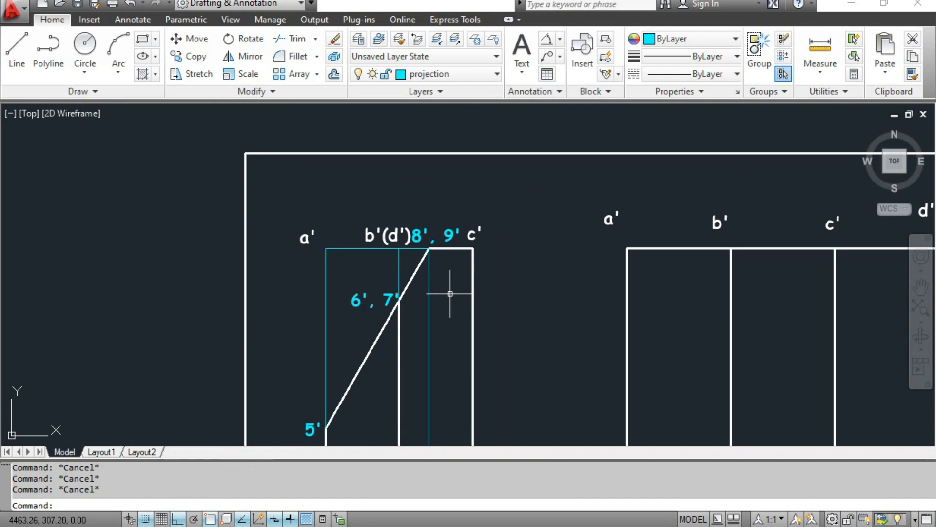
# Add the label 8 in the top view, just below where the new projection line meets edge b-c
pyautogui.moveTo(448, 295); pyautogui.dragTo(427, 204, button='middle')
pyautogui.scroll(5, 428, 344)
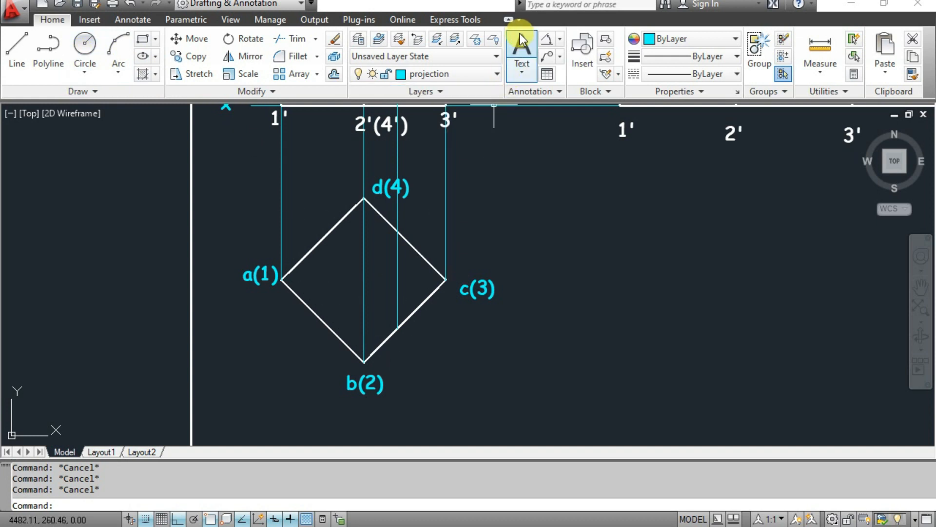
pyautogui.click(521, 48)
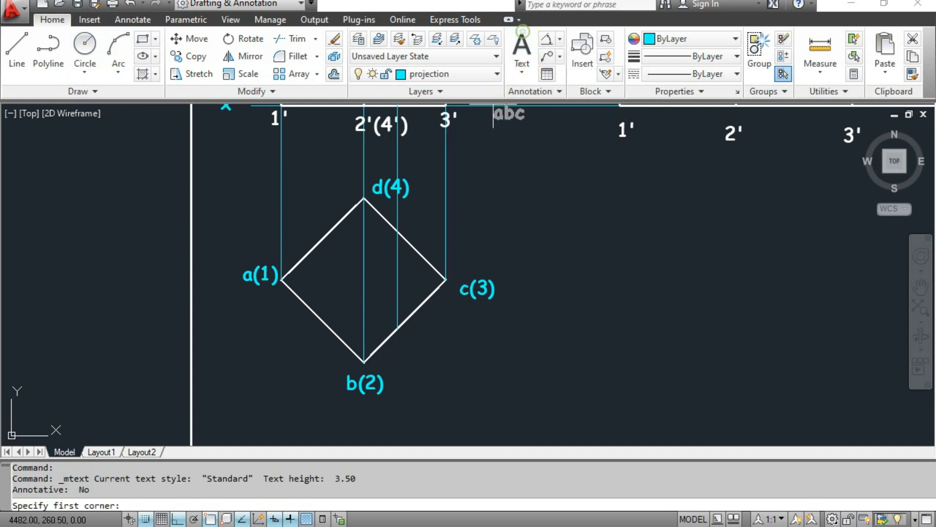
pyautogui.click(406, 341)
pyautogui.click(443, 360)
pyautogui.write('8')
pyautogui.click(481, 354)
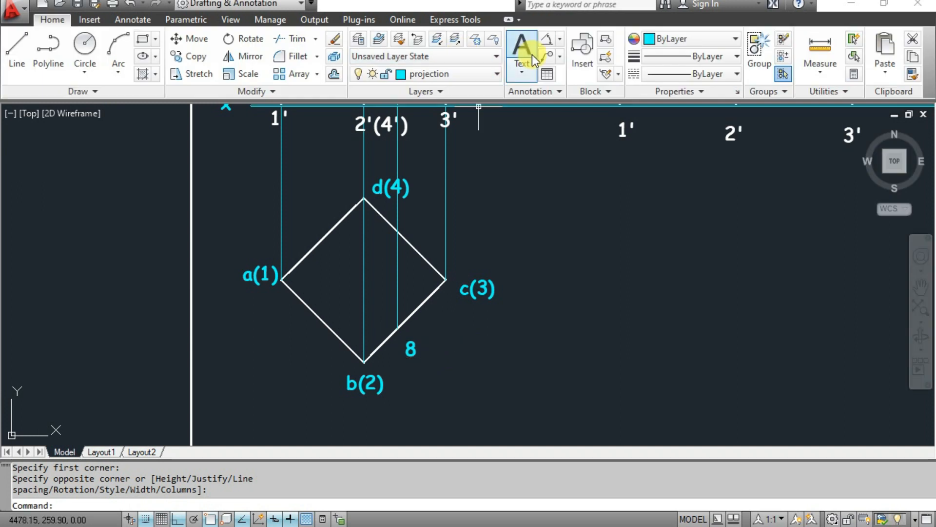
# Add the label 9 in the top view where the new projection line crosses edge d-c
pyautogui.click(526, 46)
pyautogui.scroll(3, 414, 230)
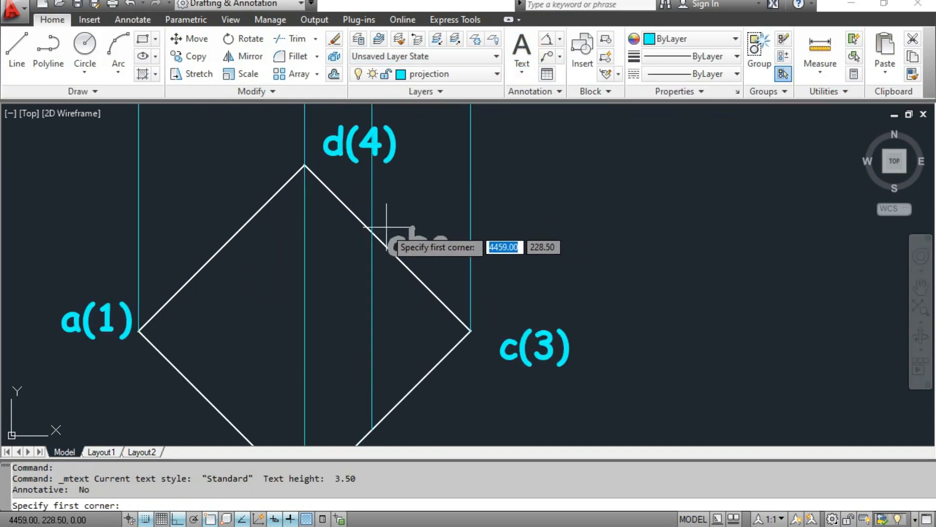
pyautogui.click(382, 211)
pyautogui.click(415, 233)
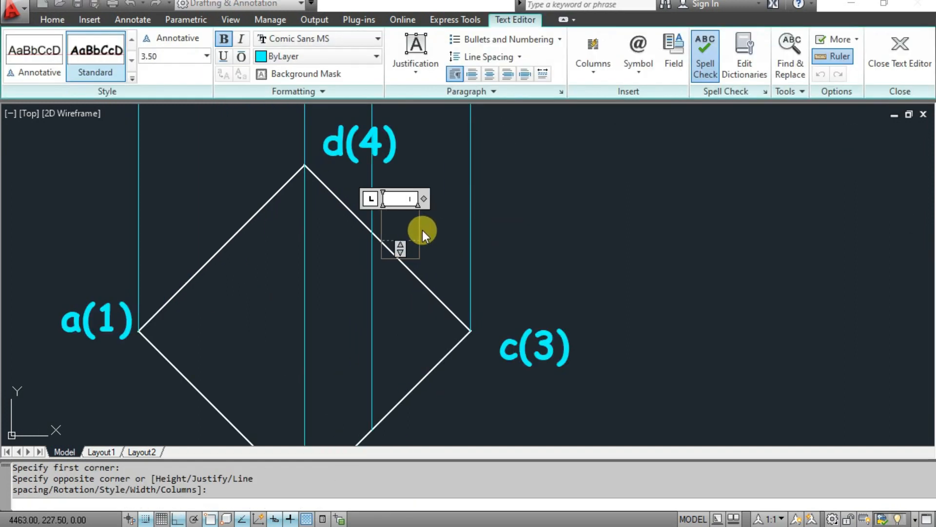
pyautogui.write('9')
pyautogui.click(471, 224)
pyautogui.scroll(-5, 416, 278)
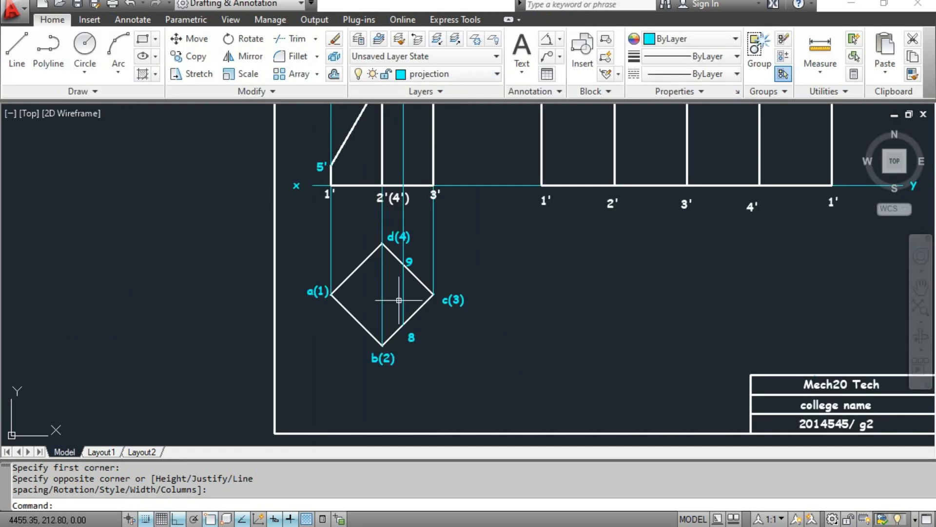
# Draw a horizontal projection line from point 5' in the front view to the far a'-1' edge of the development
pyautogui.scroll(-4, 550, 251)
pyautogui.scroll(4, 485, 318)
pyautogui.scroll(2, 483, 314)
pyautogui.moveTo(428, 325); pyautogui.dragTo(461, 332, button='middle')
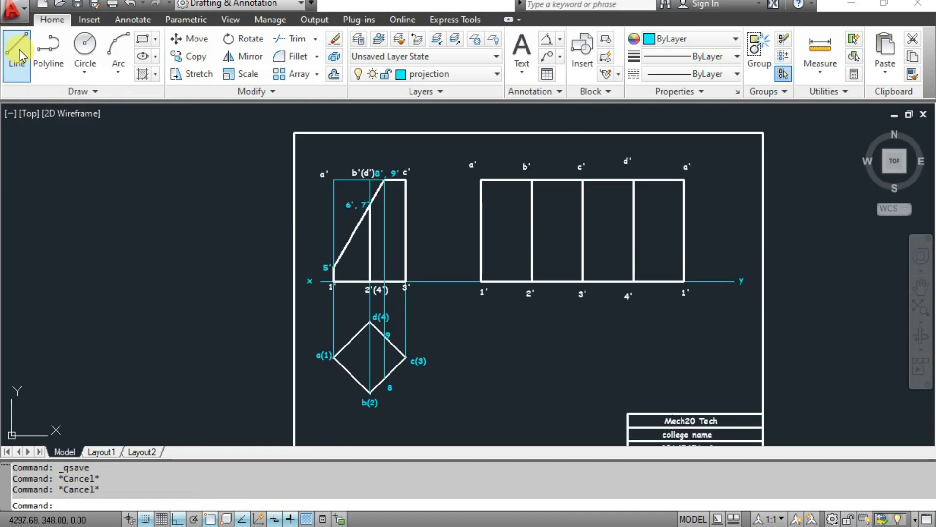
pyautogui.click(20, 52)
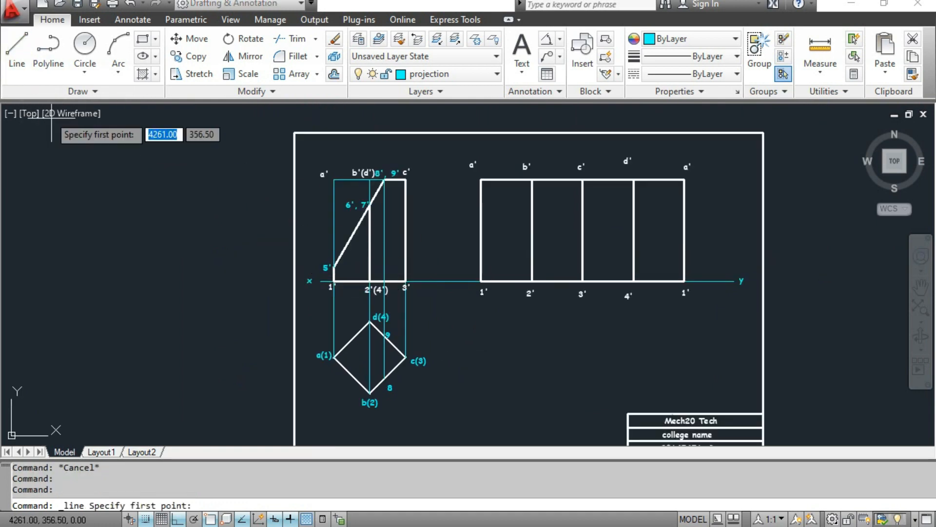
pyautogui.scroll(3, 358, 262)
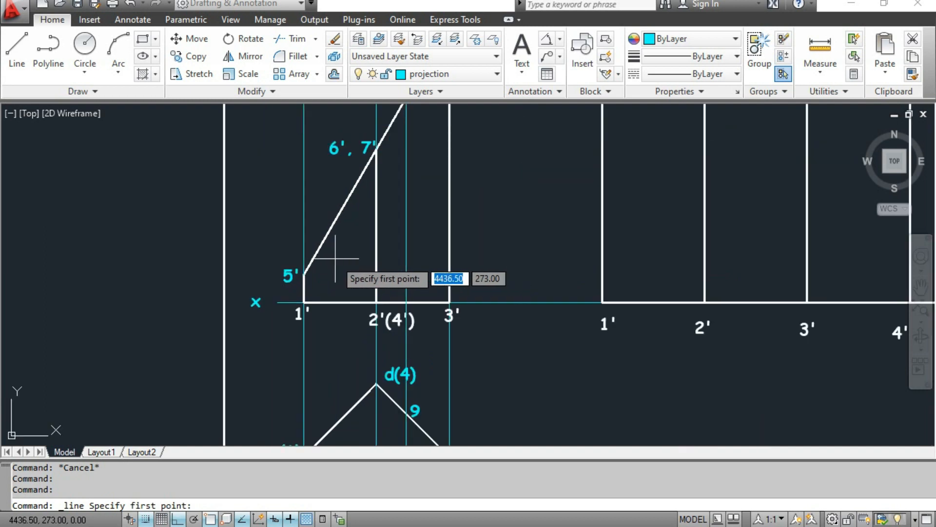
pyautogui.click(302, 273)
pyautogui.scroll(-4, 487, 272)
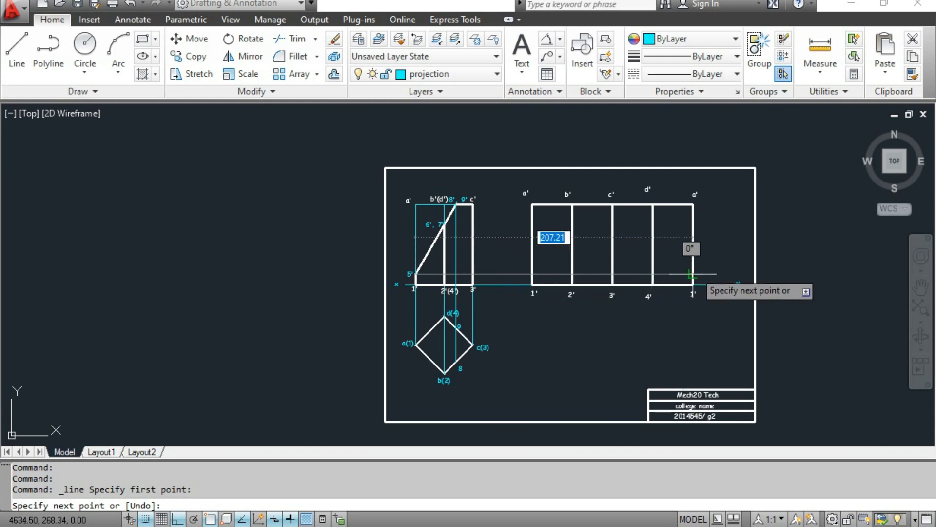
pyautogui.click(692, 275)
pyautogui.press('Escape')
pyautogui.scroll(3, 674, 256)
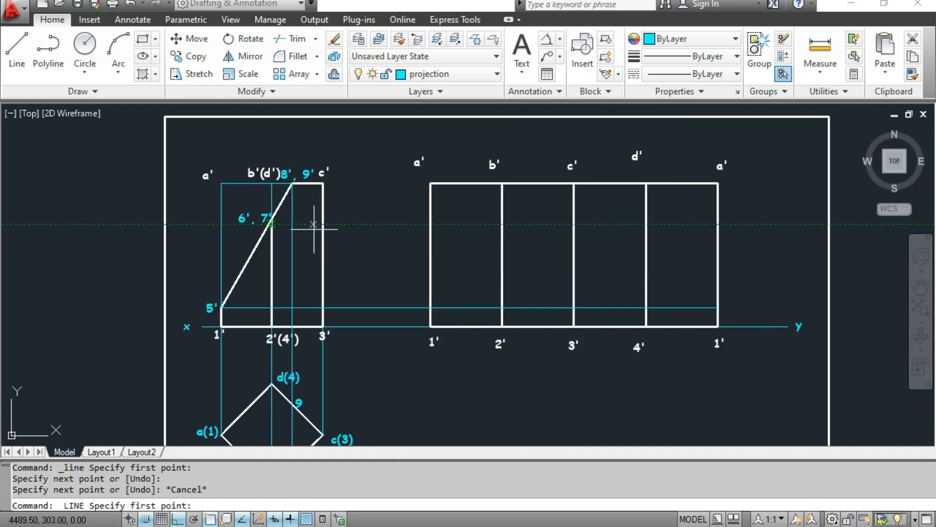
pyautogui.press('Return')
pyautogui.click(271, 224)
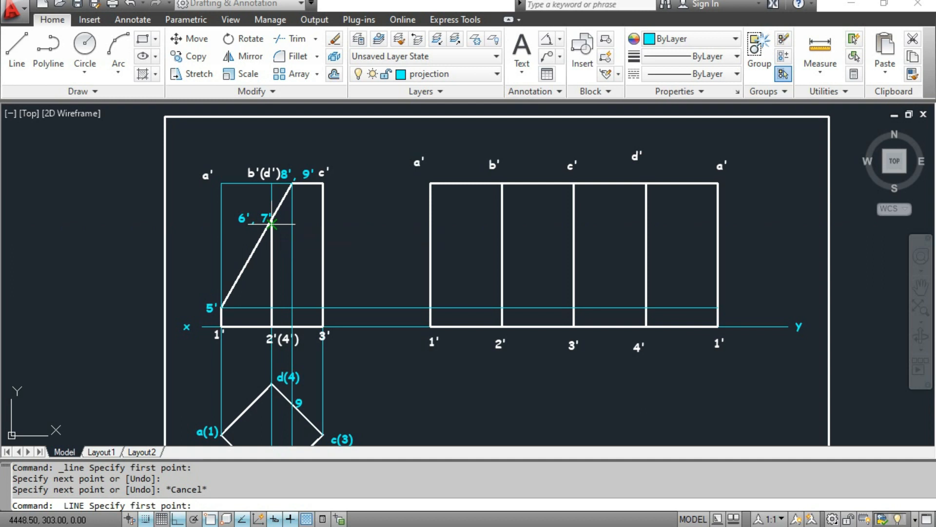
pyautogui.click(271, 223)
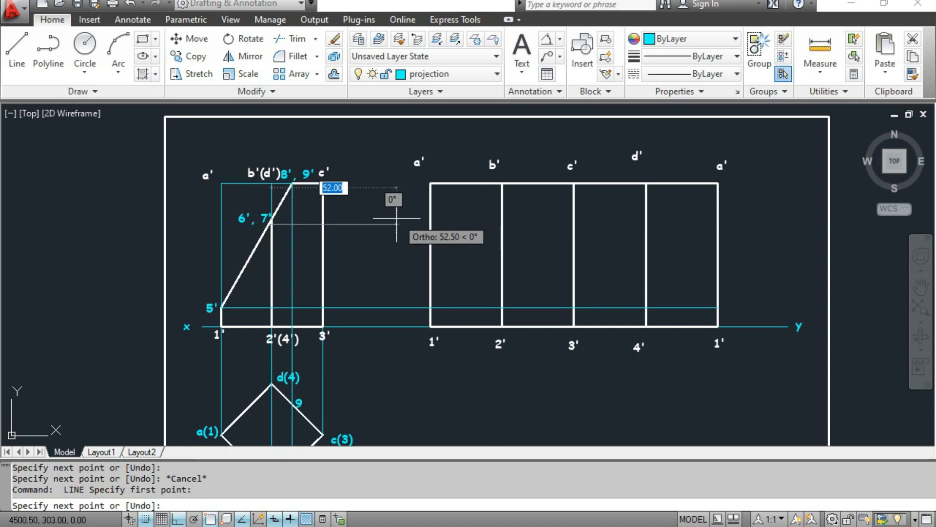
pyautogui.press('Escape')
# Draw a horizontal projection line from point 6', 7' in the front view to the far a'-1' edge of the development
pyautogui.press('Return')
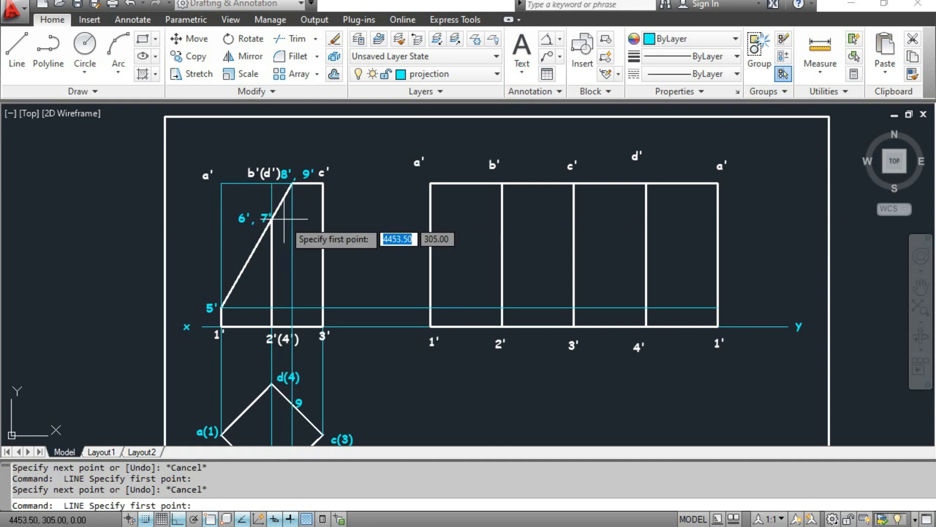
pyautogui.click(279, 219)
pyautogui.scroll(-2, 649, 209)
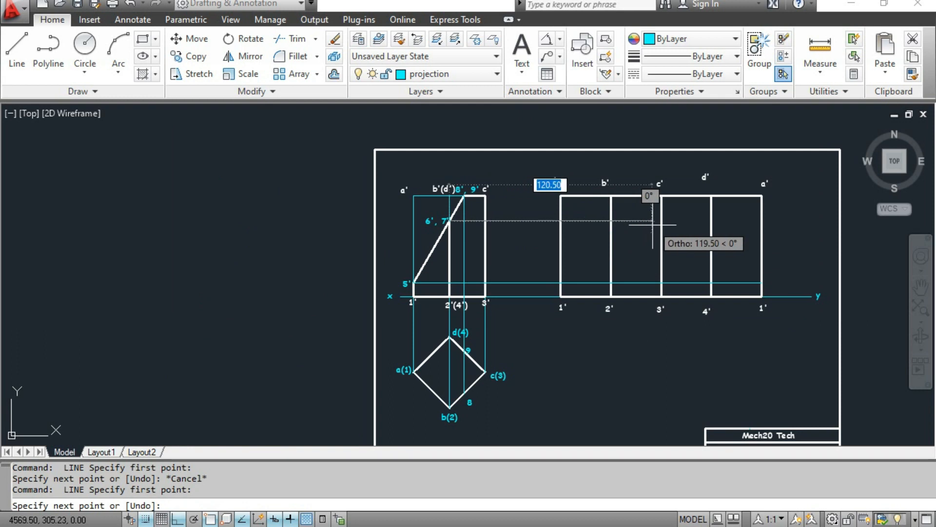
pyautogui.click(761, 221)
pyautogui.press('Escape')
pyautogui.moveTo(691, 256); pyautogui.dragTo(615, 255, button='middle')
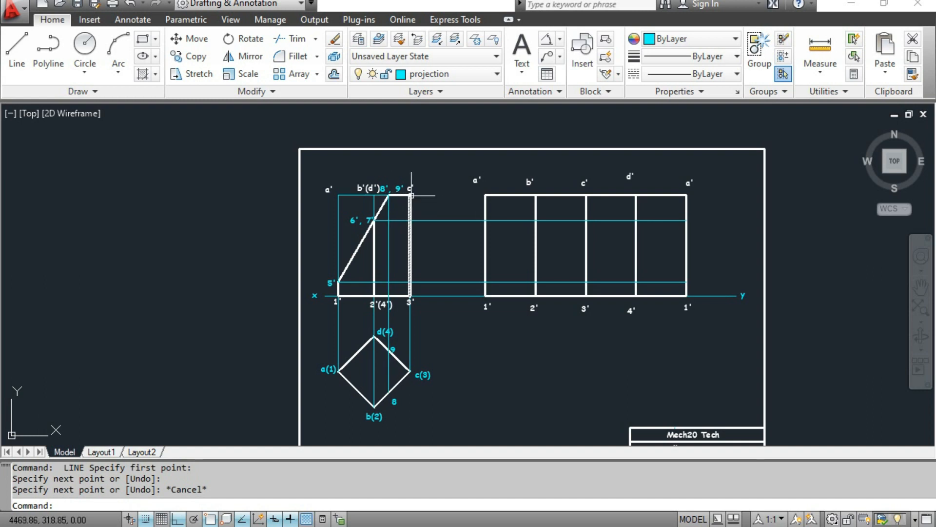
pyautogui.click(24, 49)
pyautogui.scroll(2, 509, 356)
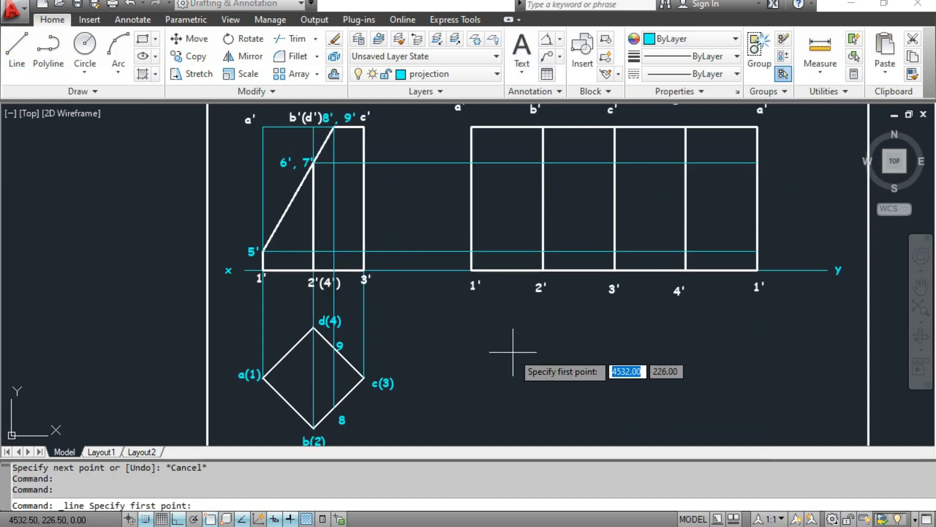
pyautogui.press('Escape')
pyautogui.press('Escape')
pyautogui.press('Escape')
# Move all the outline and fold lines of the development rectangle to the projection layer
pyautogui.moveTo(466, 174); pyautogui.dragTo(429, 255, button='middle')
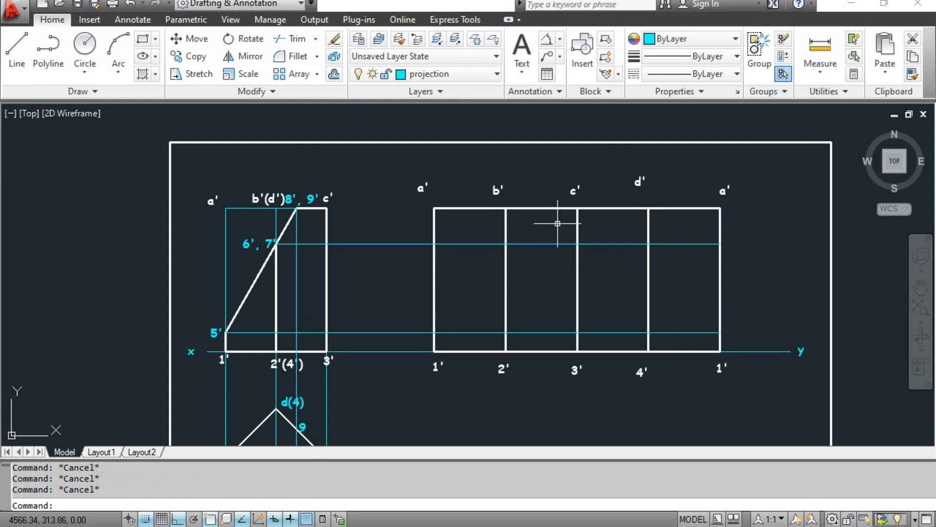
pyautogui.click(420, 197)
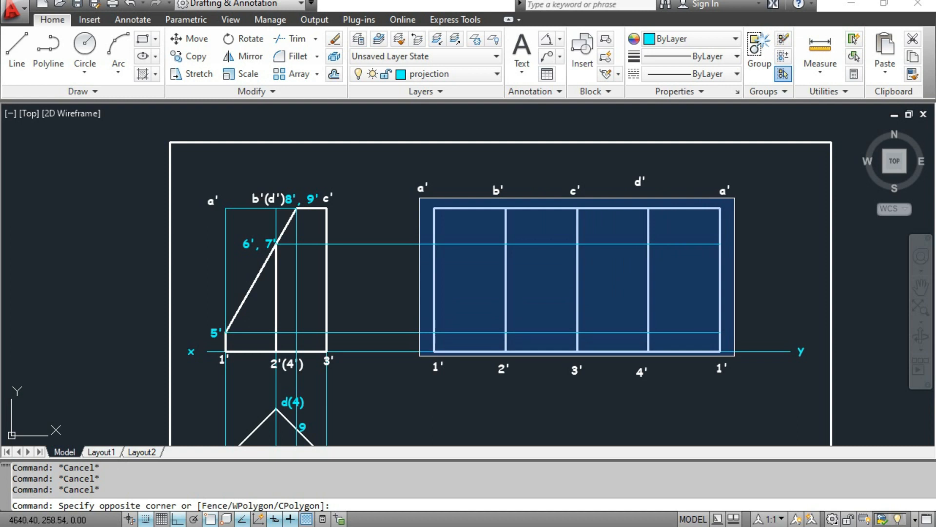
pyautogui.click(739, 360)
pyautogui.click(424, 74)
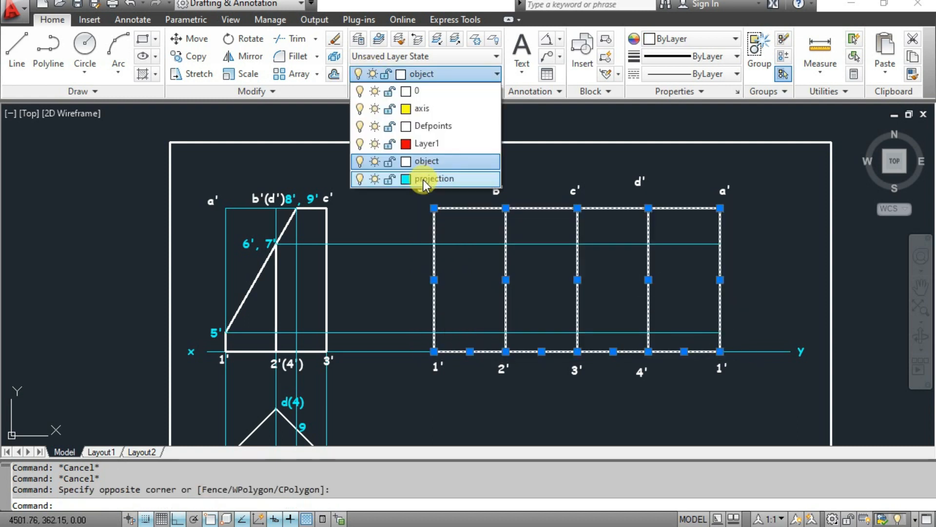
pyautogui.click(423, 179)
pyautogui.press('Escape')
pyautogui.press('Escape')
pyautogui.press('Escape')
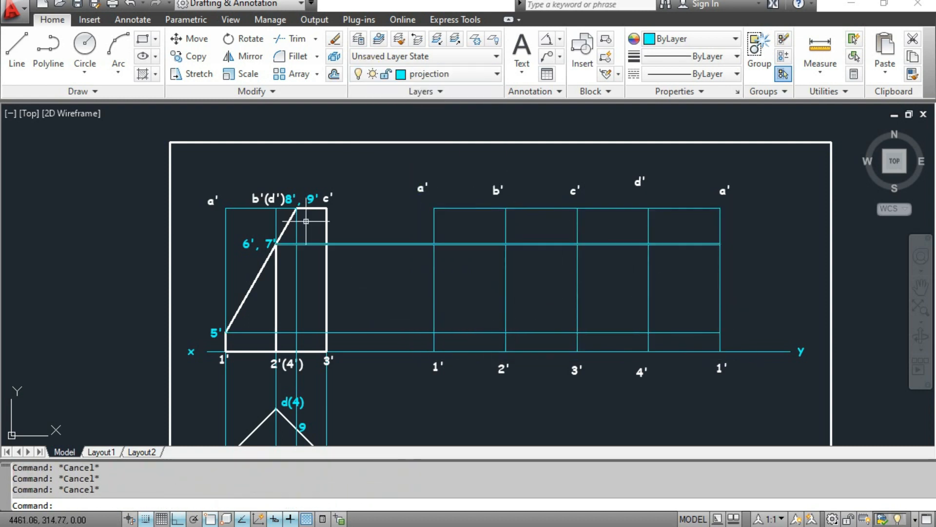
# Make object the current layer with nothing selected
pyautogui.press('Escape')
pyautogui.press('Escape')
pyautogui.press('Escape')
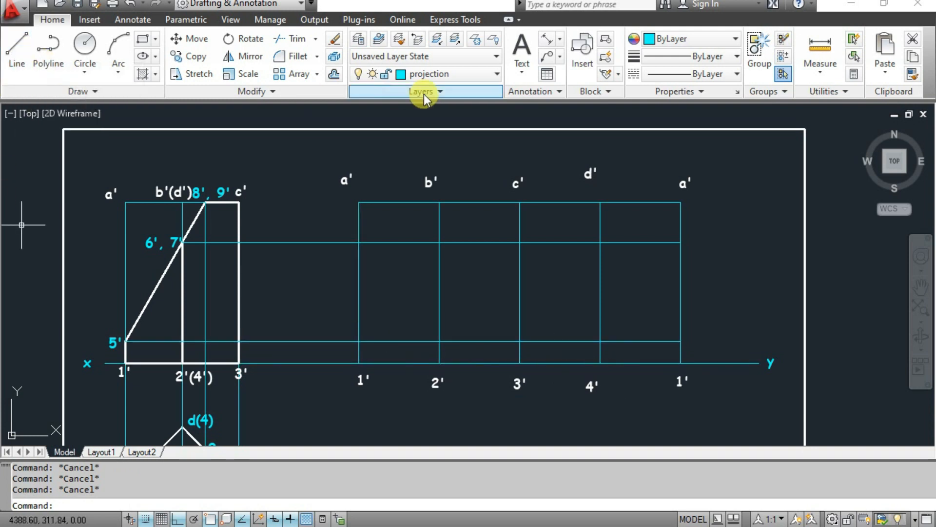
pyautogui.click(423, 74)
pyautogui.click(418, 160)
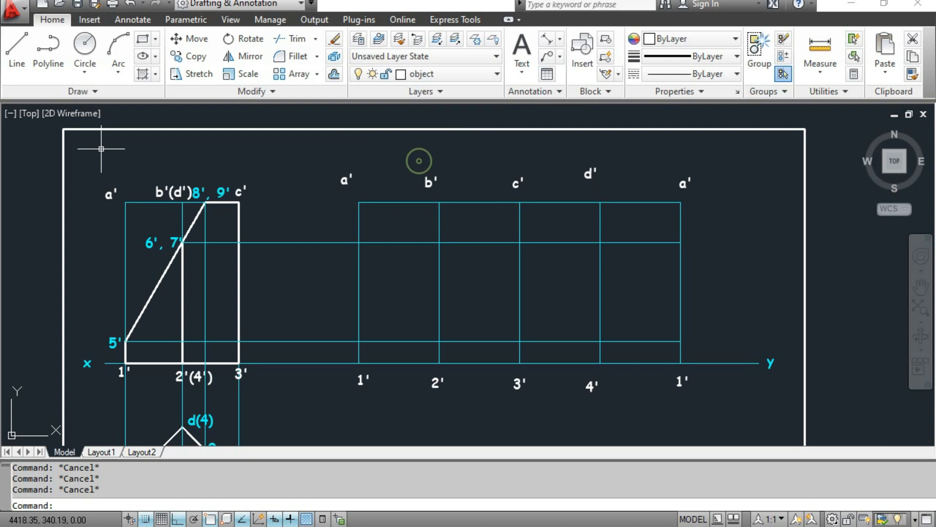
# Draw the base line of the development through points 1', 2', 3', 4' and the far 1'
pyautogui.click(16, 67)
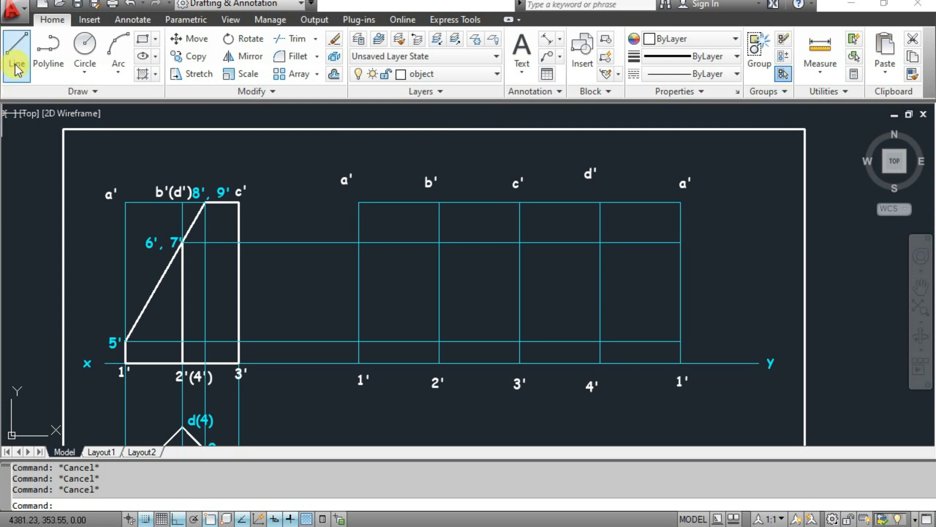
pyautogui.click(358, 363)
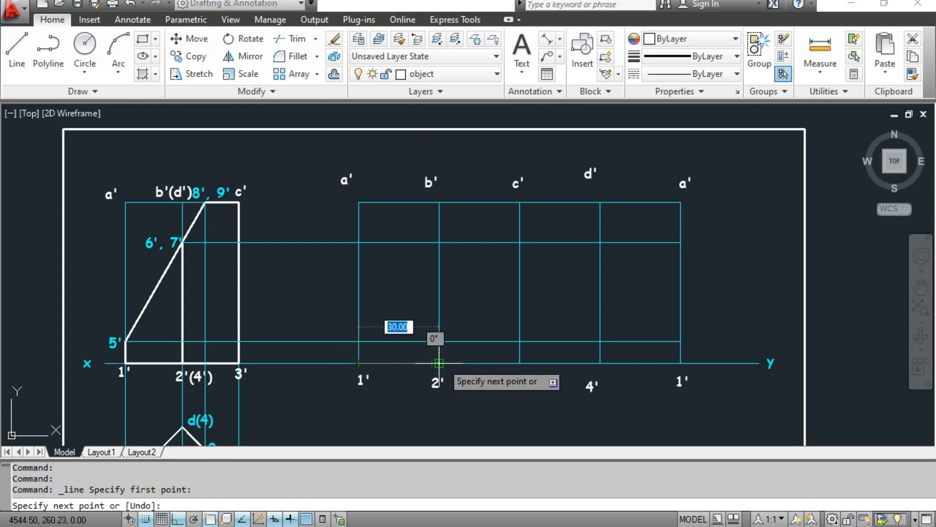
pyautogui.click(439, 364)
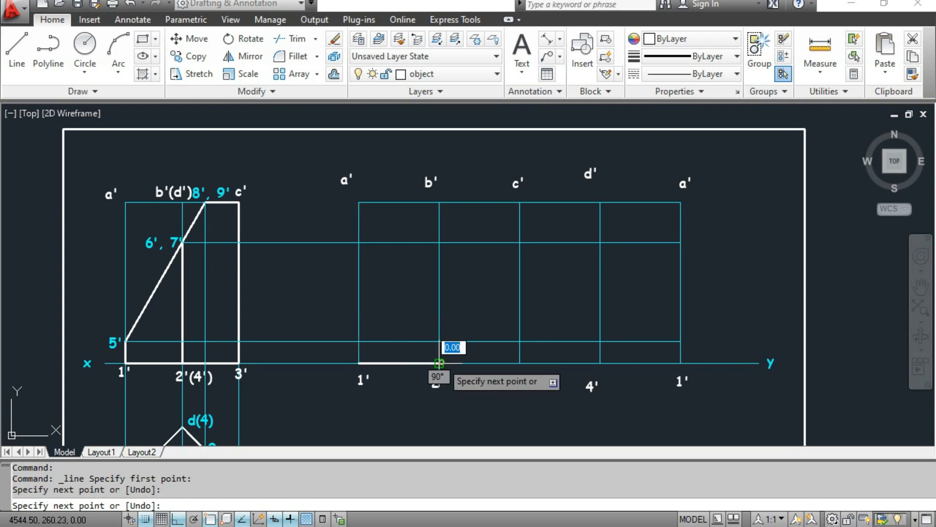
pyautogui.click(519, 363)
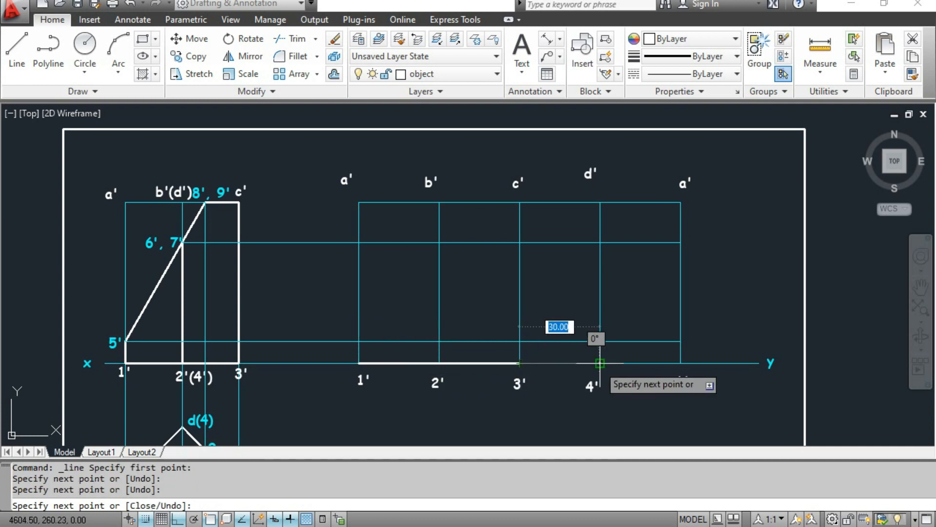
pyautogui.click(600, 363)
pyautogui.click(680, 364)
pyautogui.press('Escape')
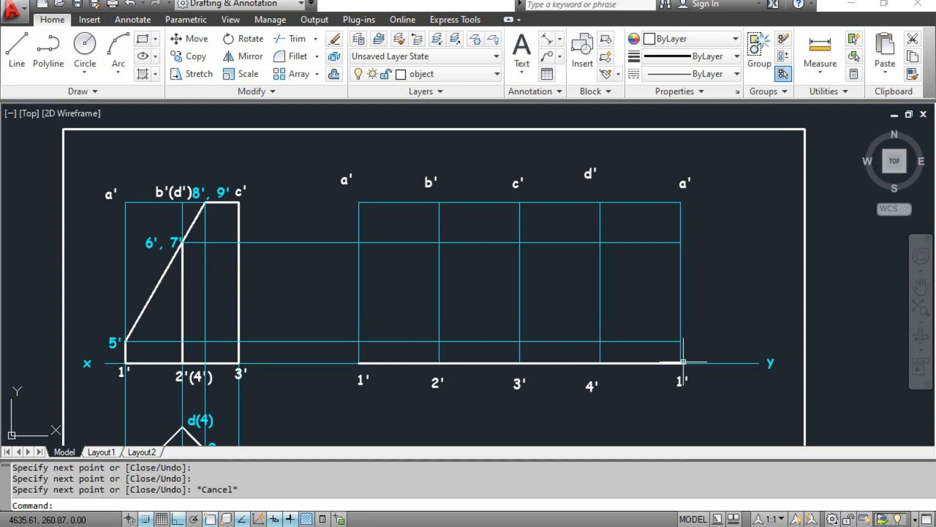
pyautogui.press('Escape')
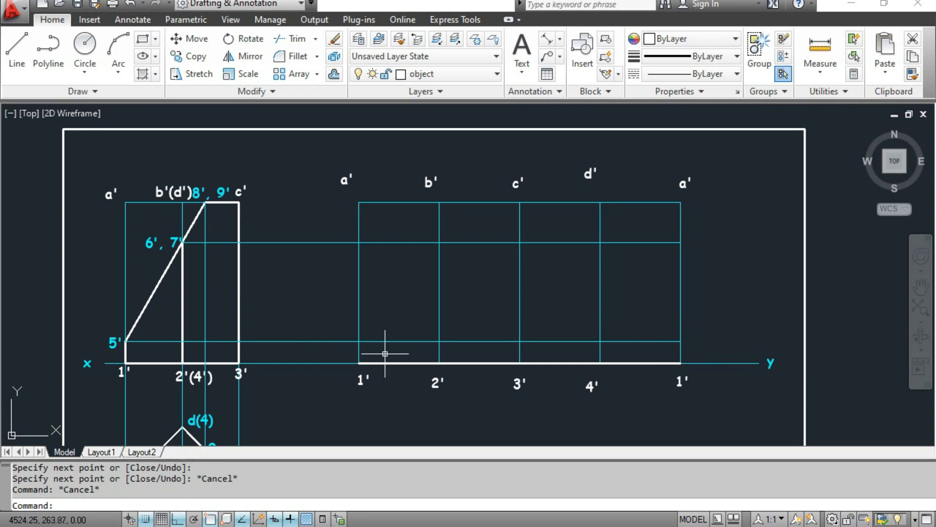
# Draw a vertical object line on the development's first a'-1' edge from 1' up to the projection line of 5'
pyautogui.click(16, 49)
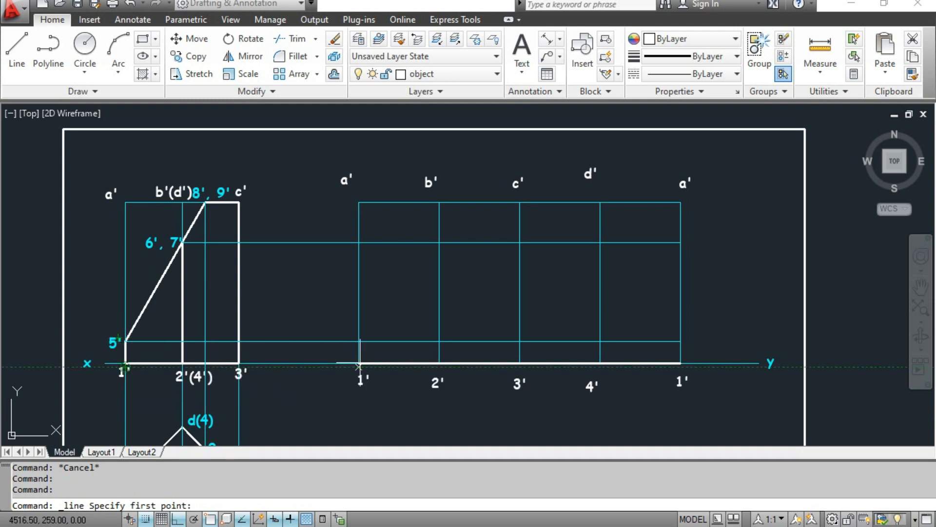
pyautogui.click(359, 364)
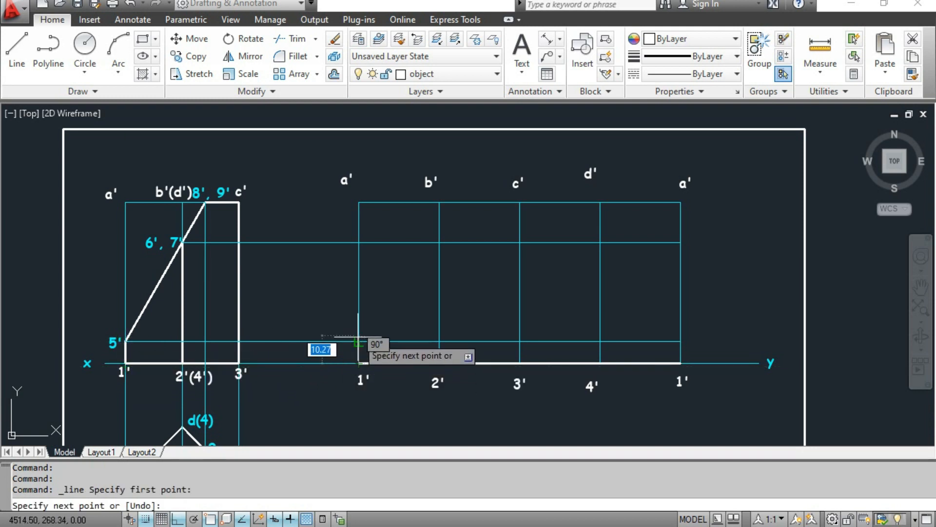
pyautogui.click(358, 340)
pyautogui.press('Escape')
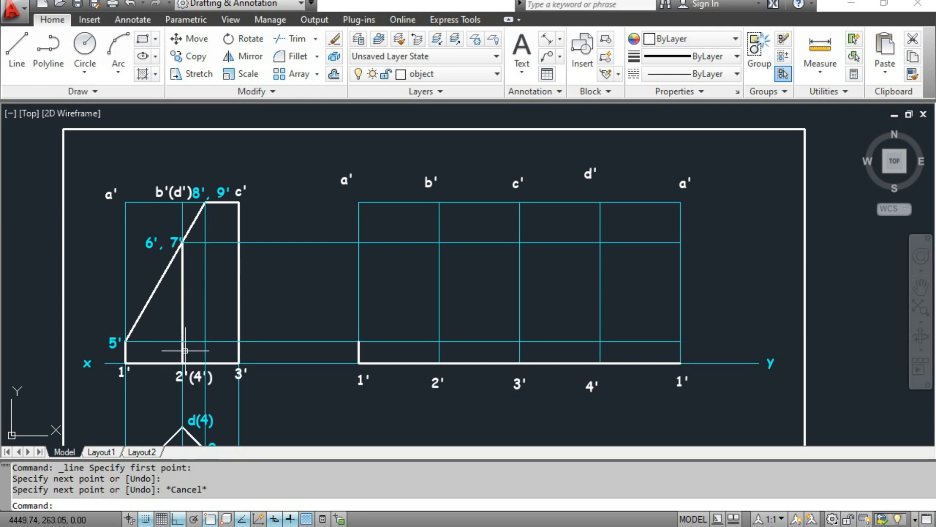
pyautogui.moveTo(183, 352); pyautogui.dragTo(181, 325, button='middle')
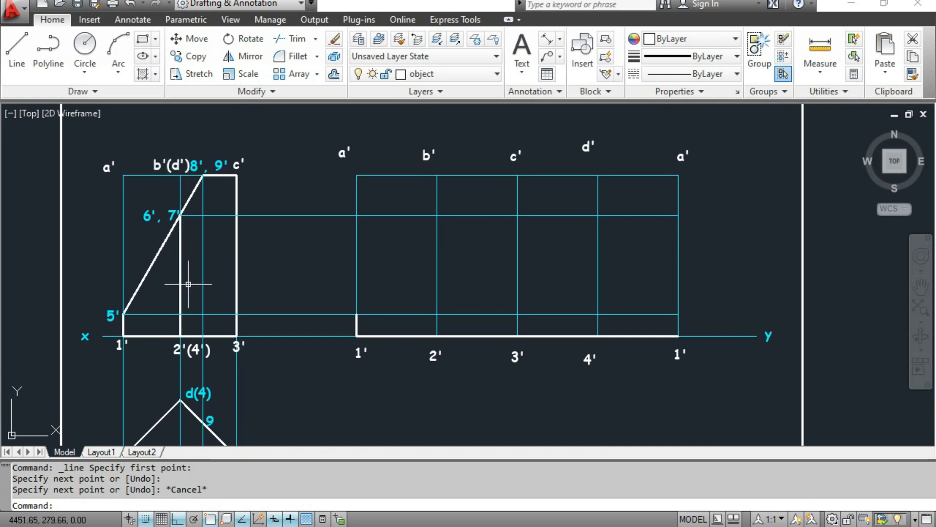
pyautogui.click(10, 58)
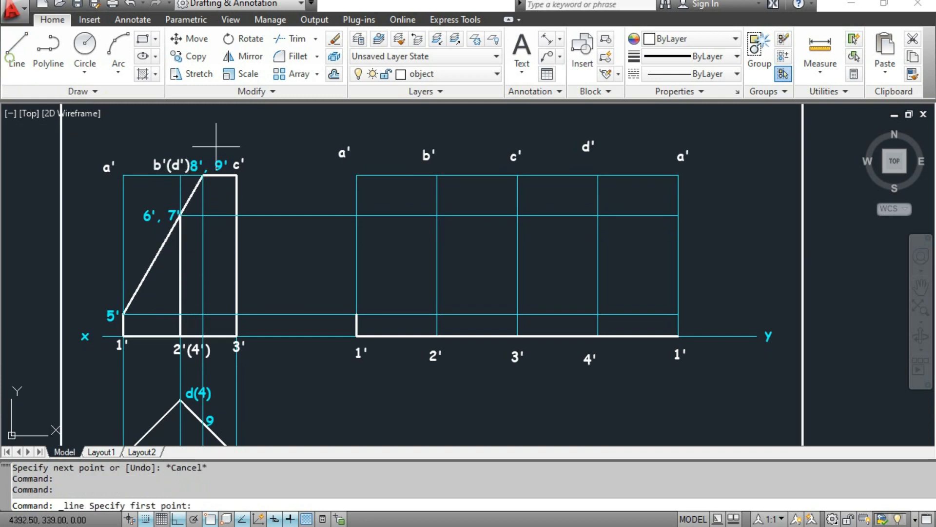
pyautogui.press('Escape')
pyautogui.press('Escape')
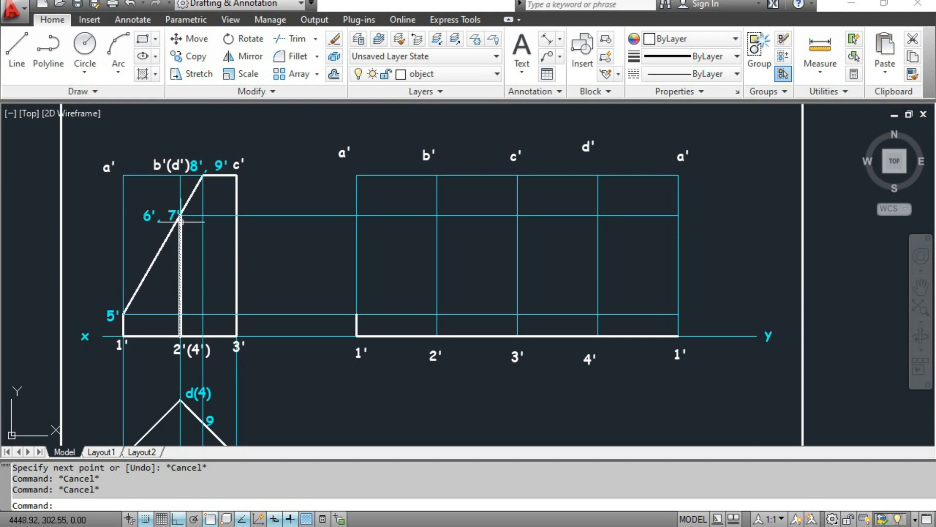
# Draw the cut line from the 5' level on the first a'-1' edge to the 6', 7' level on the b'-2' fold
pyautogui.moveTo(181, 219)
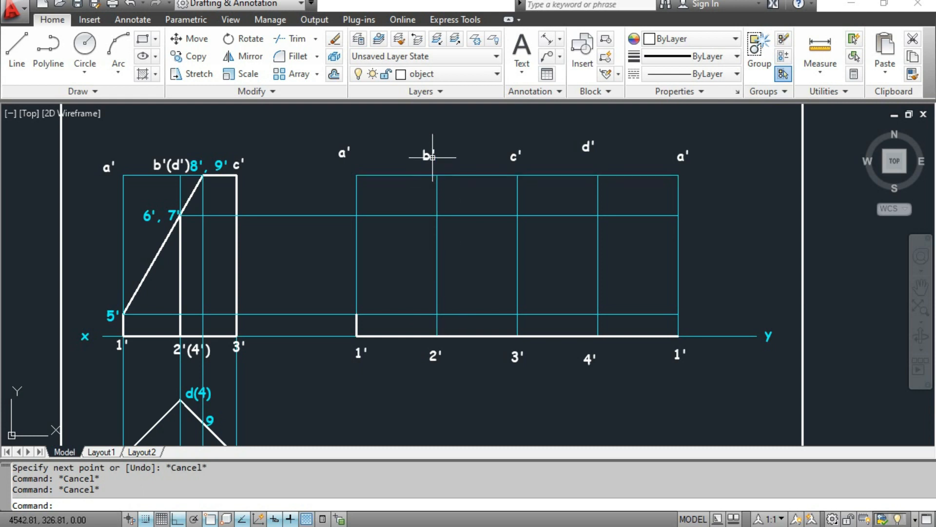
pyautogui.click(17, 48)
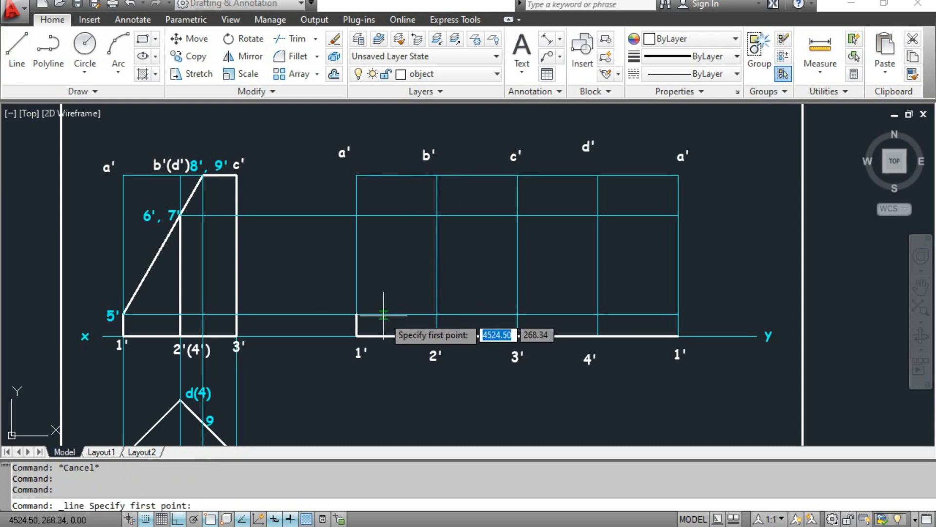
pyautogui.click(357, 314)
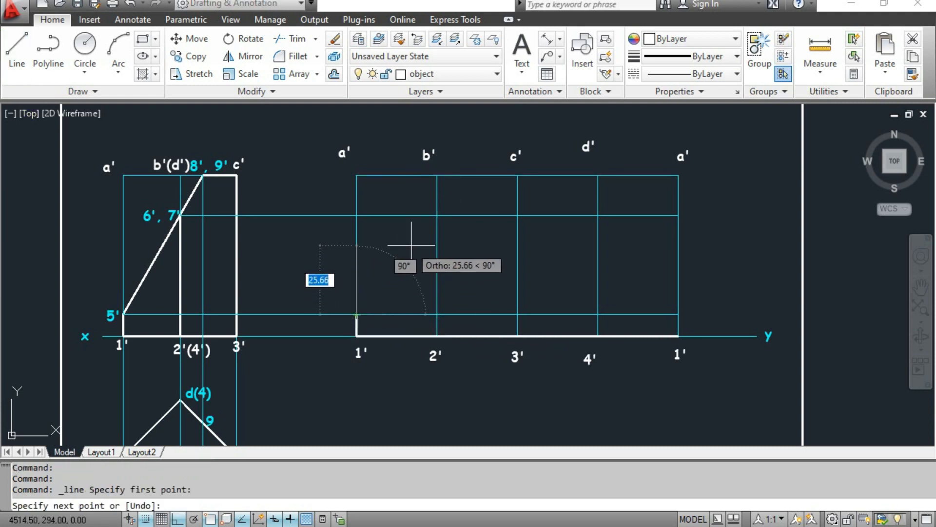
pyautogui.click(436, 215)
pyautogui.press('Escape')
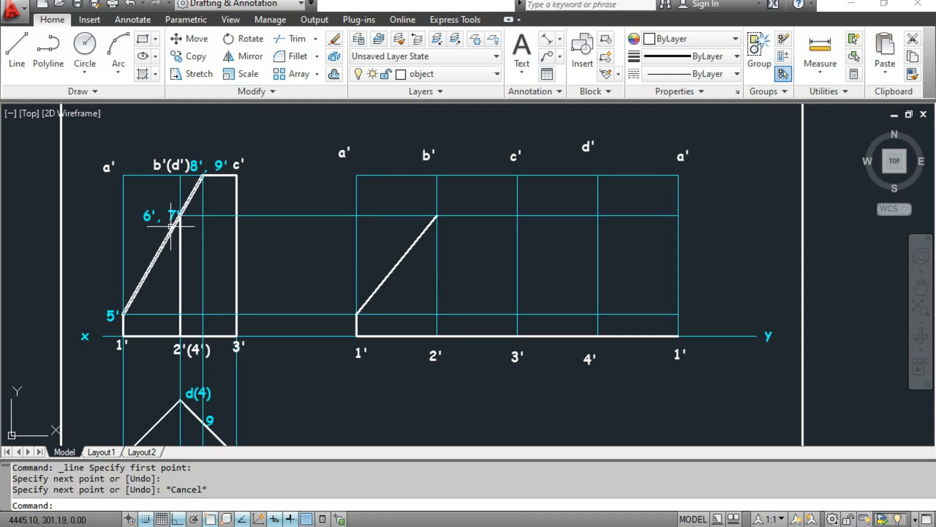
# Measure the distance from corner b(2) to point 8 in the top view with an aligned dimension, without placing it
pyautogui.moveTo(295, 232)
pyautogui.mouseDown(button='middle')
pyautogui.moveTo(299, 186)
pyautogui.moveTo(283, 90)
pyautogui.mouseUp(button='middle')
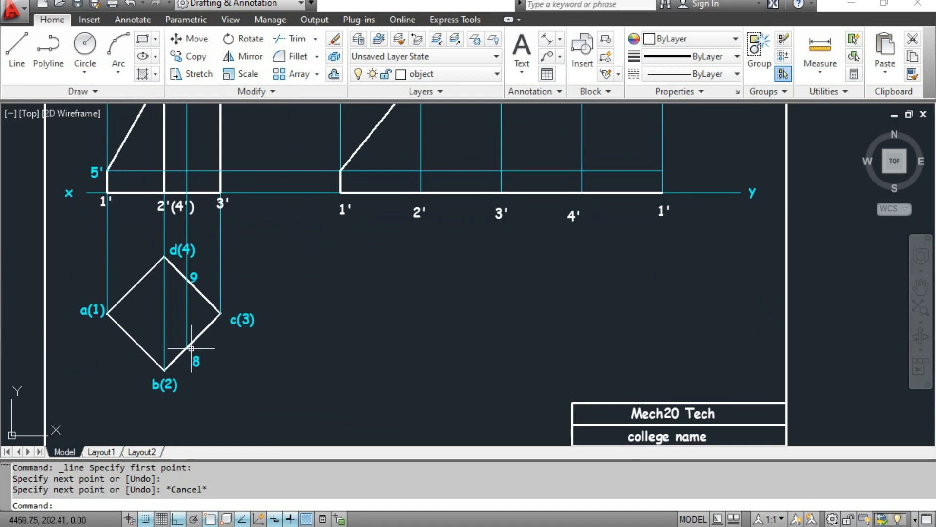
pyautogui.moveTo(379, 251); pyautogui.dragTo(373, 468, button='middle')
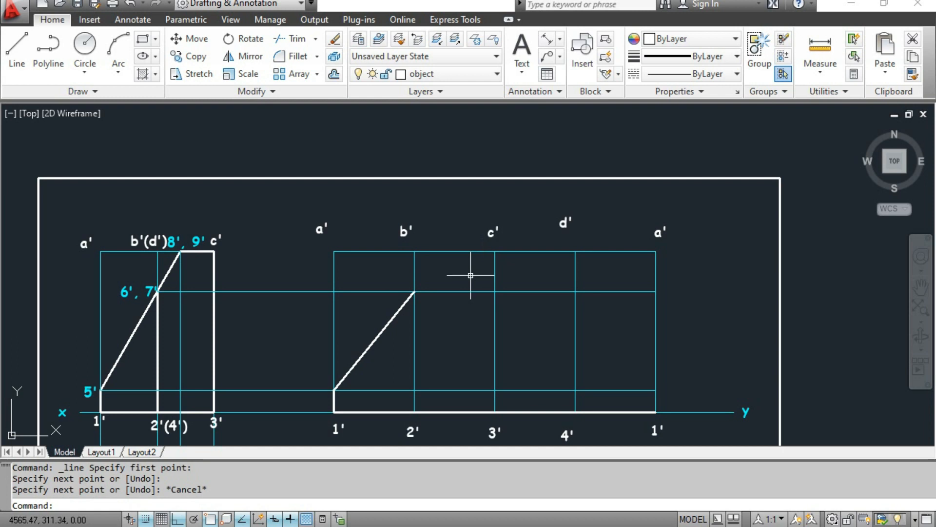
pyautogui.scroll(-2, 470, 276)
pyautogui.moveTo(327, 372); pyautogui.dragTo(327, 327, button='middle')
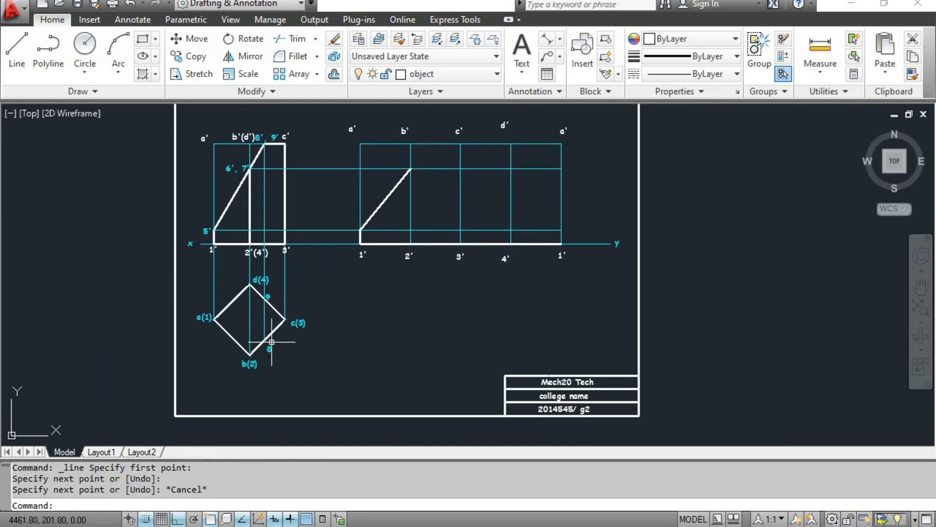
pyautogui.scroll(3, 266, 356)
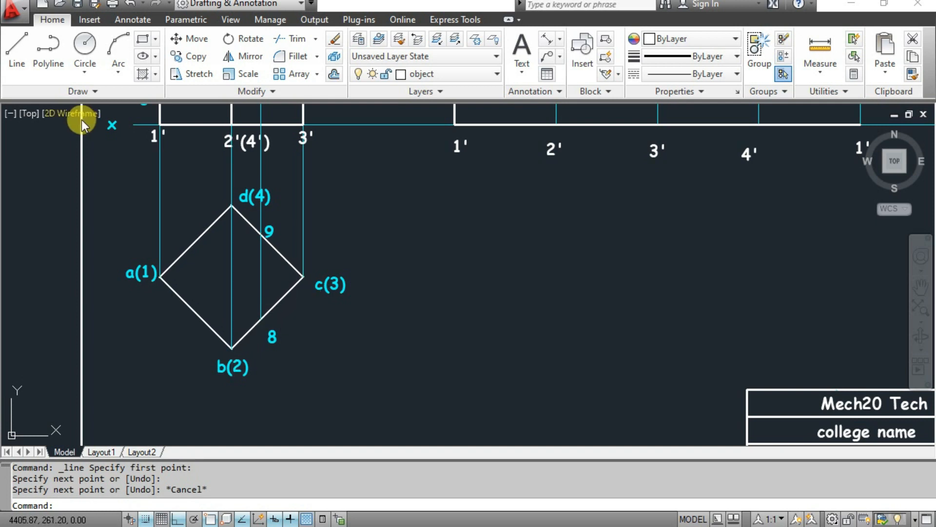
pyautogui.click(549, 42)
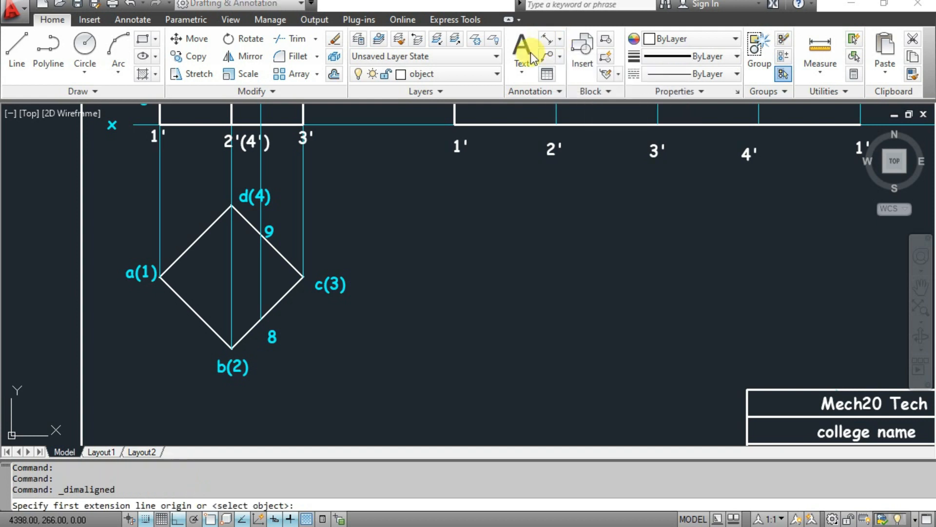
pyautogui.click(231, 348)
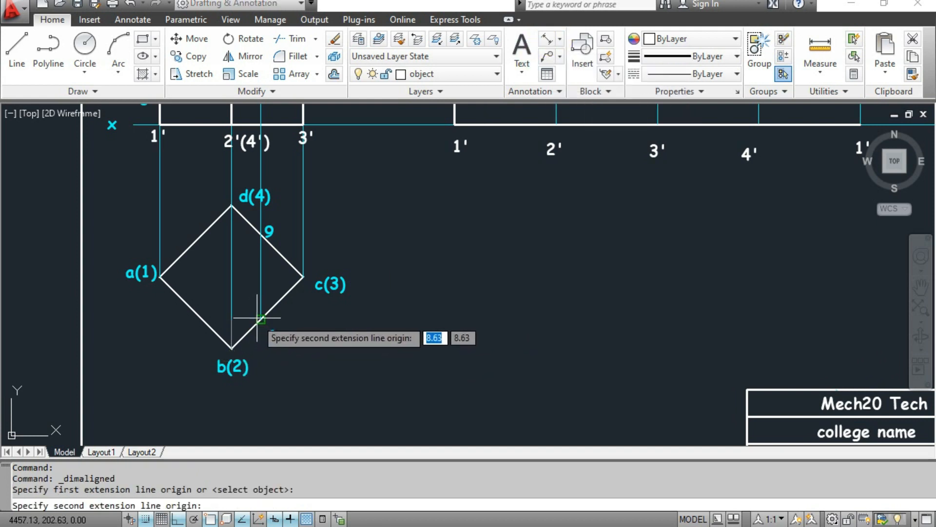
pyautogui.click(260, 319)
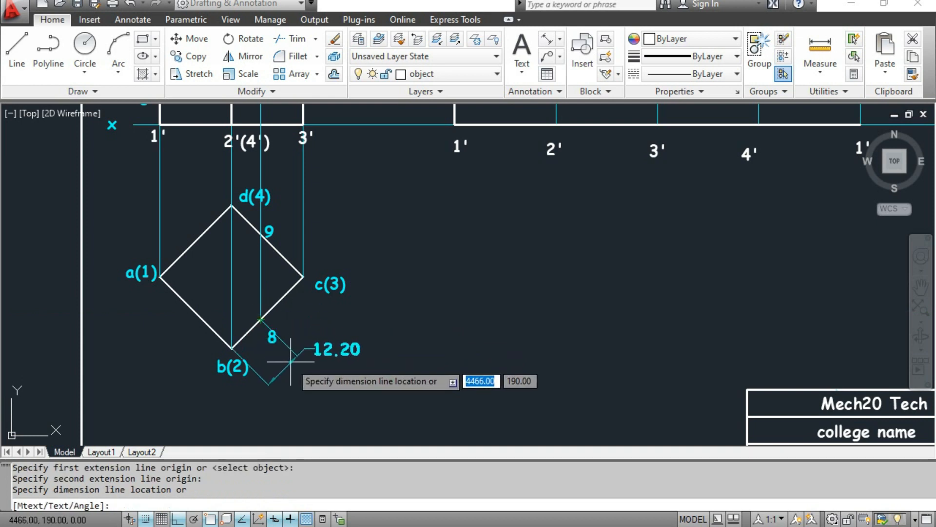
pyautogui.press('Escape')
# Draw a 12.20 mm line from b' toward c' along the top edge of the development
pyautogui.moveTo(420, 269); pyautogui.dragTo(411, 525, button='middle')
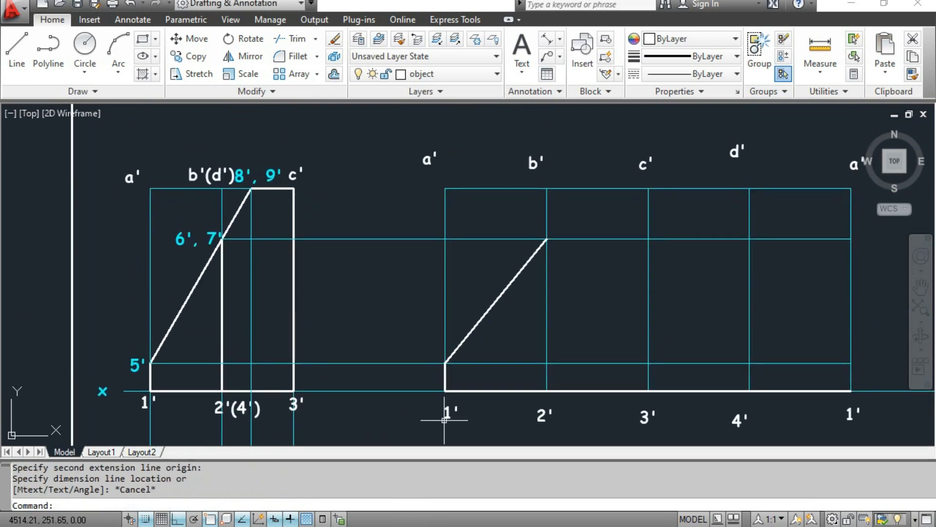
pyautogui.click(17, 51)
pyautogui.click(547, 187)
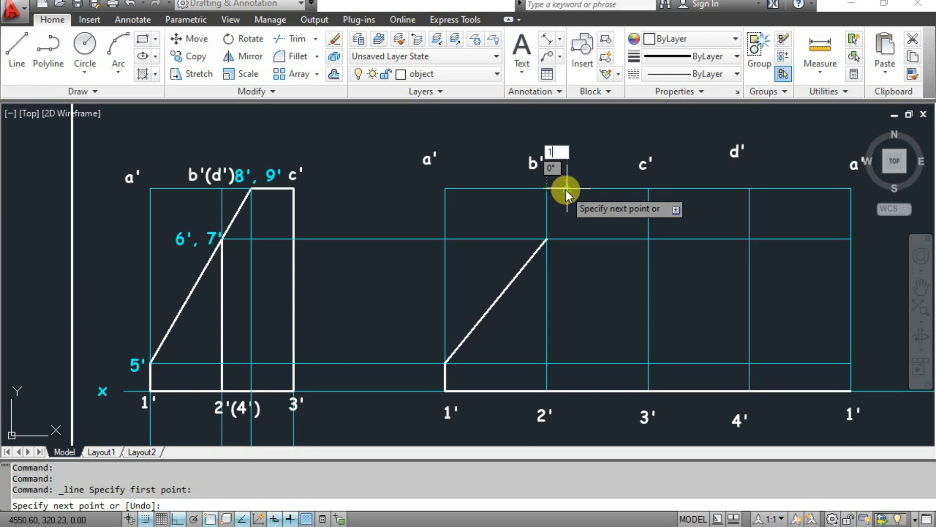
pyautogui.press('Return')
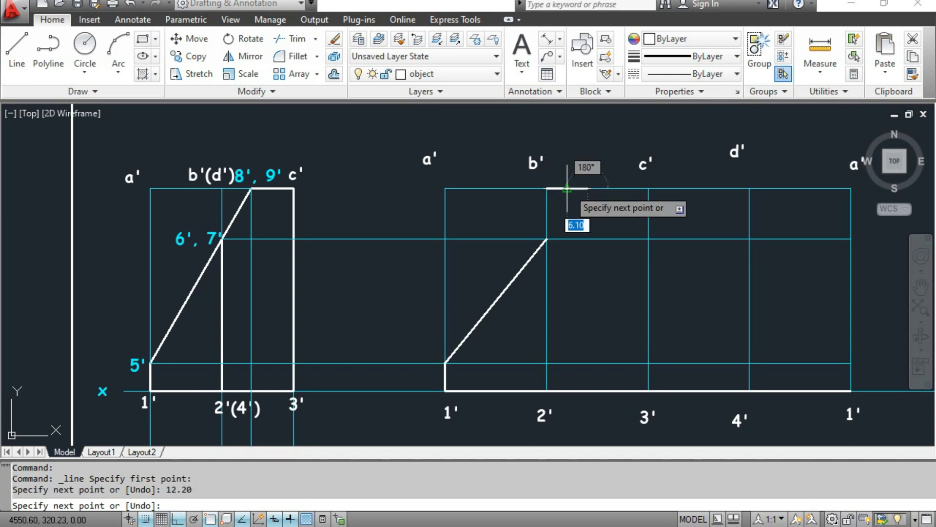
pyautogui.press('Escape')
# Move the short line between b' and c' on the top edge to the projection layer and clear the selection
pyautogui.scroll(1, 601, 224)
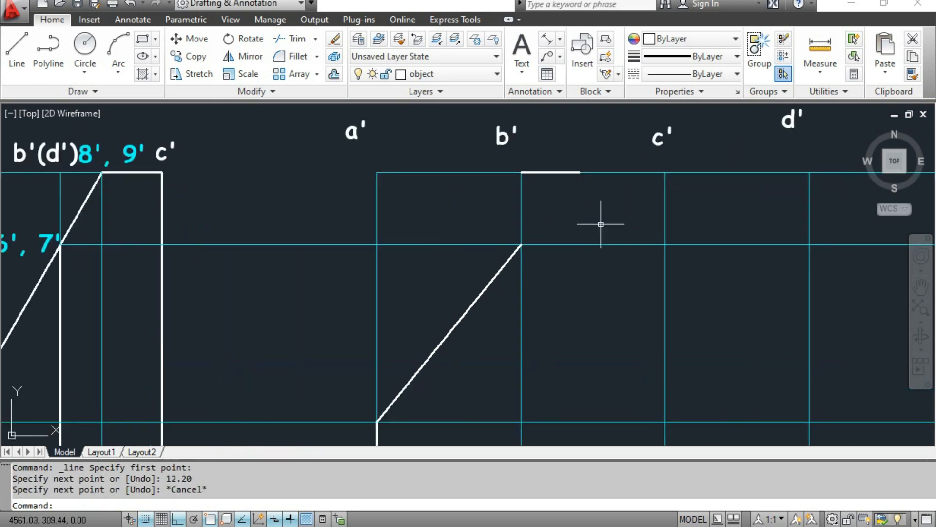
pyautogui.click(570, 171)
pyautogui.click(461, 80)
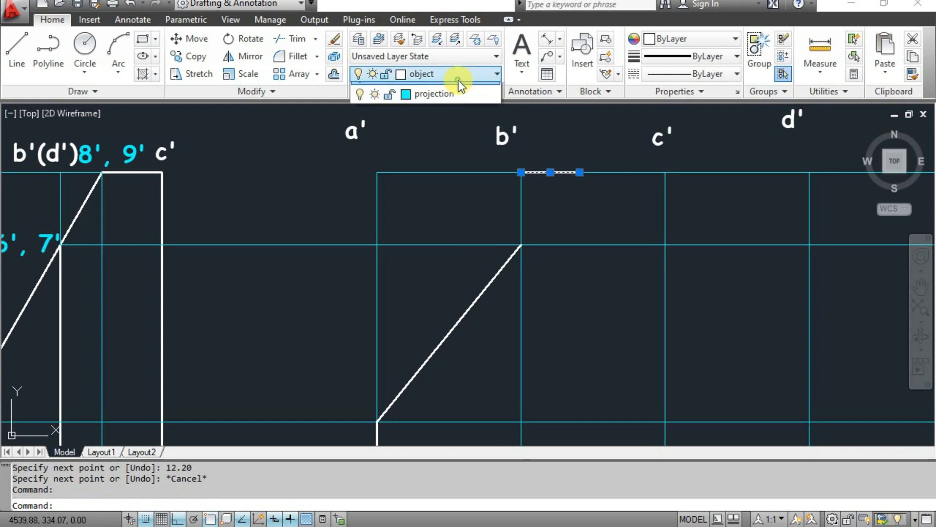
pyautogui.click(429, 178)
pyautogui.press('Escape')
pyautogui.press('Escape')
pyautogui.press('Escape')
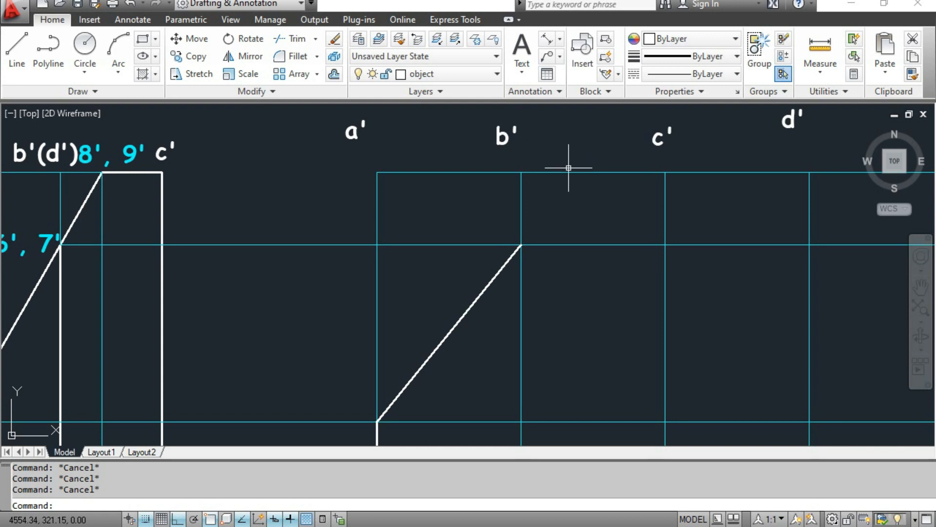
pyautogui.click(557, 171)
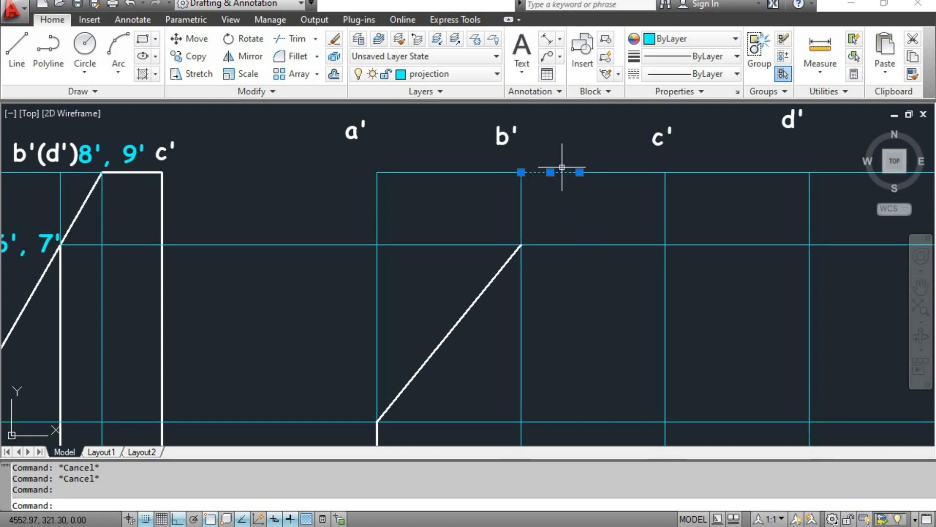
pyautogui.press('Escape')
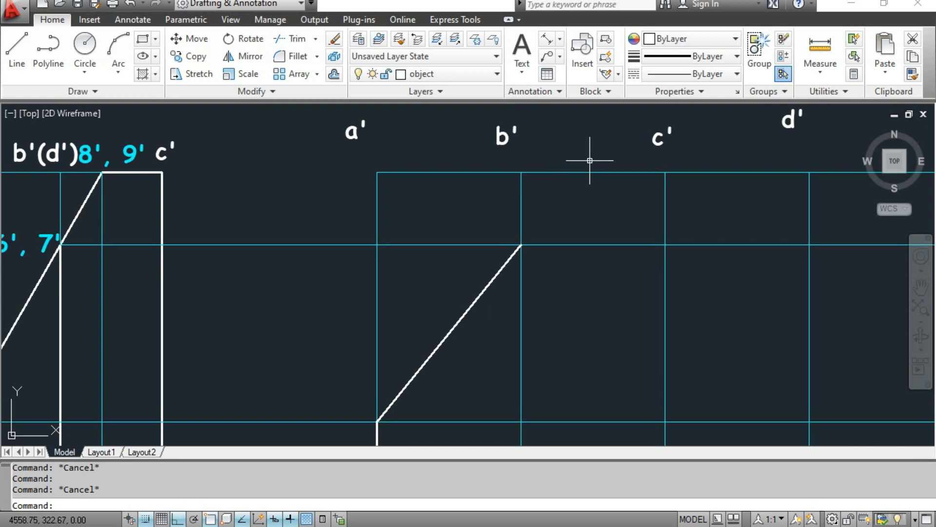
# Add the text label 8' above the top edge of the development, between b' and c'
pyautogui.click(526, 45)
pyautogui.click(575, 132)
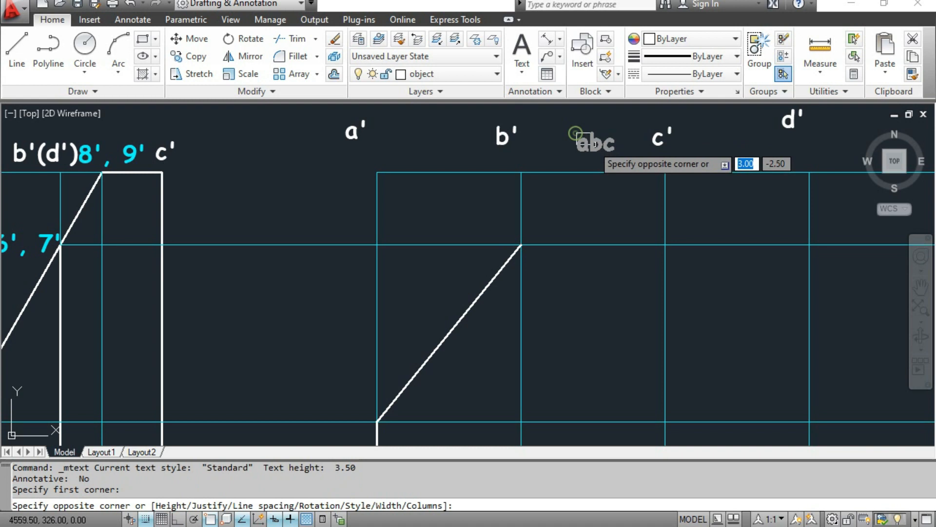
pyautogui.click(595, 149)
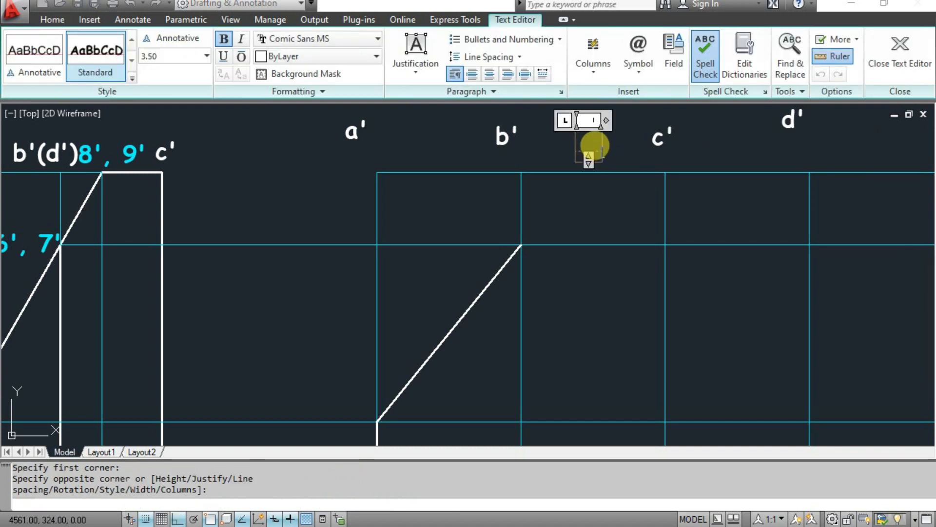
pyautogui.write("8'")
pyautogui.click(610, 198)
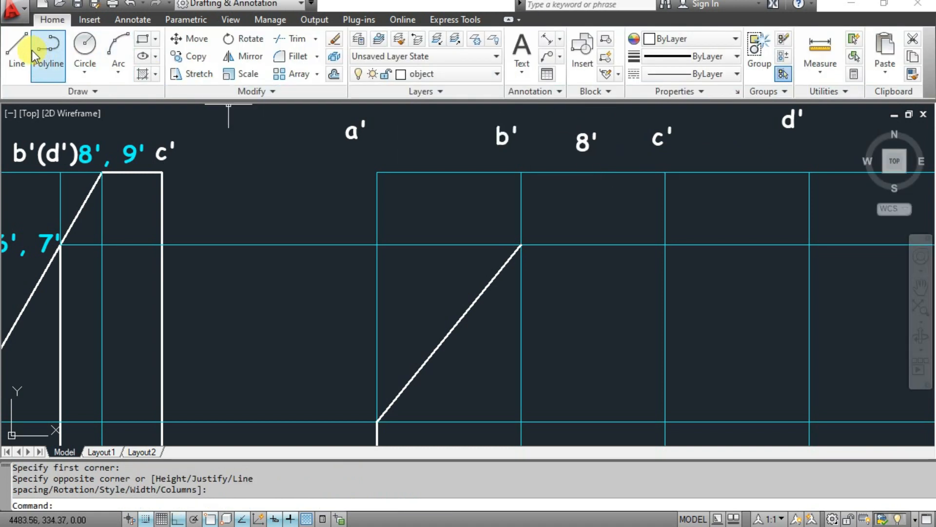
# Draw a line on the development from the 6', 7' height on edge b' up to point 8' on the top edge
pyautogui.click(15, 53)
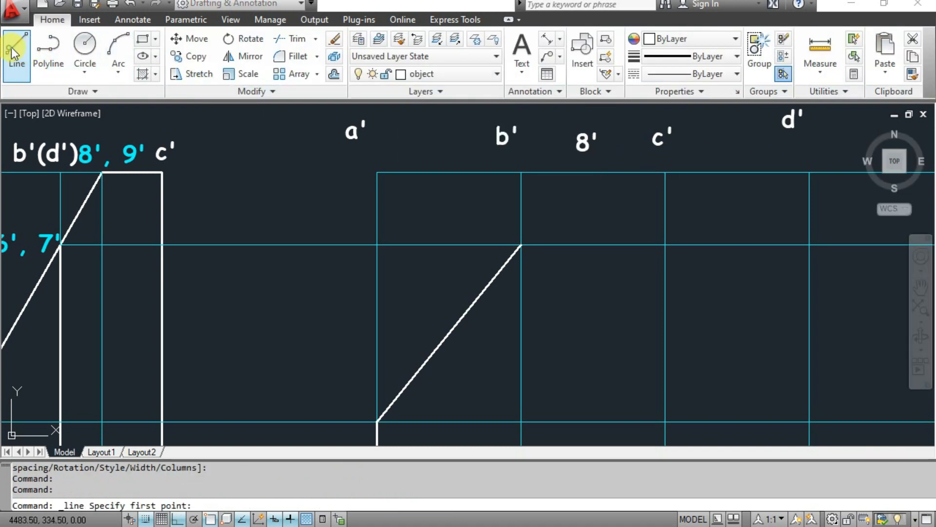
pyautogui.click(520, 244)
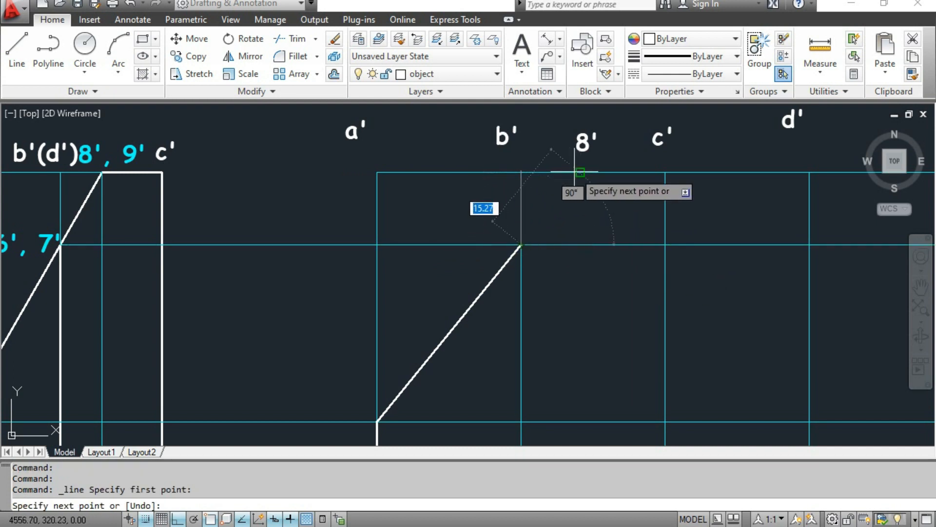
pyautogui.click(579, 172)
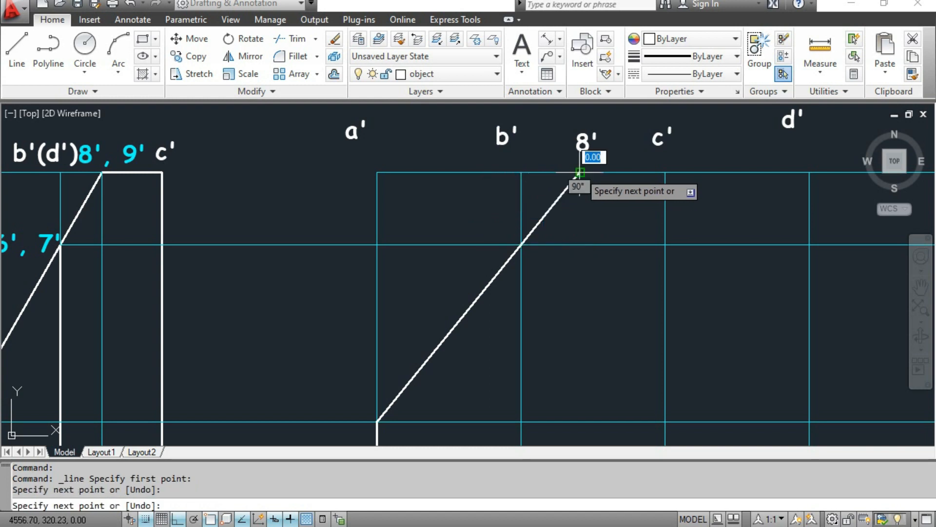
pyautogui.press('Escape')
pyautogui.click(571, 173)
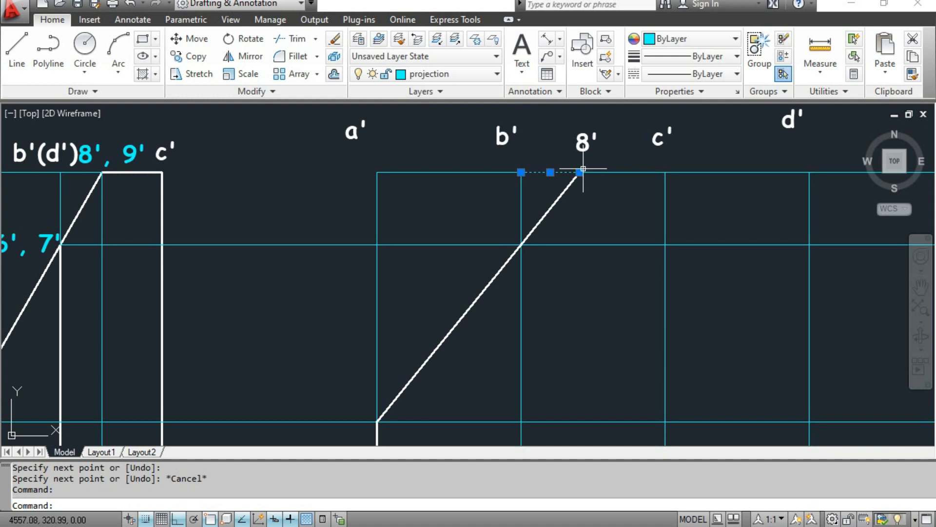
pyautogui.press('Escape')
# Draw an object line along the development's top edge from point 8' to c'
pyautogui.scroll(-1, 594, 226)
pyautogui.moveTo(594, 243); pyautogui.dragTo(576, 207, button='middle')
pyautogui.moveTo(573, 248); pyautogui.dragTo(577, 126, button='middle')
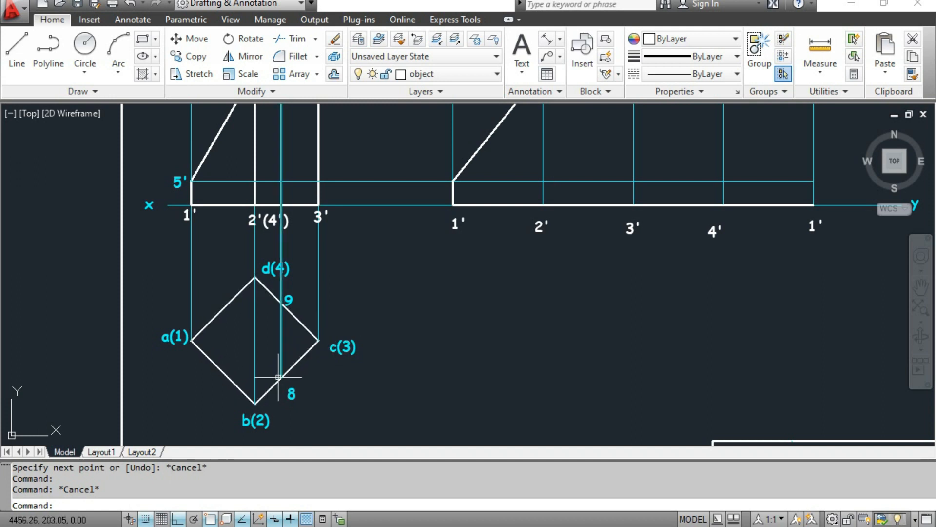
pyautogui.moveTo(341, 288); pyautogui.dragTo(335, 431, button='middle')
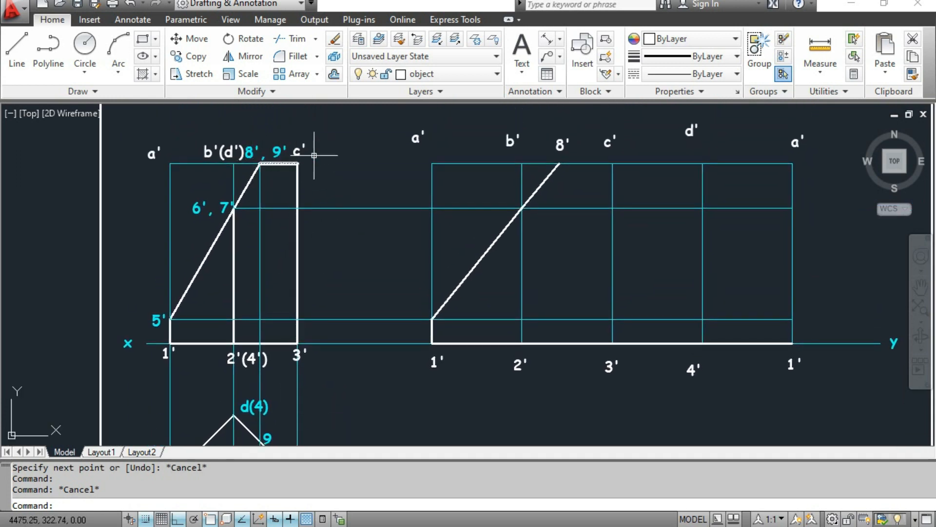
pyautogui.click(16, 46)
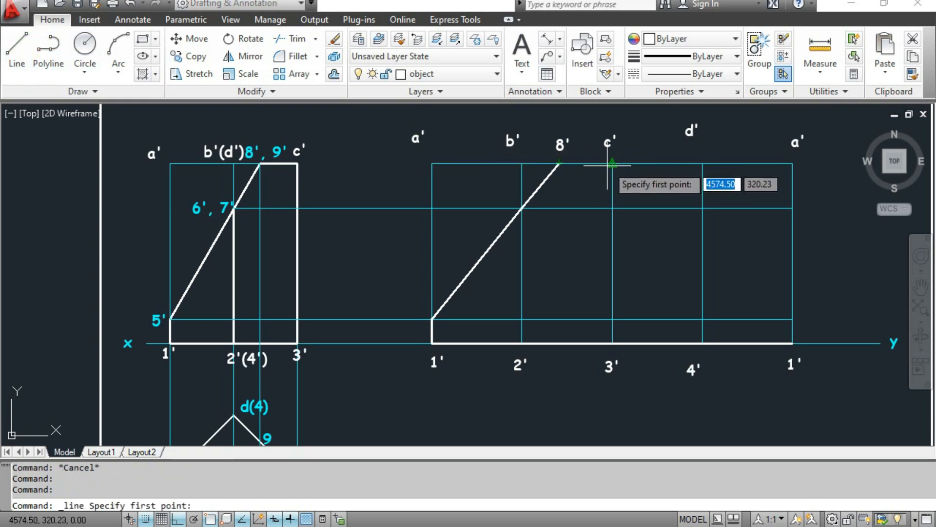
pyautogui.click(559, 163)
pyautogui.click(612, 163)
pyautogui.press('Escape')
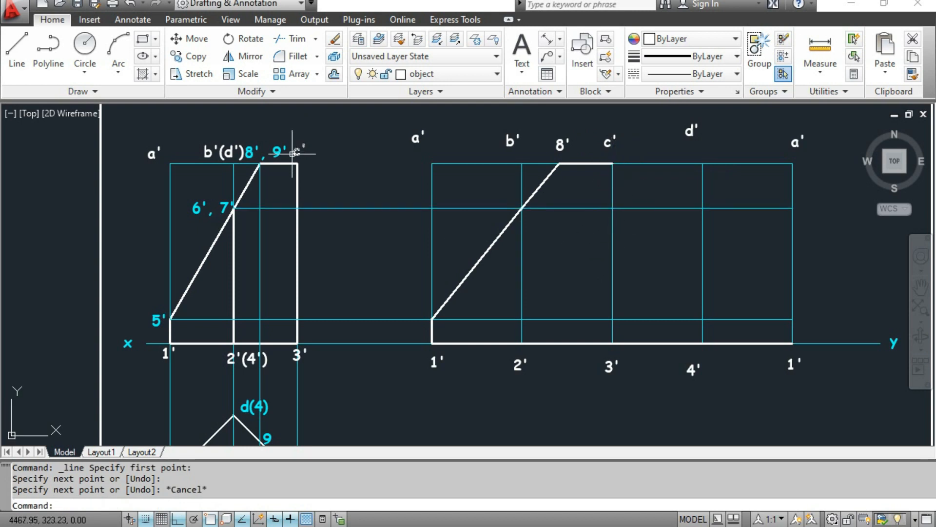
# Measure the distance from corner c(3) to point 9 in the top view with an aligned dimension, without placing it
pyautogui.moveTo(364, 178); pyautogui.dragTo(375, 33, button='middle')
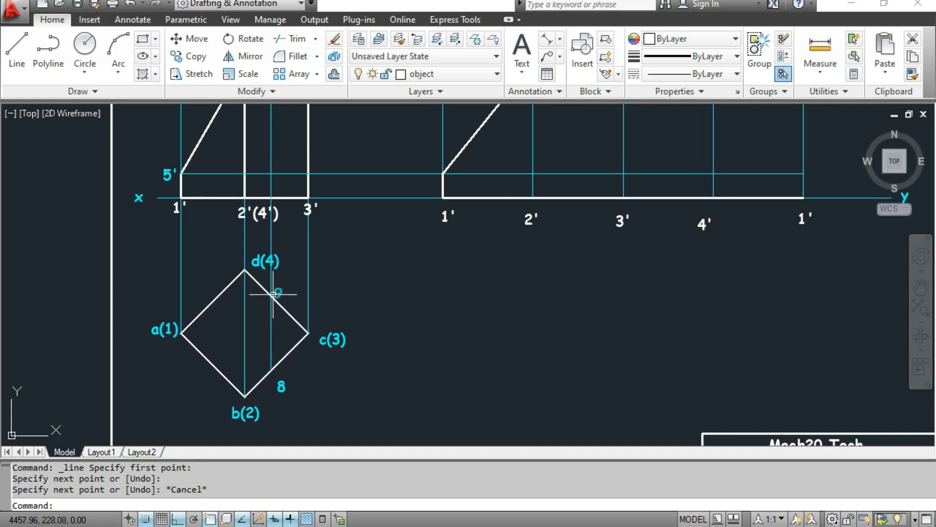
pyautogui.moveTo(449, 260); pyautogui.dragTo(440, 295, button='middle')
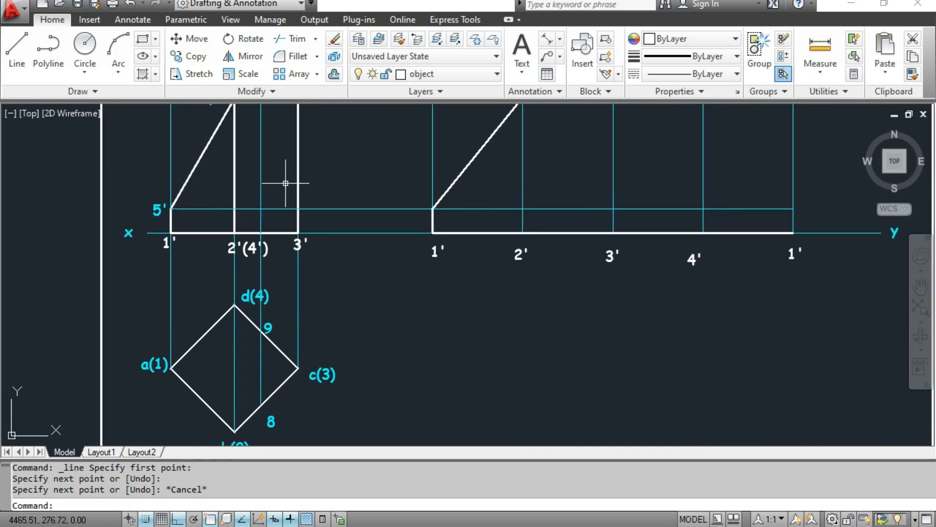
pyautogui.click(553, 39)
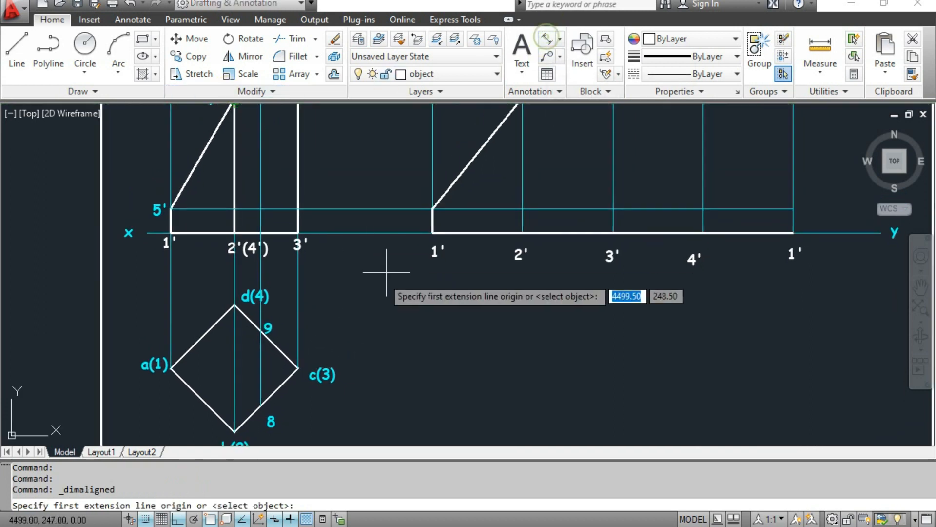
pyautogui.click(297, 368)
pyautogui.click(261, 330)
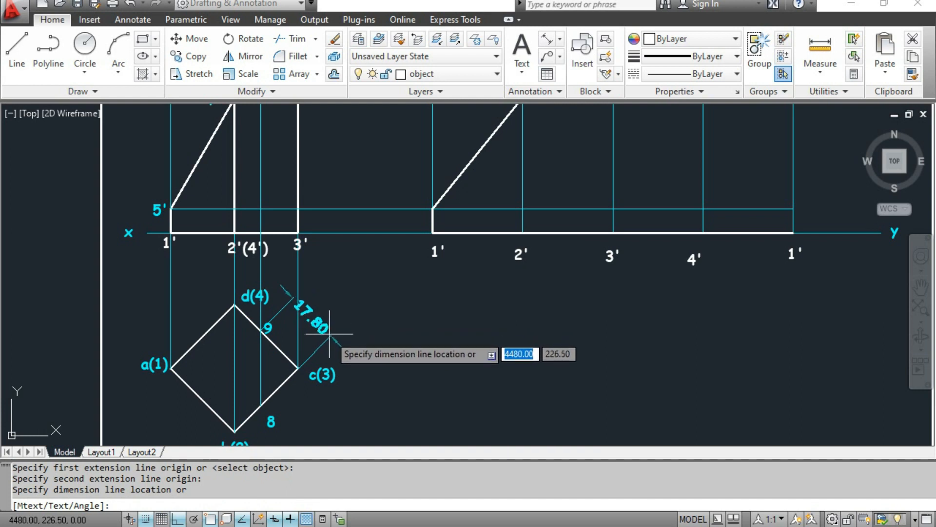
pyautogui.press('Escape')
# Draw a 17.80 mm line from c' toward d' along the top edge of the development
pyautogui.moveTo(494, 199); pyautogui.dragTo(468, 410, button='middle')
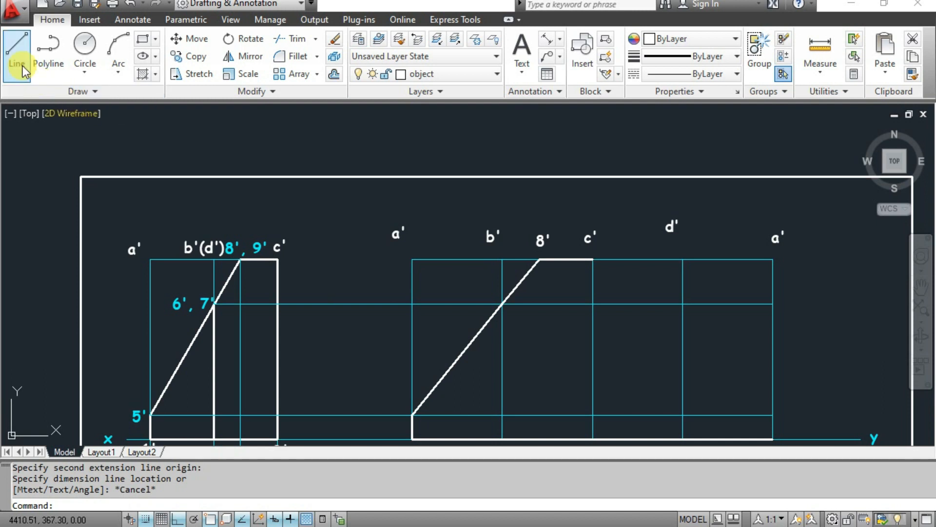
pyautogui.click(16, 49)
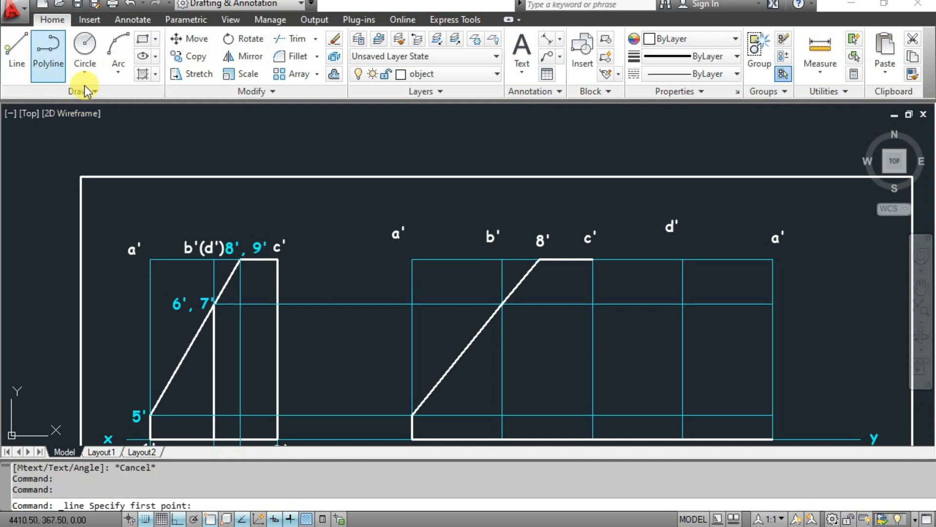
pyautogui.click(593, 259)
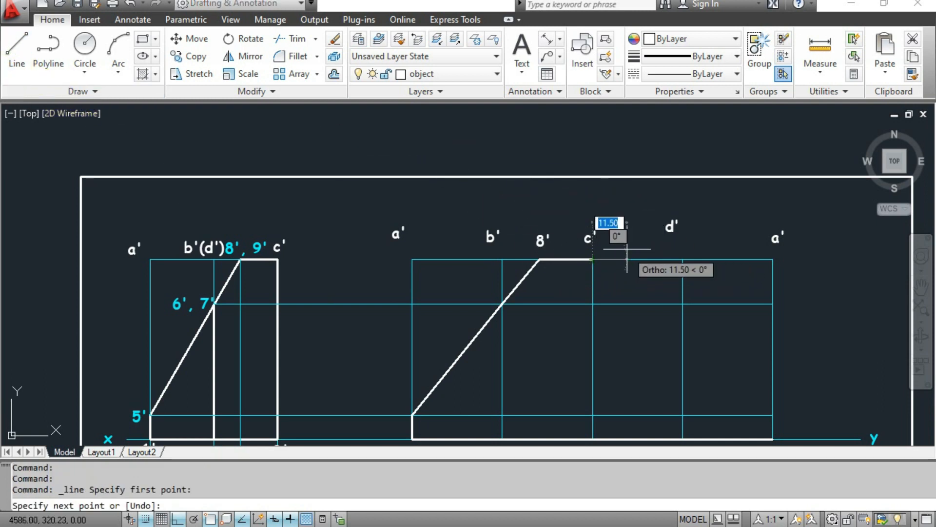
pyautogui.write('17.8')
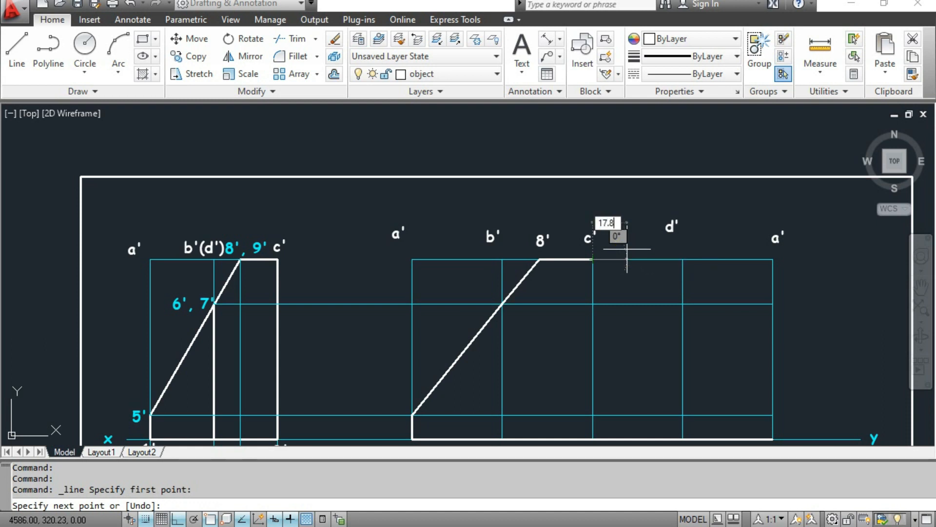
pyautogui.press('Return')
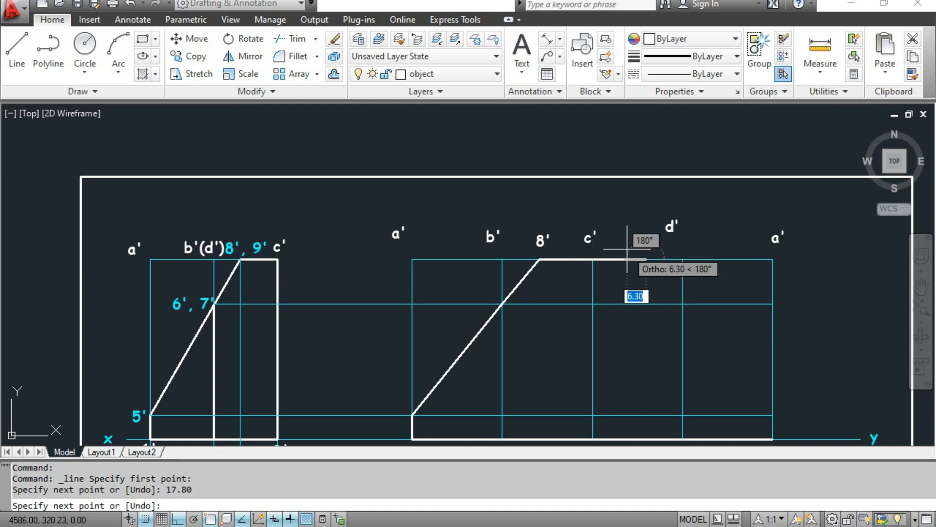
pyautogui.press('Escape')
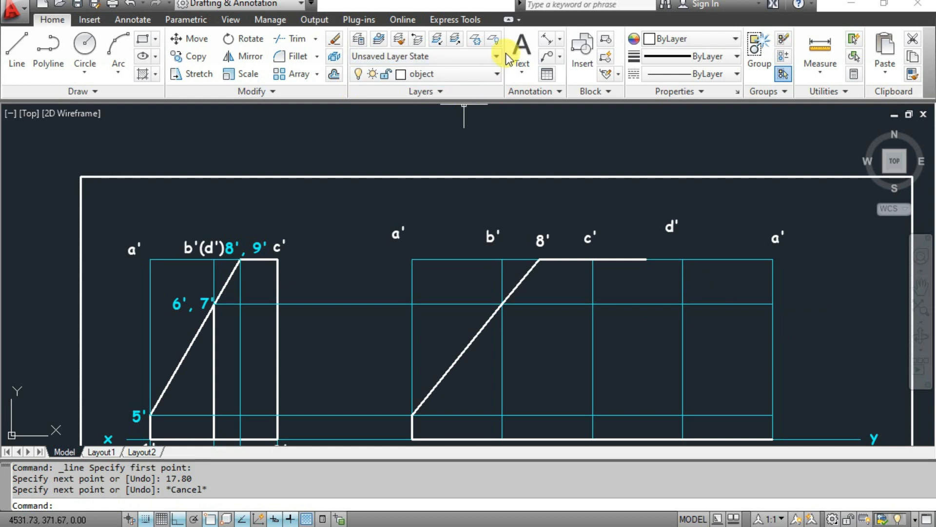
# Add the text label 9' above the end of the top-edge line, between c' and d'
pyautogui.click(522, 46)
pyautogui.click(638, 233)
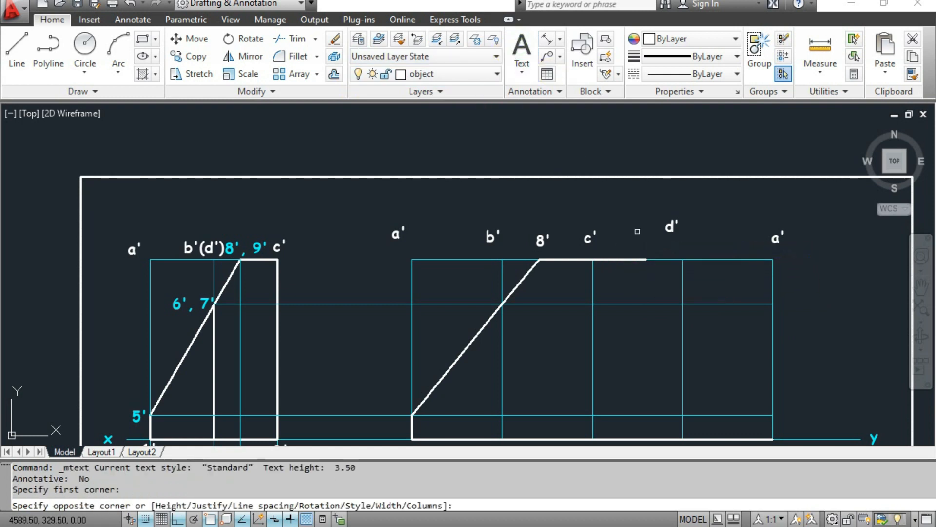
pyautogui.click(651, 242)
pyautogui.write("9'")
pyautogui.click(596, 203)
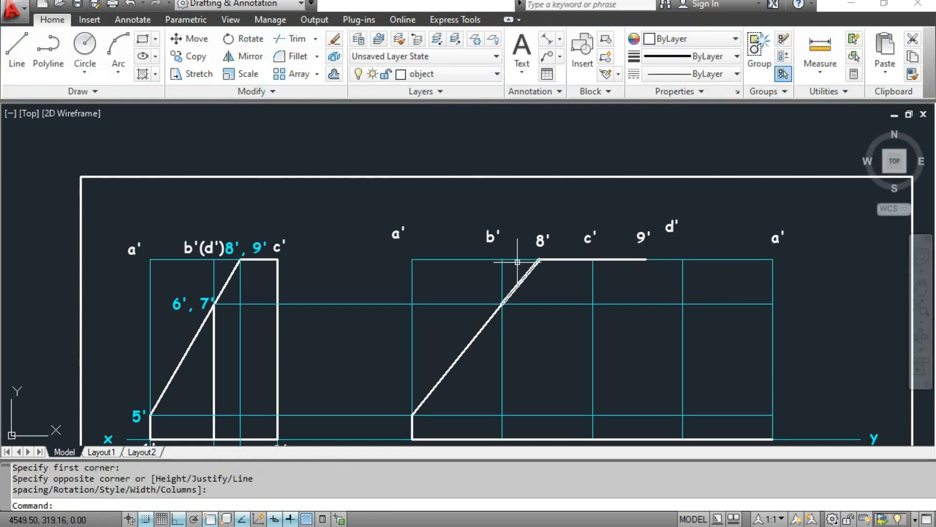
# Draw a line from point 9' down to where the 6', 7' projection line crosses edge d' of the development
pyautogui.moveTo(570, 259)
pyautogui.mouseDown(button='middle')
pyautogui.moveTo(552, 242)
pyautogui.moveTo(495, 233)
pyautogui.mouseUp(button='middle')
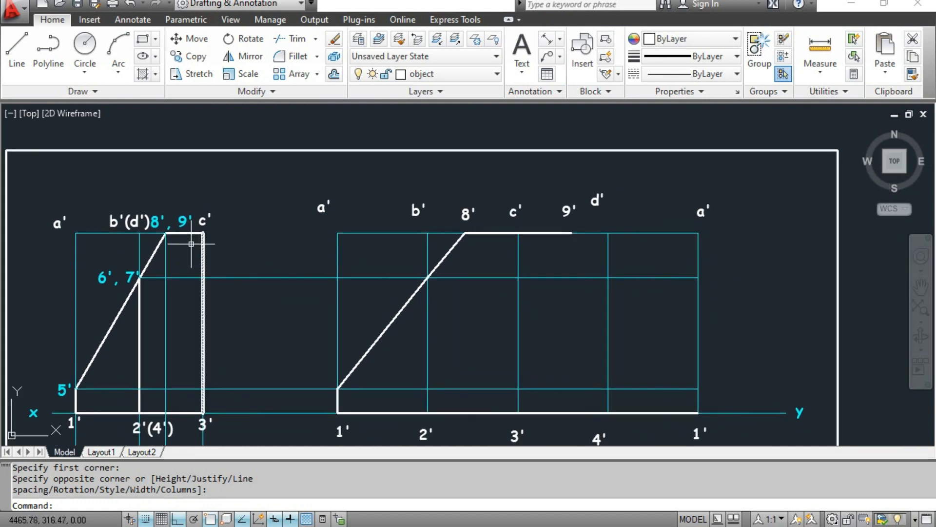
pyautogui.moveTo(199, 257); pyautogui.dragTo(226, 72, button='middle')
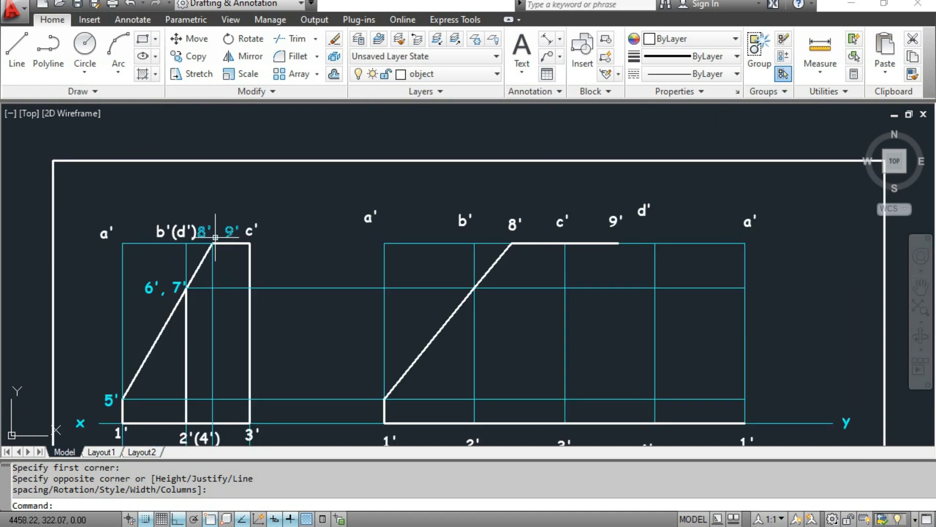
pyautogui.moveTo(198, 366); pyautogui.dragTo(210, 229, button='middle')
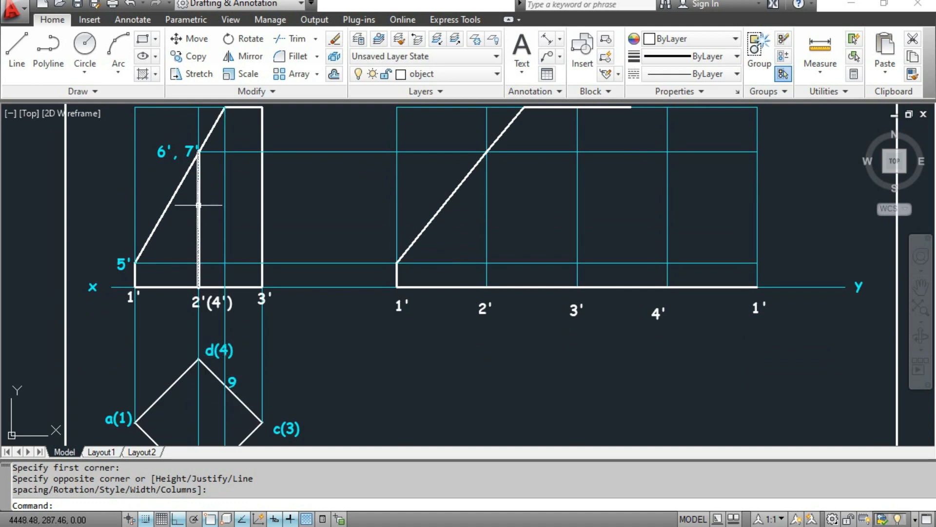
pyautogui.moveTo(314, 150); pyautogui.dragTo(212, 346, button='middle')
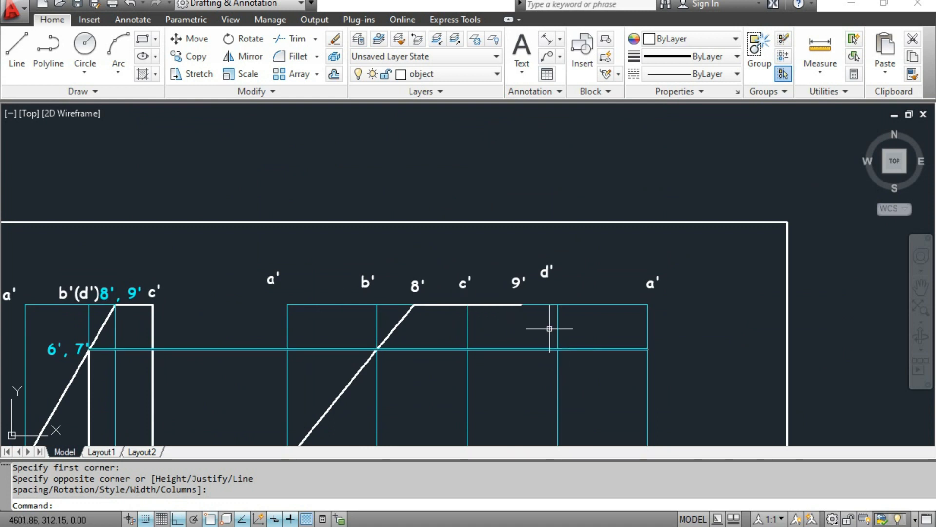
pyautogui.click(16, 49)
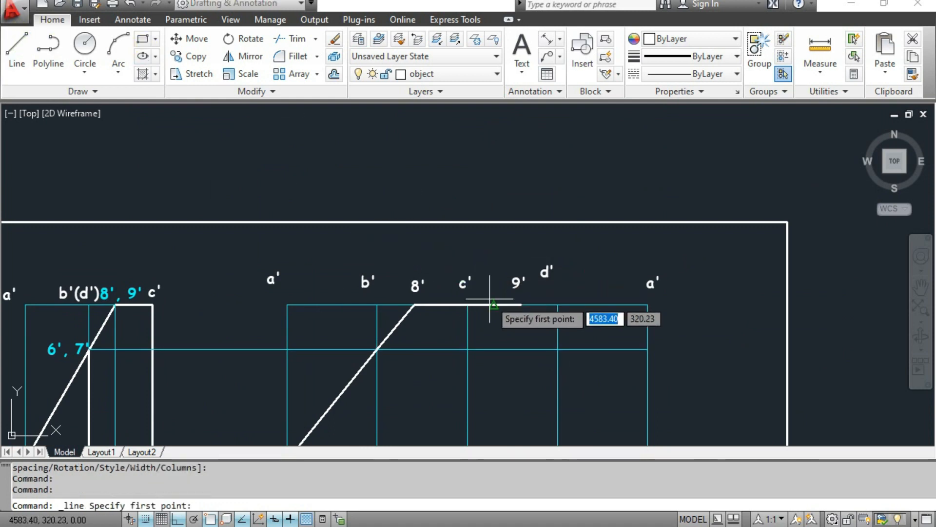
pyautogui.click(521, 304)
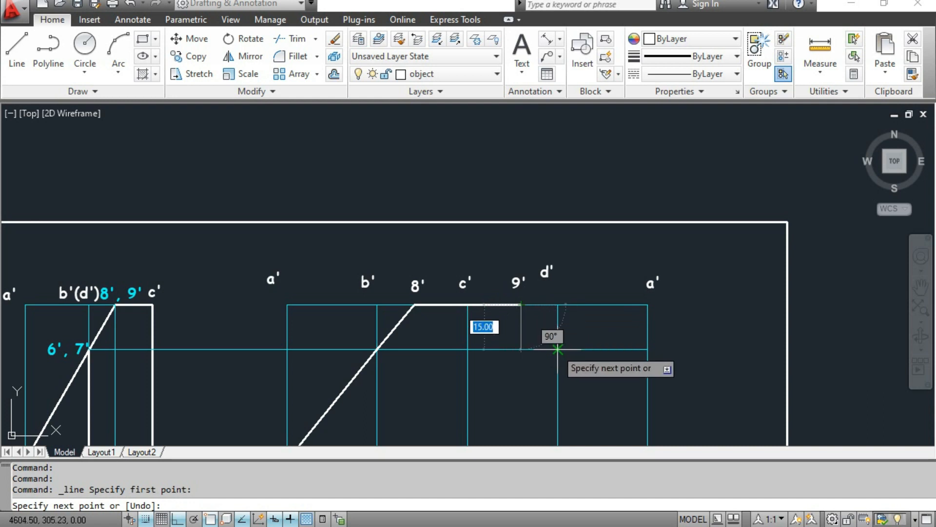
pyautogui.click(558, 349)
pyautogui.press('Escape')
# Add the text label 7' beside the cut point on edge d' of the development
pyautogui.moveTo(597, 375); pyautogui.dragTo(561, 261, button='middle')
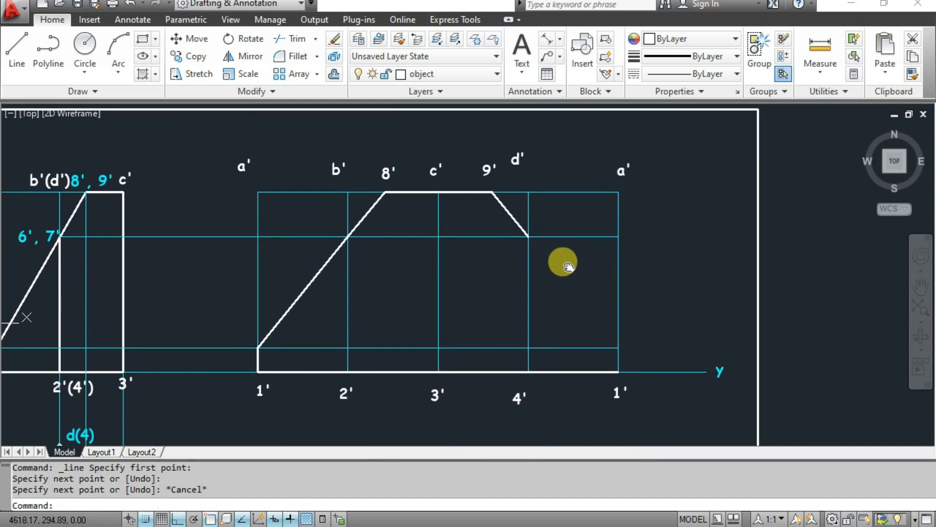
pyautogui.click(518, 47)
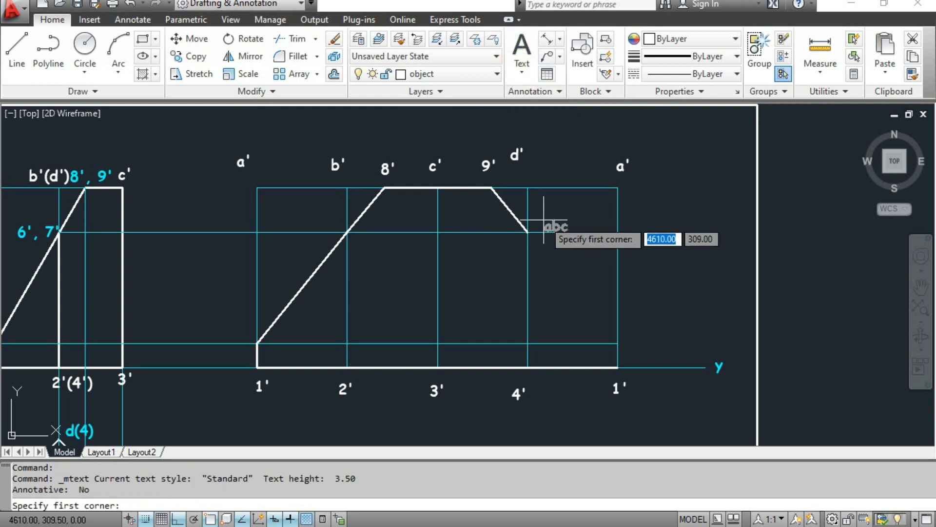
pyautogui.click(527, 215)
pyautogui.click(551, 221)
pyautogui.write("7'")
pyautogui.click(575, 214)
# Add the text label 6' beside the cut point on edge b' of the development
pyautogui.click(521, 47)
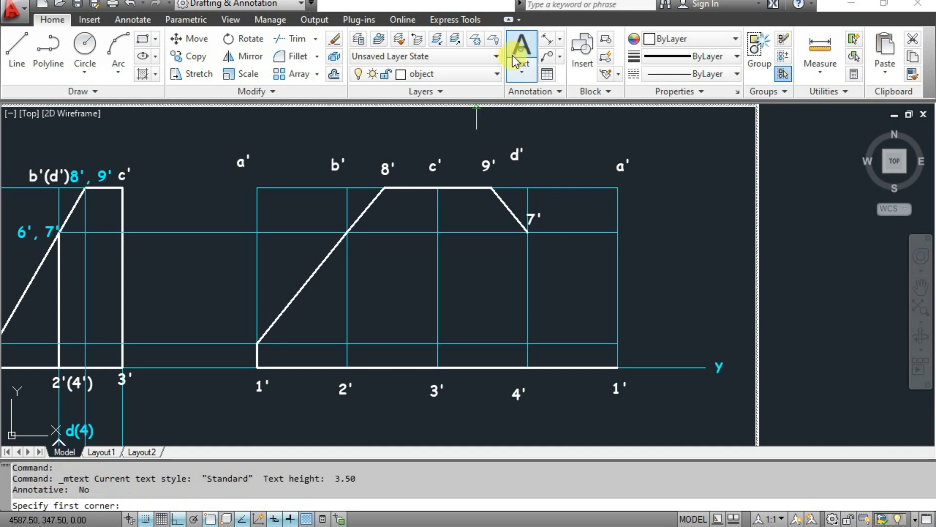
pyautogui.click(325, 210)
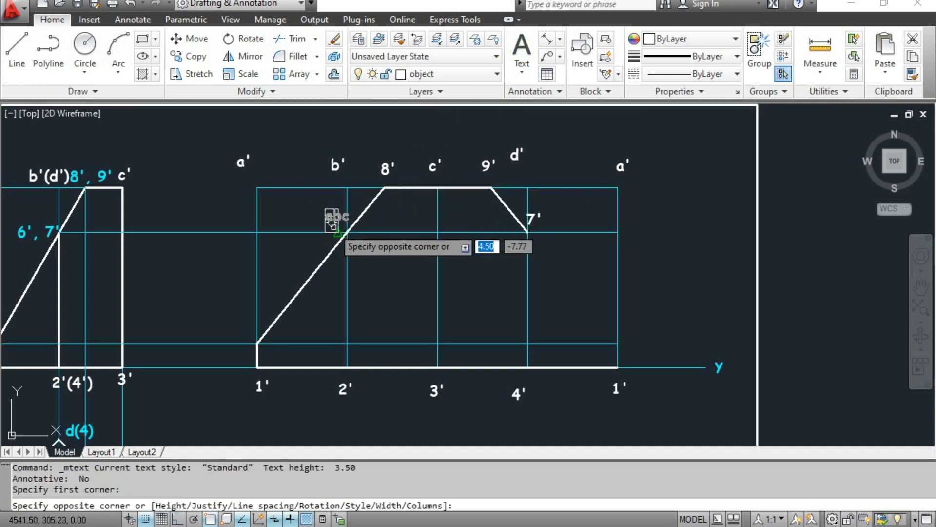
pyautogui.click(331, 221)
pyautogui.write("6'")
pyautogui.click(380, 209)
# Draw a line from point 7' down to where the 5' projection line meets the development's closing edge a'-1'
pyautogui.moveTo(488, 259); pyautogui.dragTo(619, 184, button='middle')
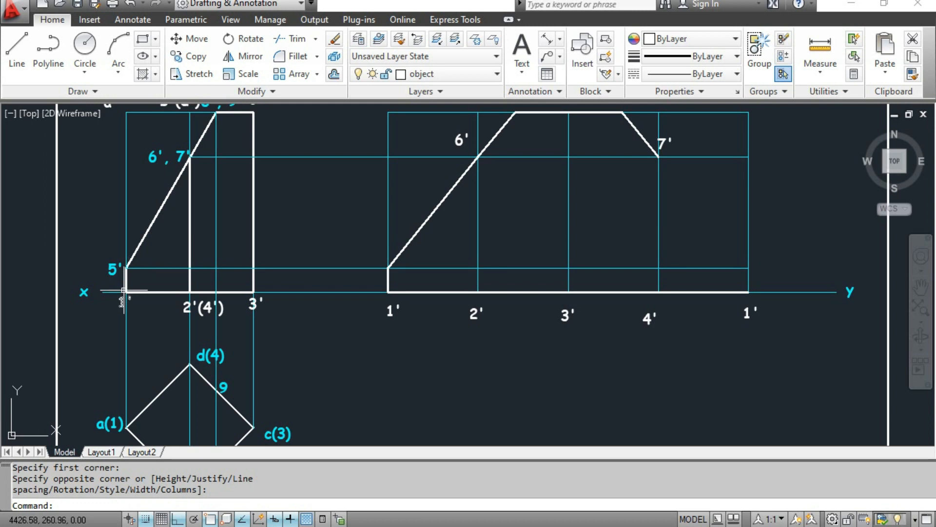
pyautogui.click(17, 48)
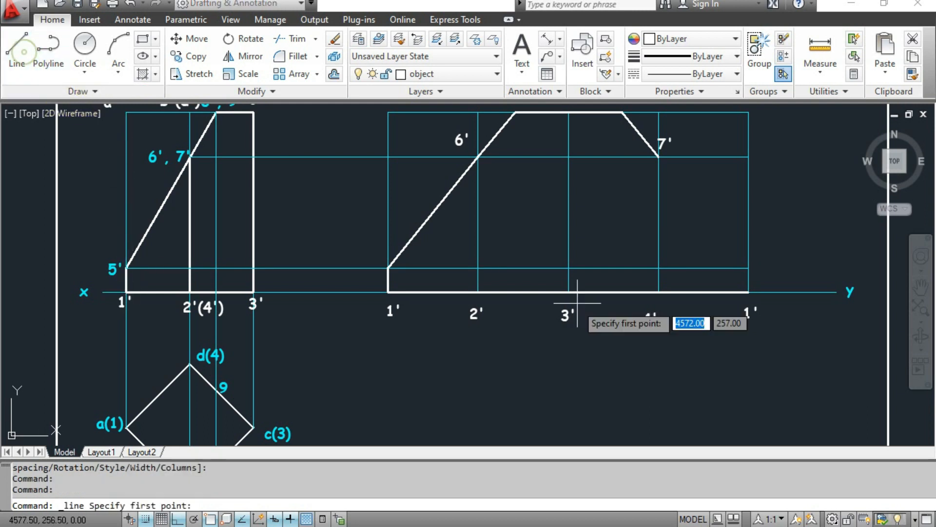
pyautogui.click(659, 157)
pyautogui.click(750, 268)
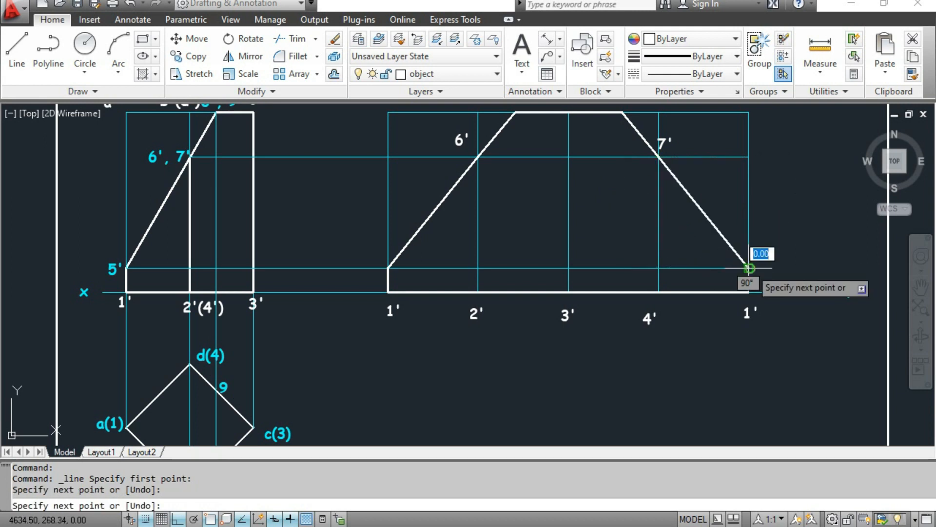
pyautogui.press('Escape')
pyautogui.moveTo(703, 233); pyautogui.dragTo(688, 316, button='middle')
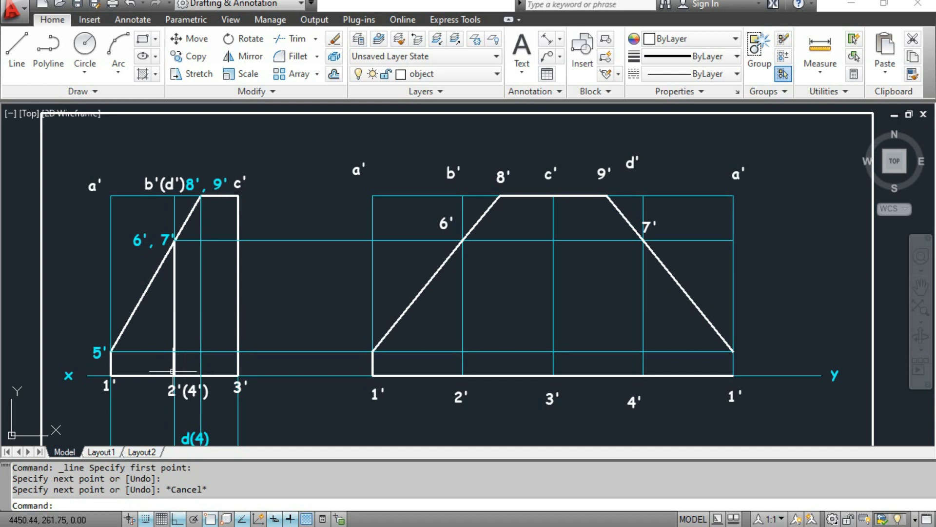
pyautogui.moveTo(130, 341); pyautogui.dragTo(177, 215, button='middle')
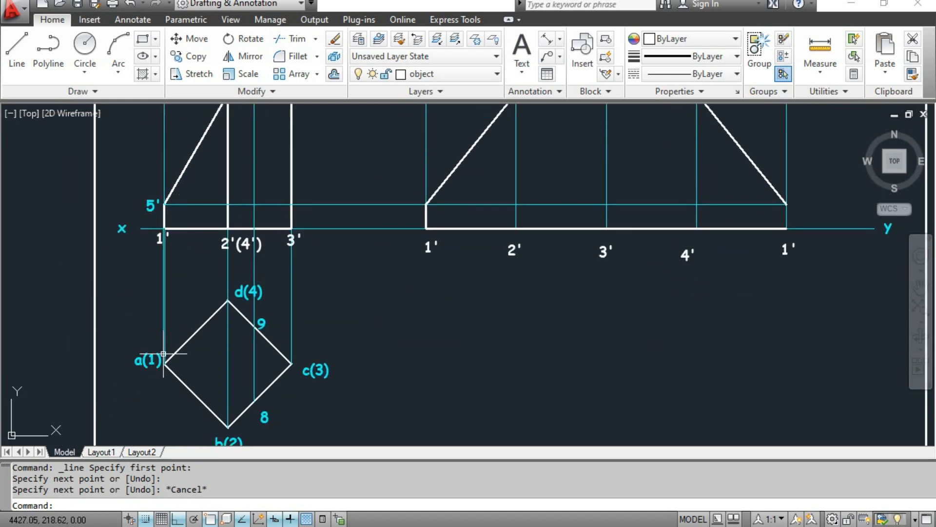
# Draw a vertical line on the development's closing edge, from the lower end of the sloping cut line down to base point 1' on the xy line
pyautogui.moveTo(652, 268); pyautogui.dragTo(531, 389, button='middle')
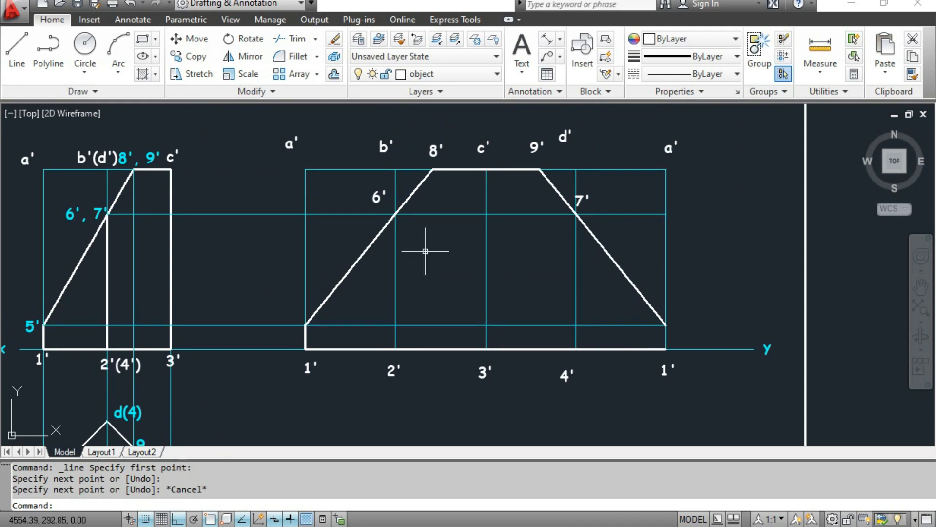
pyautogui.click(16, 47)
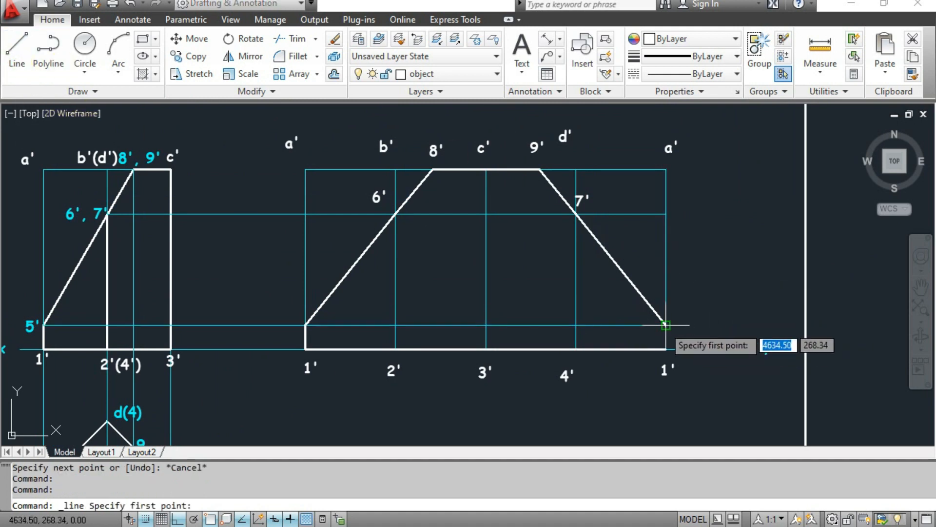
pyautogui.click(665, 325)
pyautogui.click(665, 349)
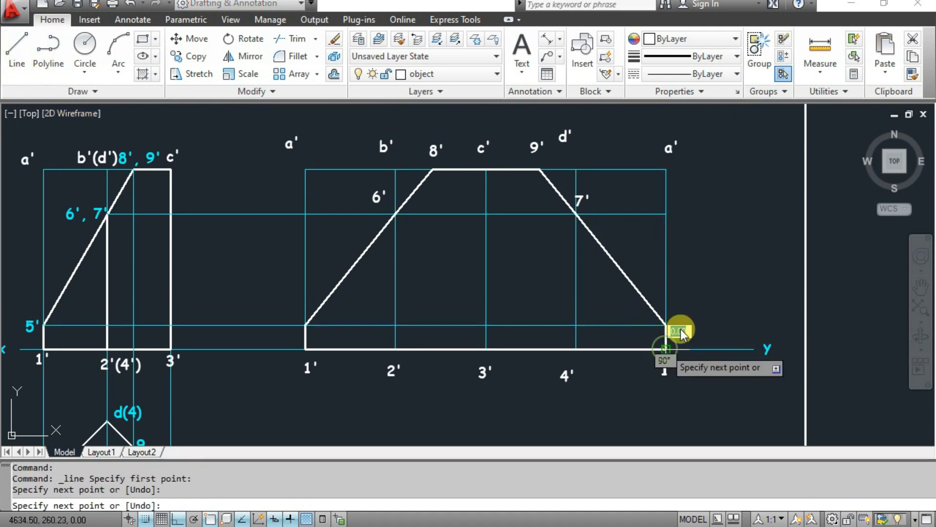
pyautogui.press('Escape')
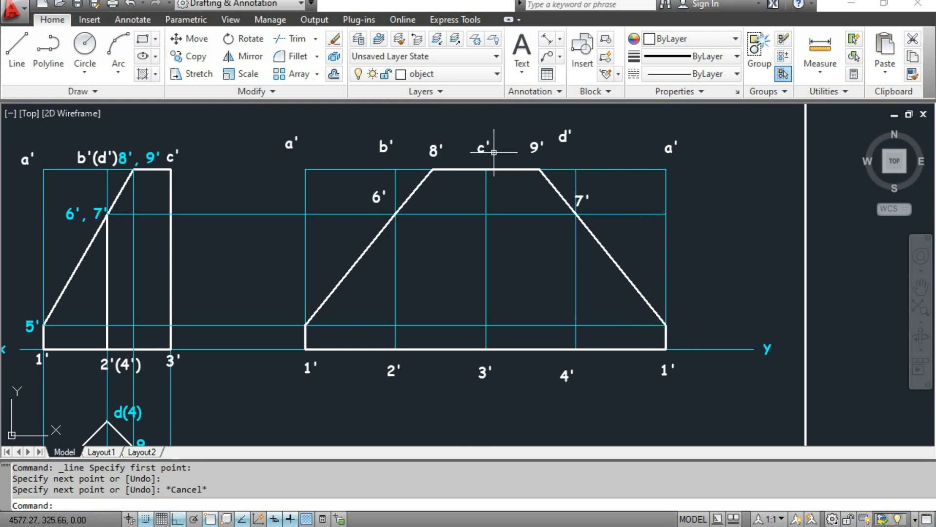
pyautogui.scroll(-3, 612, 243)
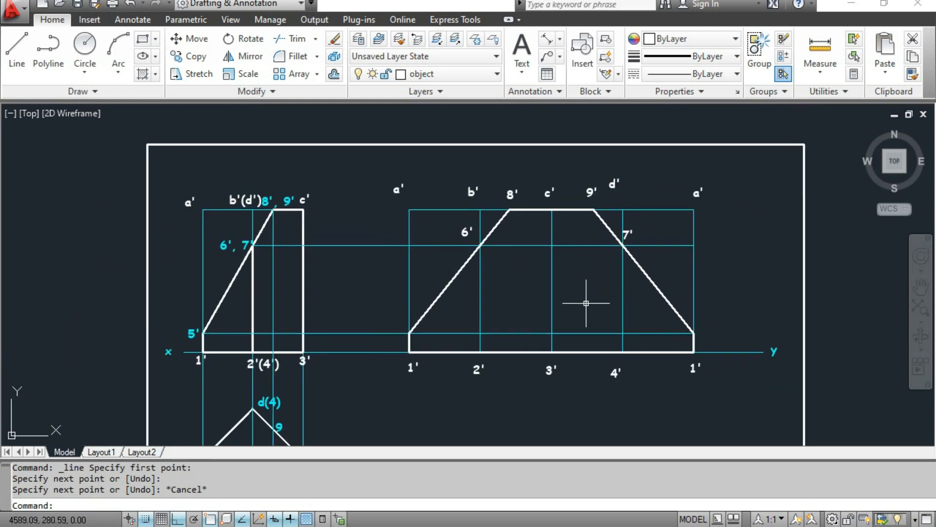
pyautogui.press('Escape')
pyautogui.press('Escape')
pyautogui.press('Escape')
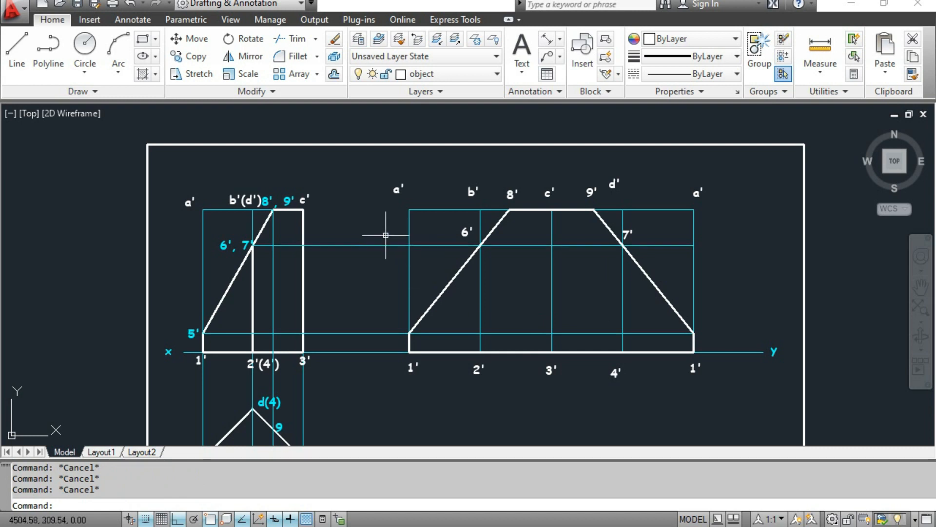